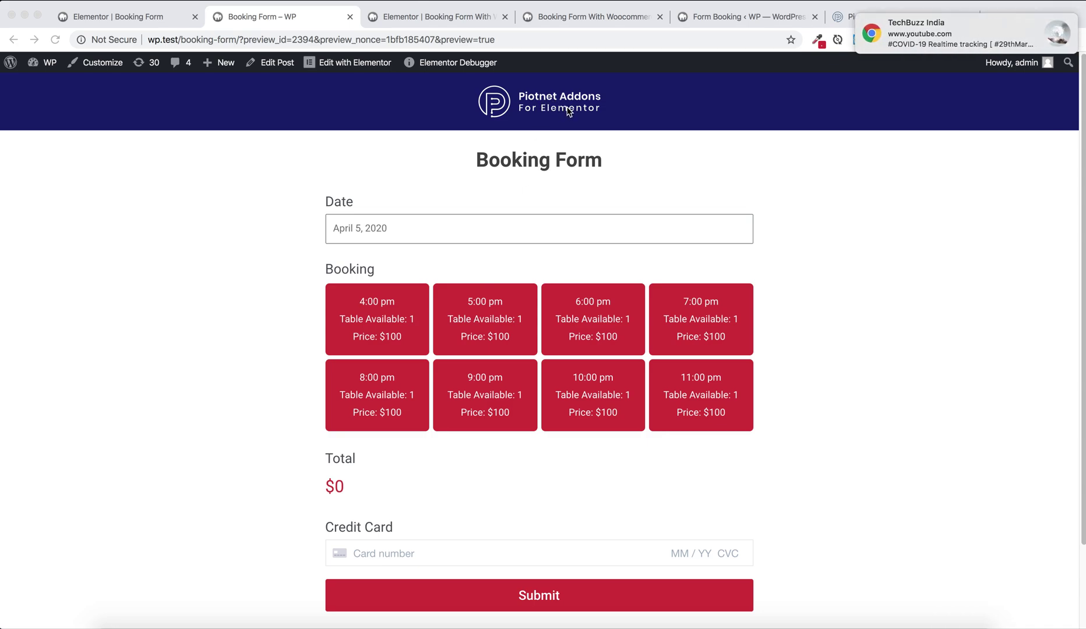
- Visit the Piotnet Addons For Elementor site tab, then return to the Booking Form preview page
{"action": "left_click", "coordinate": [1054, 23]}
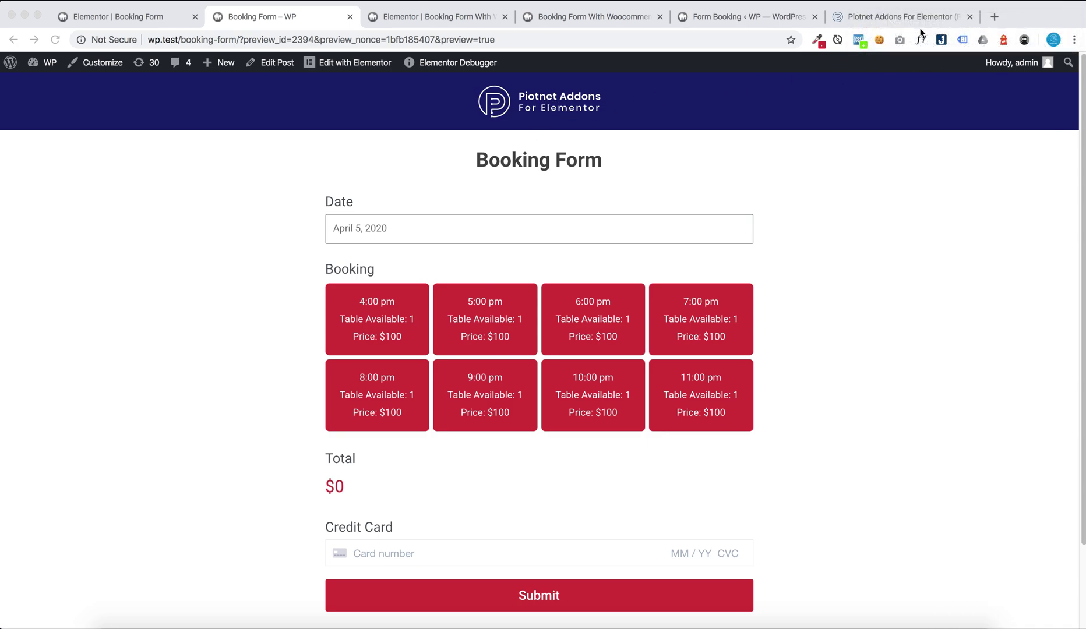
{"action": "left_click", "coordinate": [904, 22]}
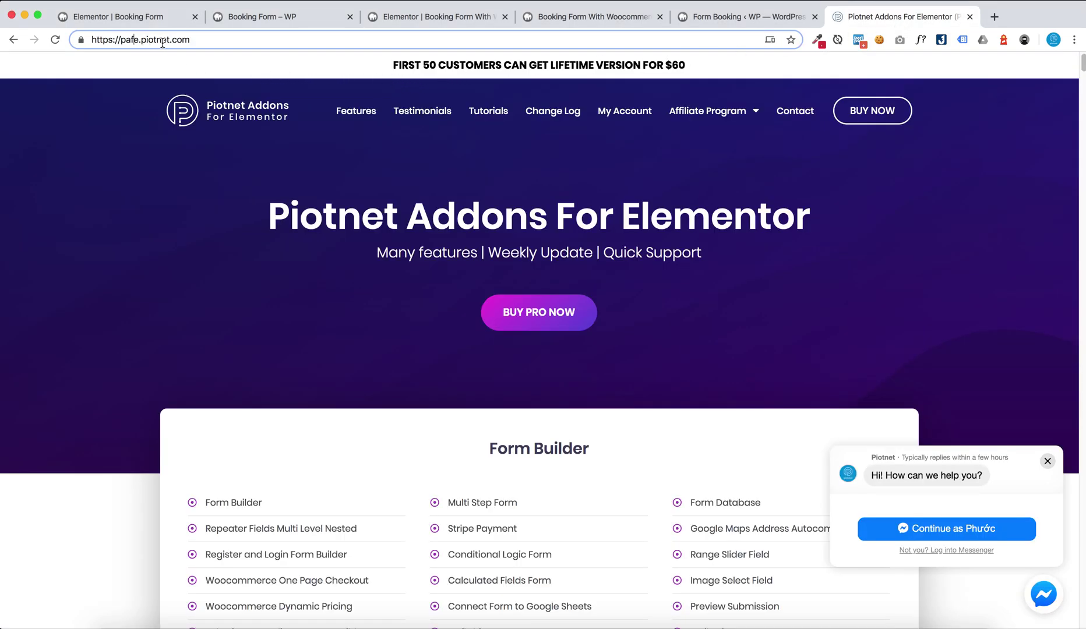
{"action": "left_click", "coordinate": [293, 19]}
- Check the date picker and select the 4:00, 5:00, 9:00 and 8:00 pm slots
{"action": "scroll", "coordinate": [327, 220], "scroll_direction": "down", "scroll_amount": 1}
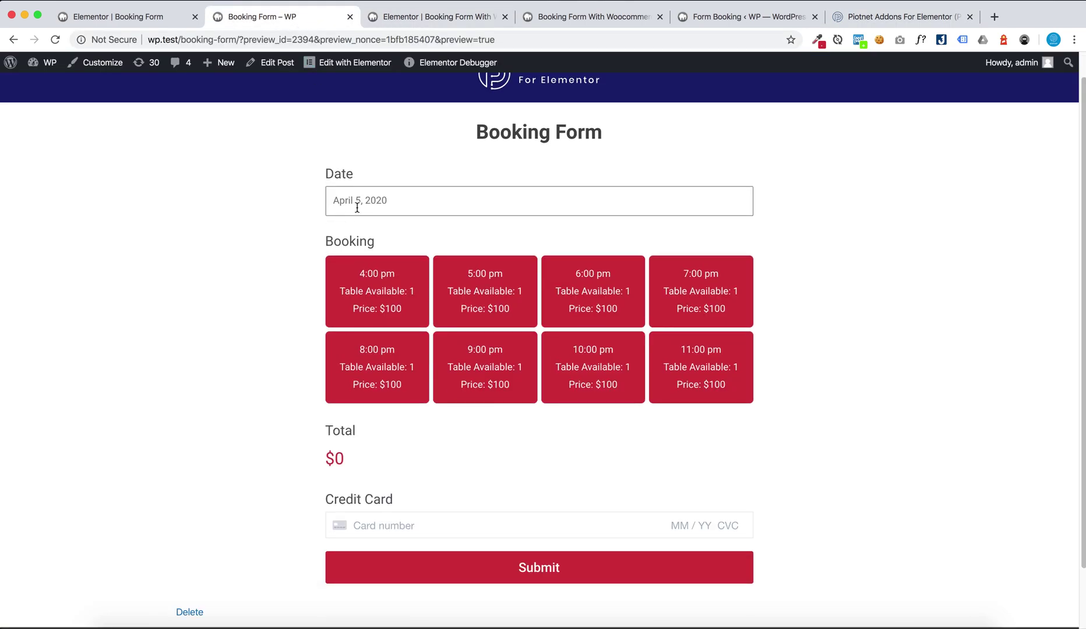
{"action": "left_click", "coordinate": [390, 200]}
{"action": "left_click", "coordinate": [272, 214]}
{"action": "scroll", "coordinate": [307, 240], "scroll_direction": "down", "scroll_amount": 1}
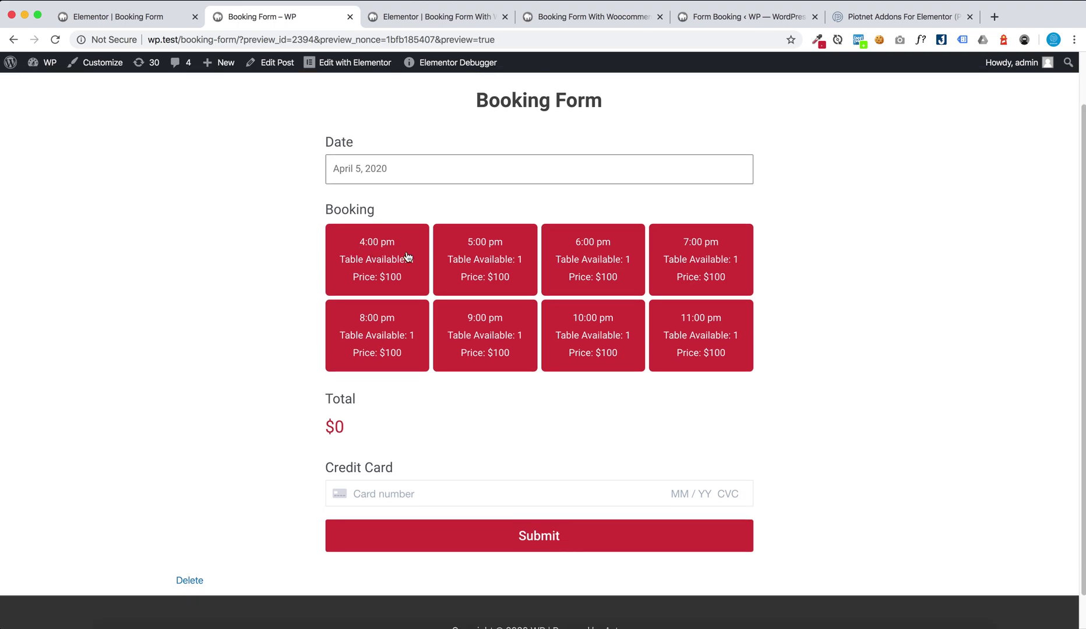
{"action": "left_click", "coordinate": [368, 259]}
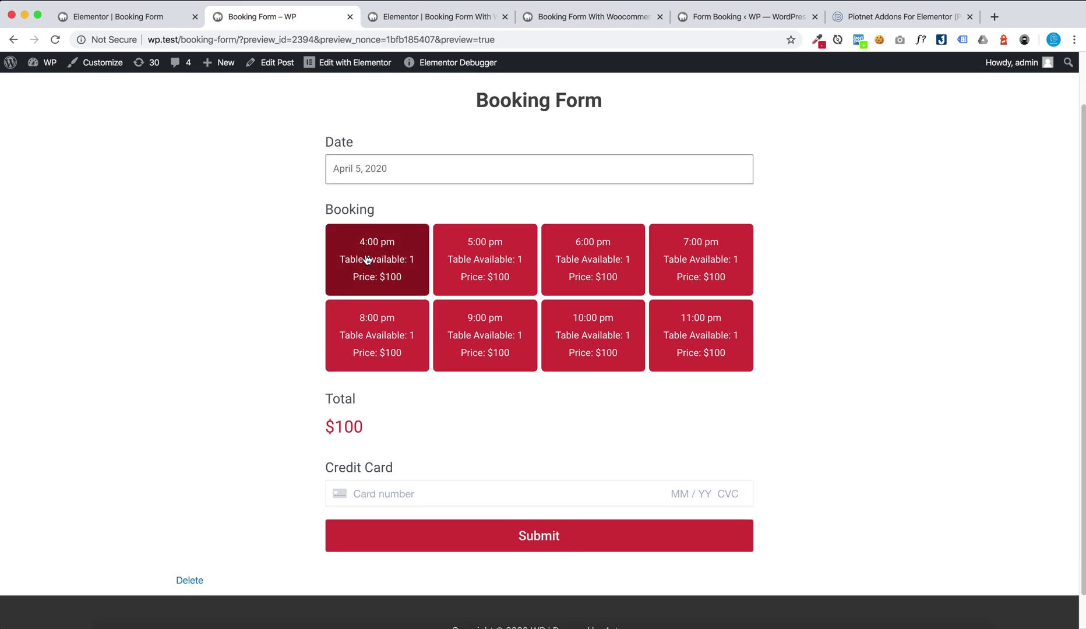
{"action": "left_click", "coordinate": [461, 289]}
{"action": "left_click", "coordinate": [466, 343]}
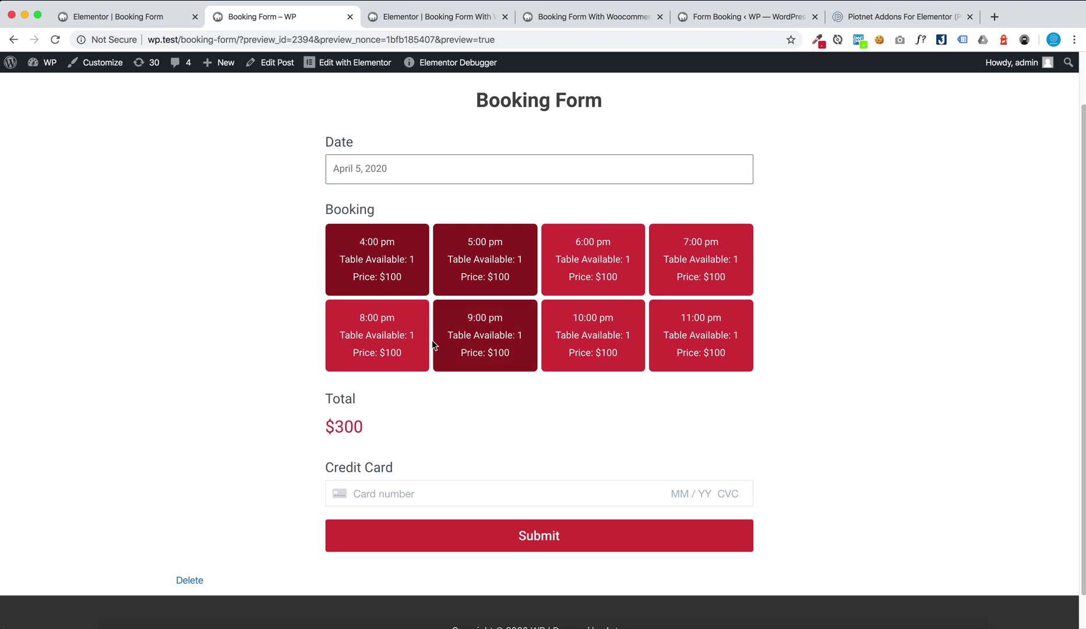
{"action": "left_click", "coordinate": [384, 346]}
{"action": "scroll", "coordinate": [297, 293], "scroll_direction": "down", "scroll_amount": 1}
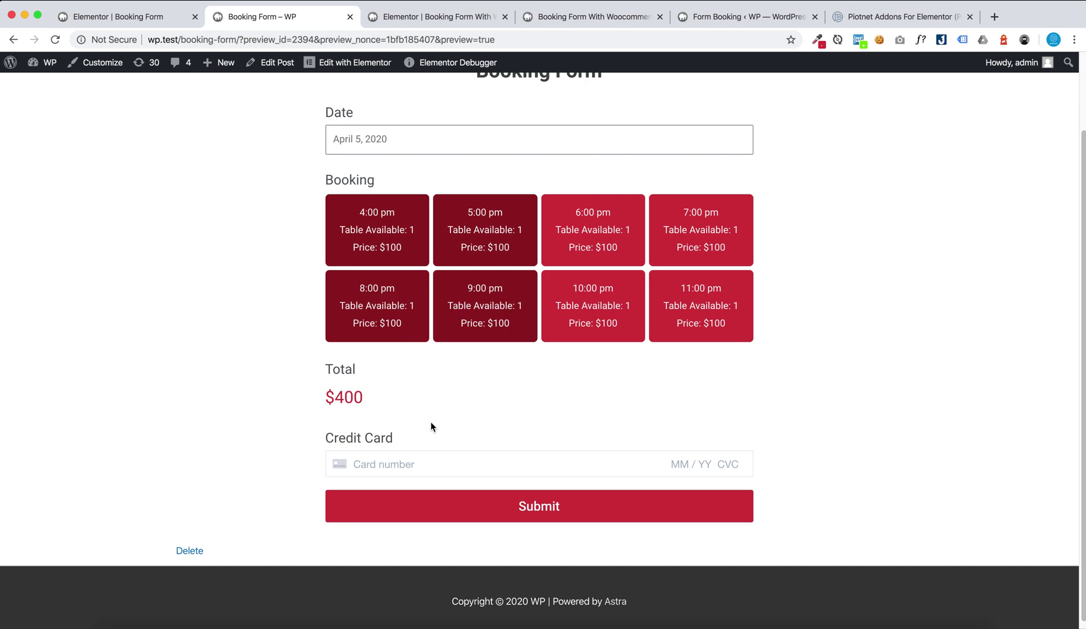
- Enter the Stripe test card details in Credit Card and submit the $400 booking
{"action": "left_click", "coordinate": [438, 467]}
{"action": "type", "text": "4242 4242 4242 4242 04 / 24 242 42424"}
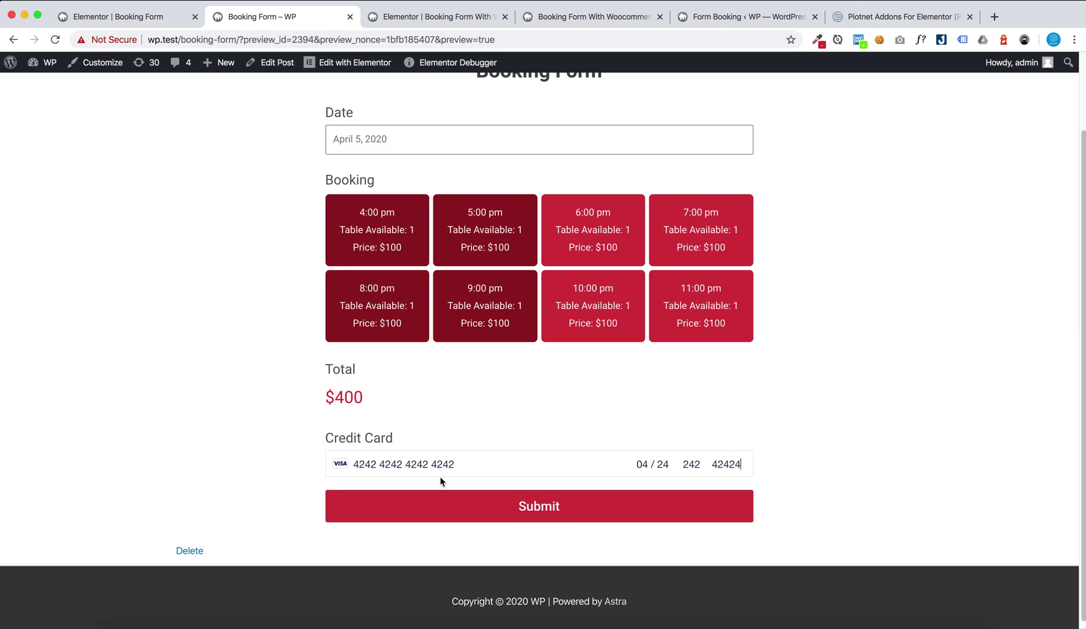
{"action": "left_click", "coordinate": [446, 505]}
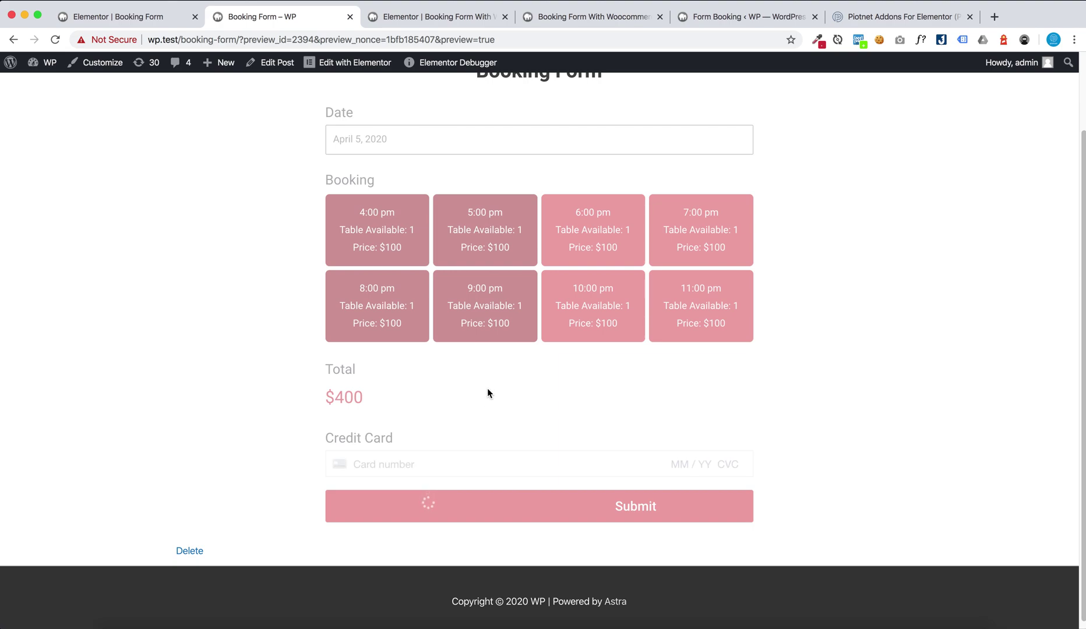
{"action": "scroll", "coordinate": [487, 388], "scroll_direction": "up", "scroll_amount": 3}
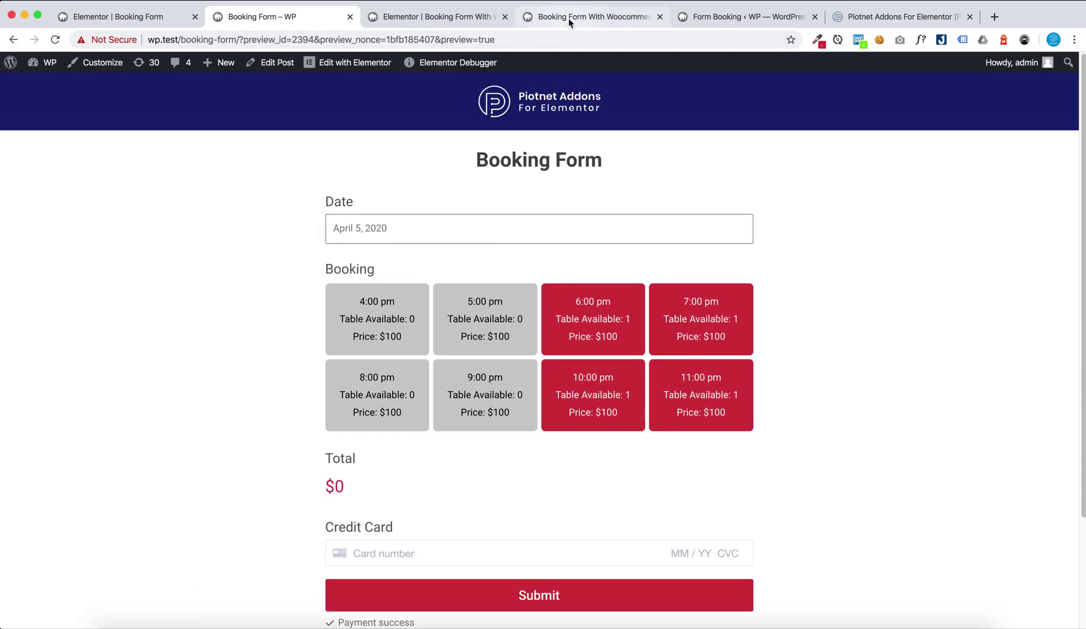
{"action": "left_click", "coordinate": [568, 18]}
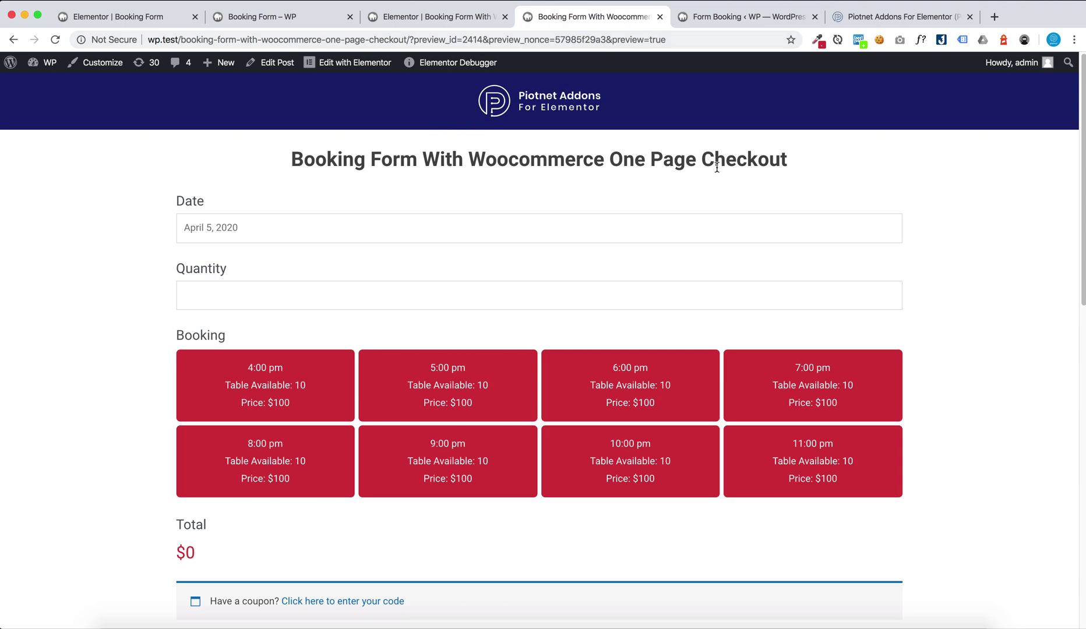
- Select the 4:00 pm slot and raise the Quantity to 10 tables
{"action": "left_click", "coordinate": [320, 300]}
{"action": "scroll", "coordinate": [369, 269], "scroll_direction": "down", "scroll_amount": 2}
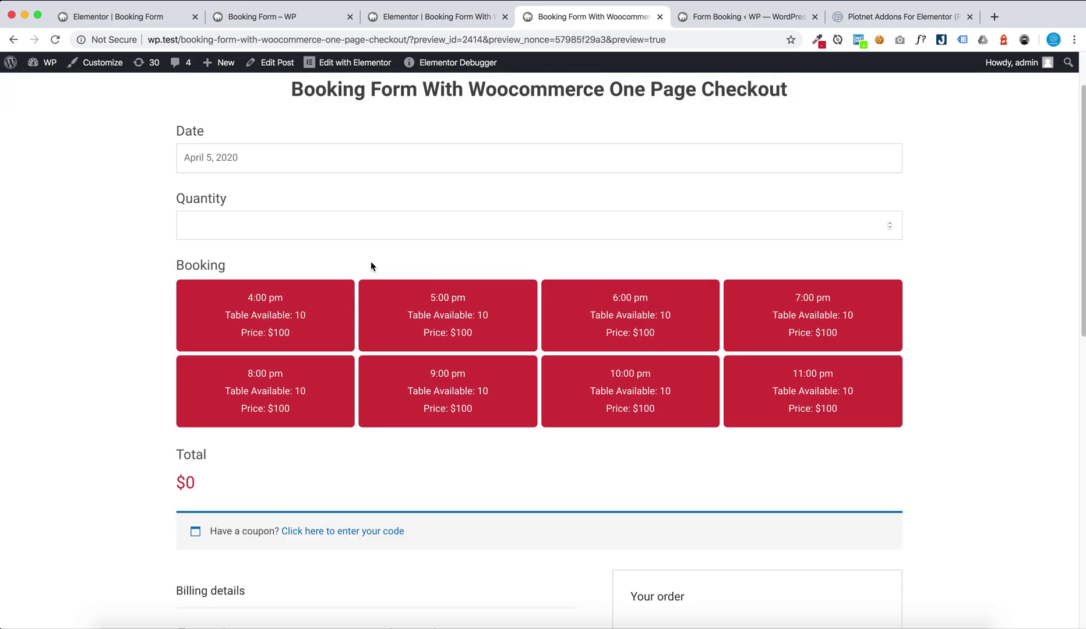
{"action": "left_click", "coordinate": [322, 310]}
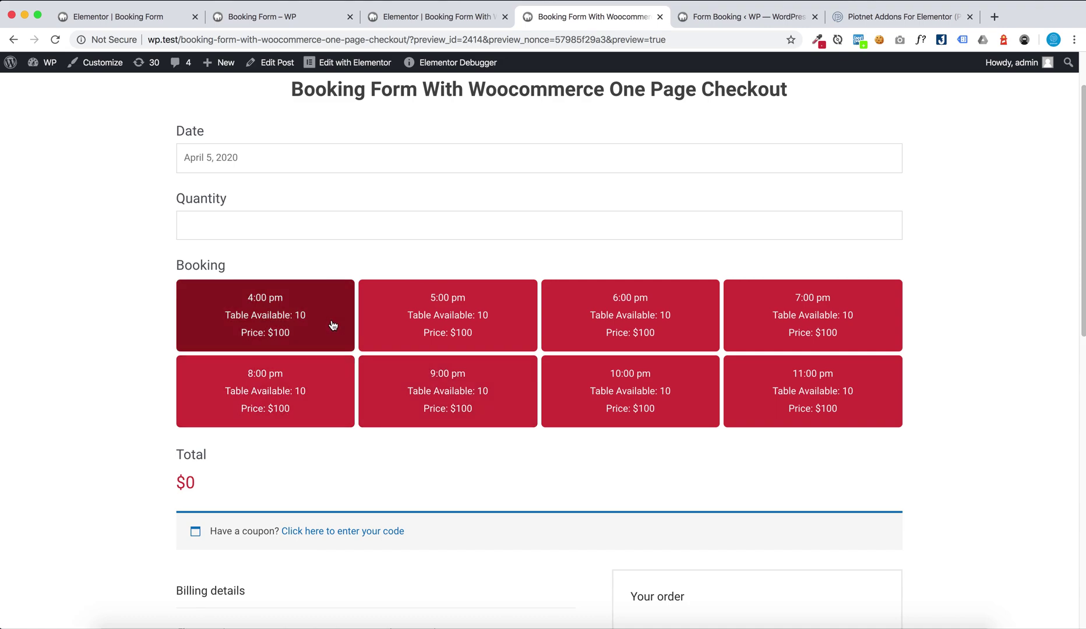
{"action": "left_click", "coordinate": [423, 215]}
{"action": "left_click", "coordinate": [889, 223]}
{"action": "left_click", "coordinate": [889, 223]}
{"action": "left_click", "coordinate": [889, 223]}
{"action": "left_click", "coordinate": [889, 223]}
{"action": "left_click", "coordinate": [889, 223]}
{"action": "left_click", "coordinate": [889, 223]}
{"action": "left_click", "coordinate": [889, 224]}
{"action": "left_click", "coordinate": [889, 223]}
{"action": "left_click", "coordinate": [889, 223]}
{"action": "left_click", "coordinate": [889, 223]}
- Place the $1,000 cash-on-delivery order and return to the Booking Form in the Elementor editor
{"action": "scroll", "coordinate": [945, 237], "scroll_direction": "down", "scroll_amount": 5}
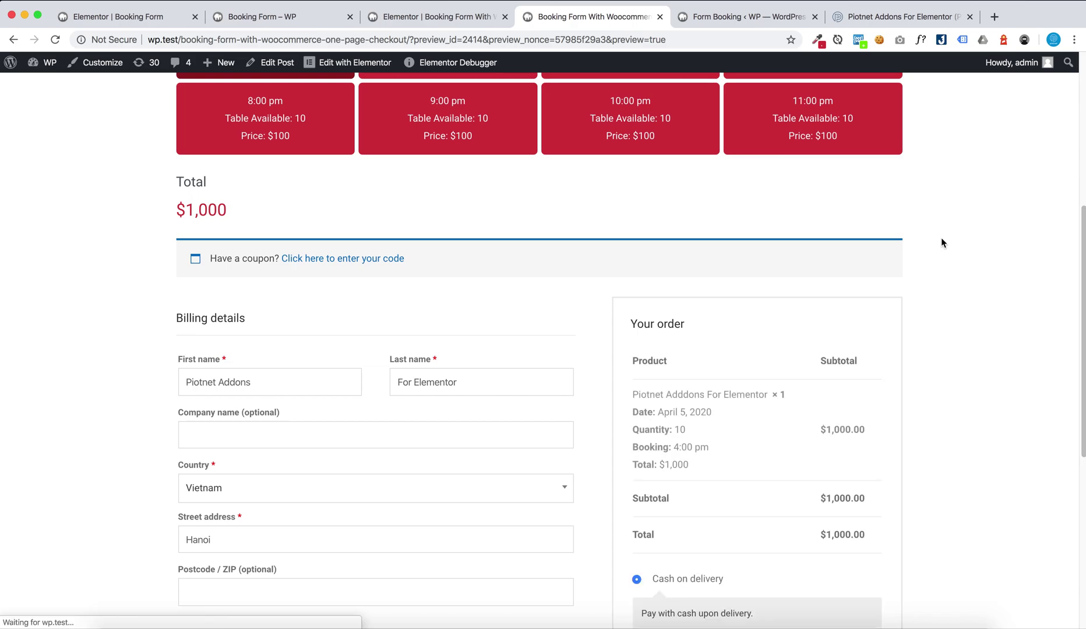
{"action": "scroll", "coordinate": [884, 298], "scroll_direction": "down", "scroll_amount": 4}
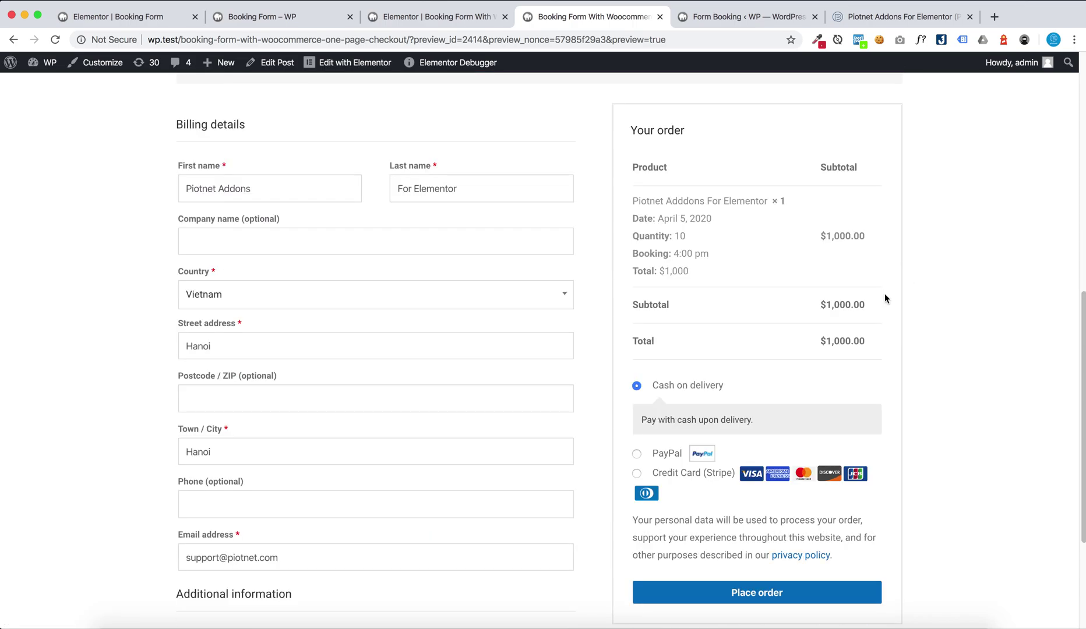
{"action": "left_click", "coordinate": [785, 589]}
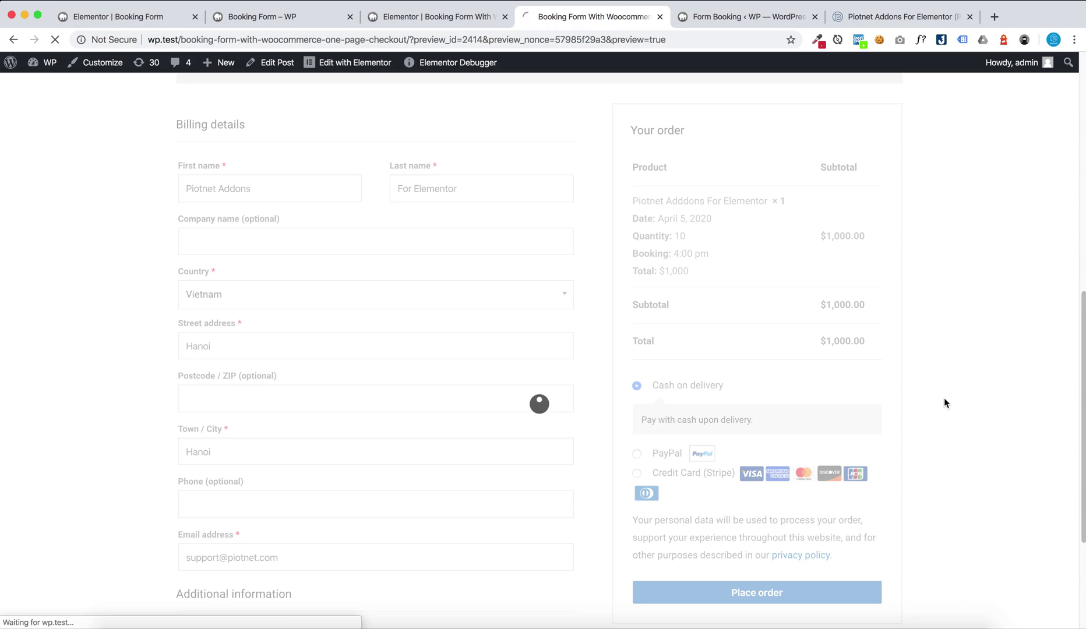
{"action": "scroll", "coordinate": [944, 398], "scroll_direction": "up", "scroll_amount": 2}
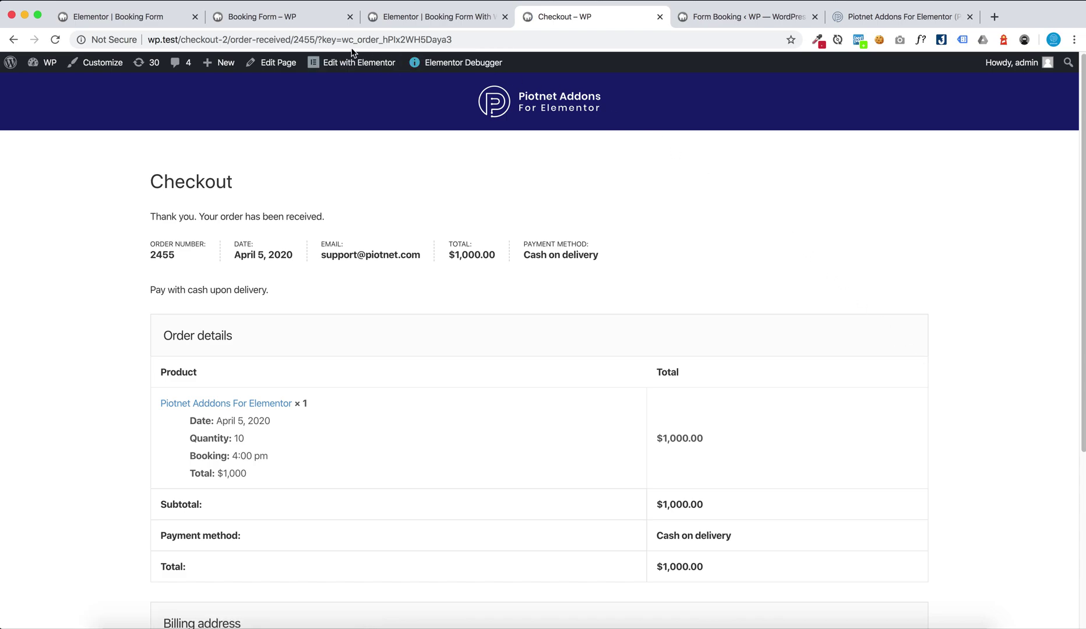
{"action": "left_click", "coordinate": [287, 22]}
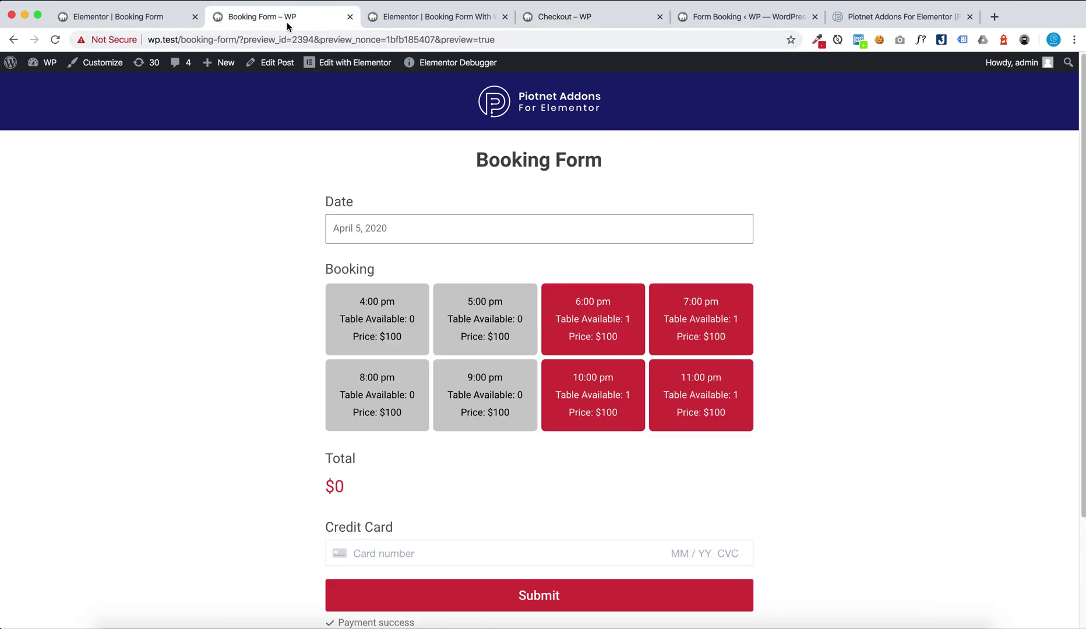
{"action": "left_click", "coordinate": [157, 17]}
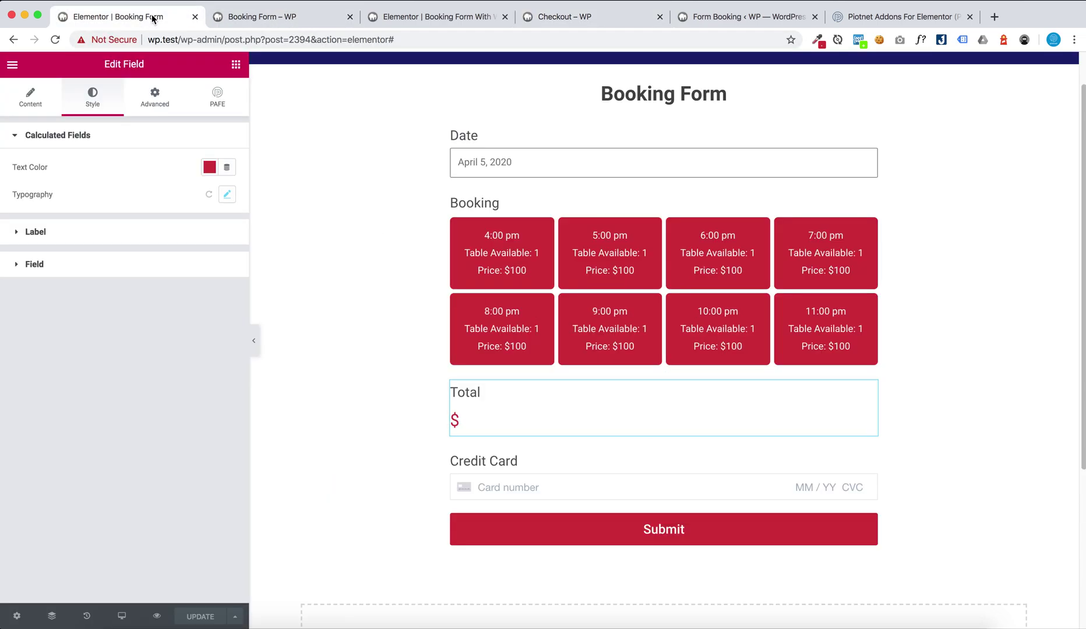
- Drag a PAFE Form Builder Field widget from the Elements panel to just above the Date field
{"action": "left_click", "coordinate": [236, 65]}
{"action": "scroll", "coordinate": [175, 140], "scroll_direction": "down", "scroll_amount": 15}
{"action": "scroll", "coordinate": [173, 152], "scroll_direction": "down", "scroll_amount": 20}
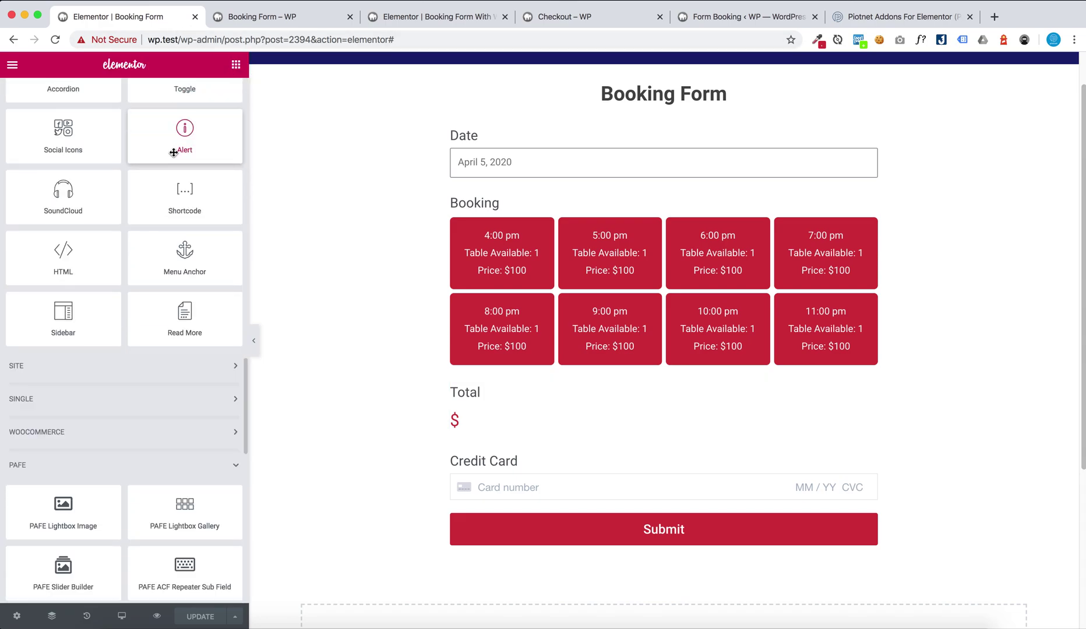
{"action": "scroll", "coordinate": [177, 156], "scroll_direction": "down", "scroll_amount": 3}
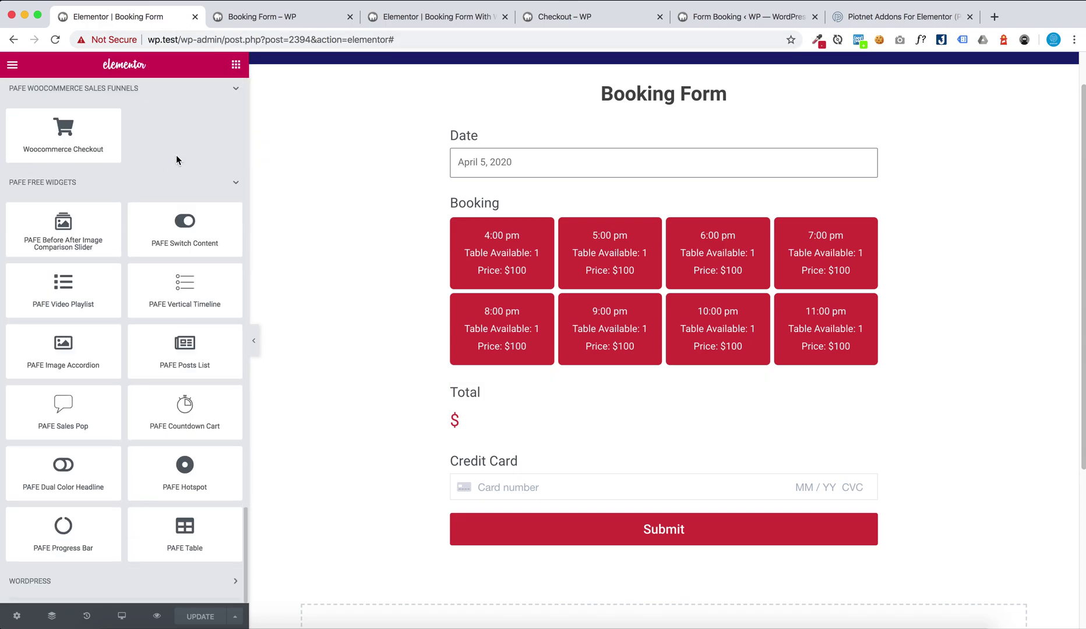
{"action": "scroll", "coordinate": [176, 158], "scroll_direction": "up", "scroll_amount": 10}
{"action": "scroll", "coordinate": [177, 160], "scroll_direction": "down", "scroll_amount": 1}
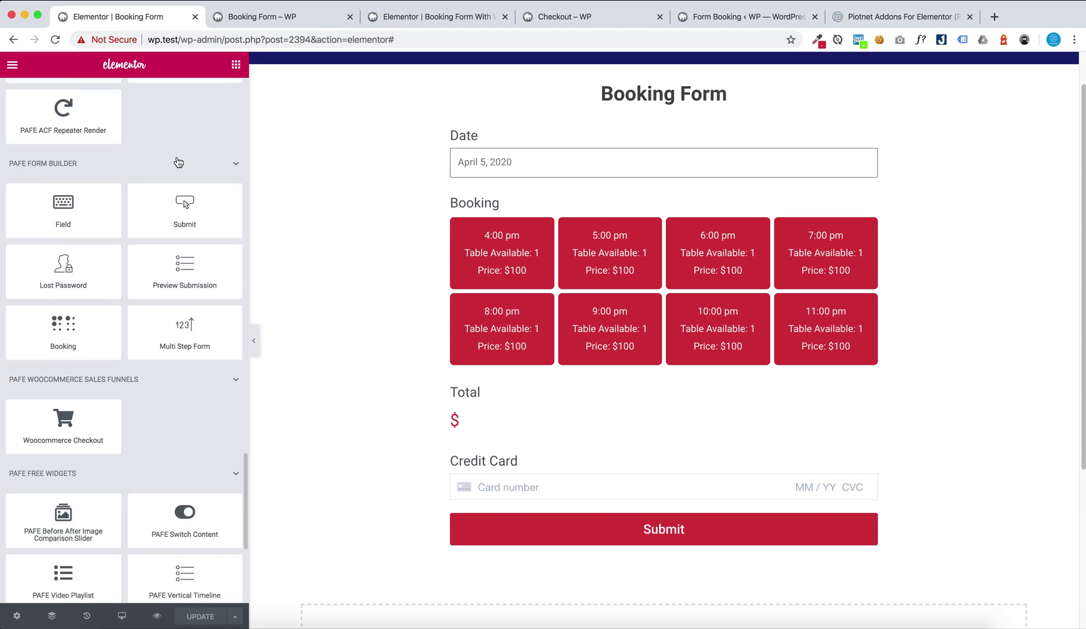
{"action": "left_click_drag", "start_coordinate": [67, 204], "coordinate": [140, 202]}
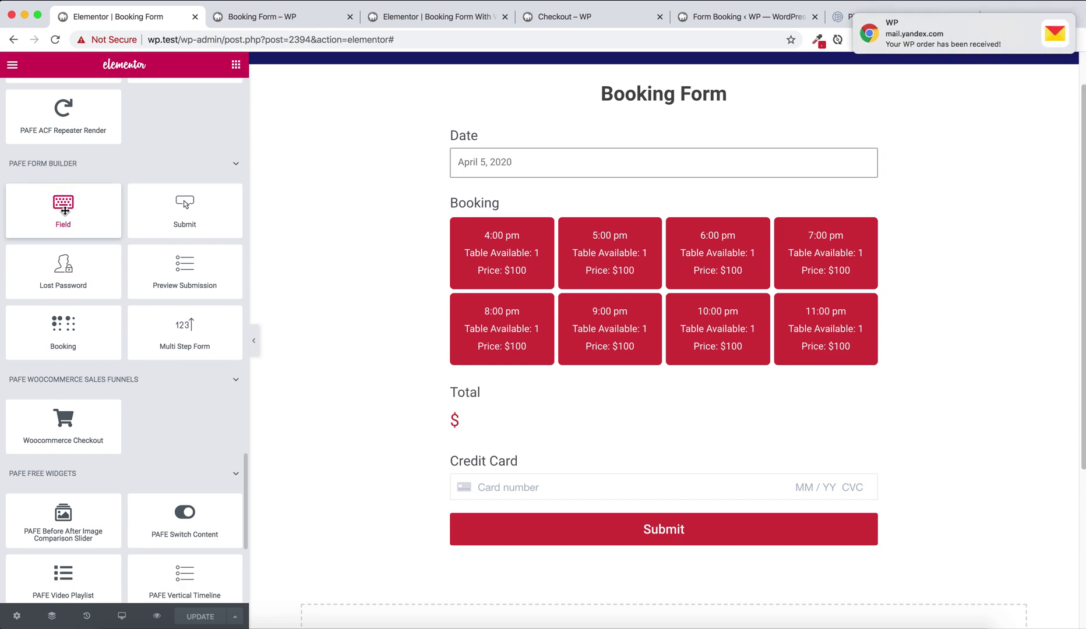
{"action": "left_click_drag", "start_coordinate": [64, 210], "coordinate": [492, 140]}
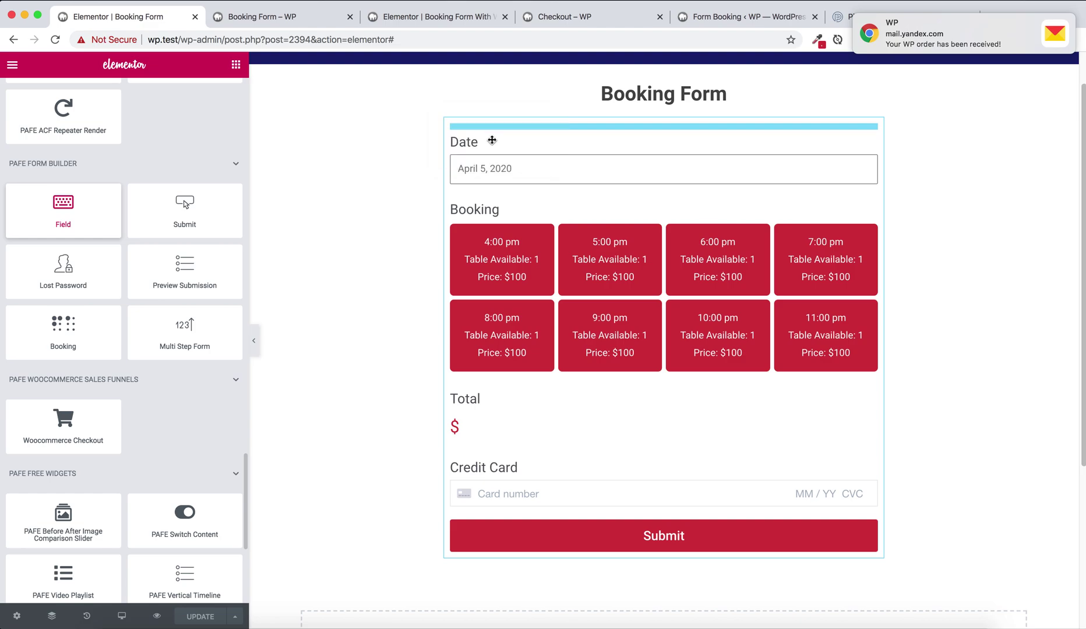
- Inspect the Date field's settings: form ID booking, field ID date, type Date
{"action": "left_click", "coordinate": [198, 167]}
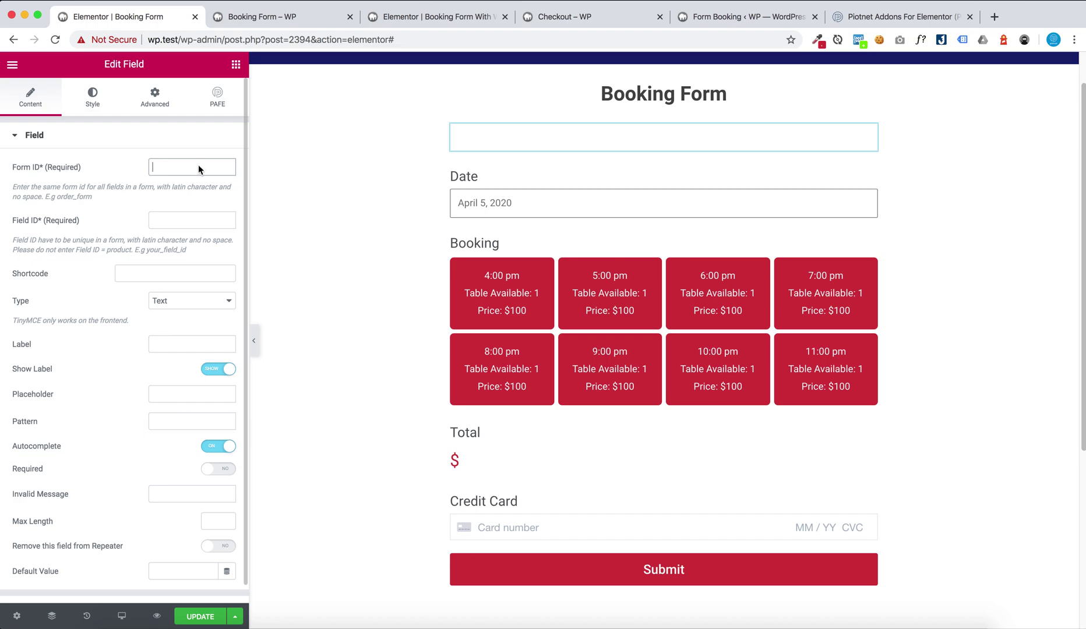
{"action": "left_click", "coordinate": [198, 227]}
{"action": "left_click", "coordinate": [499, 187]}
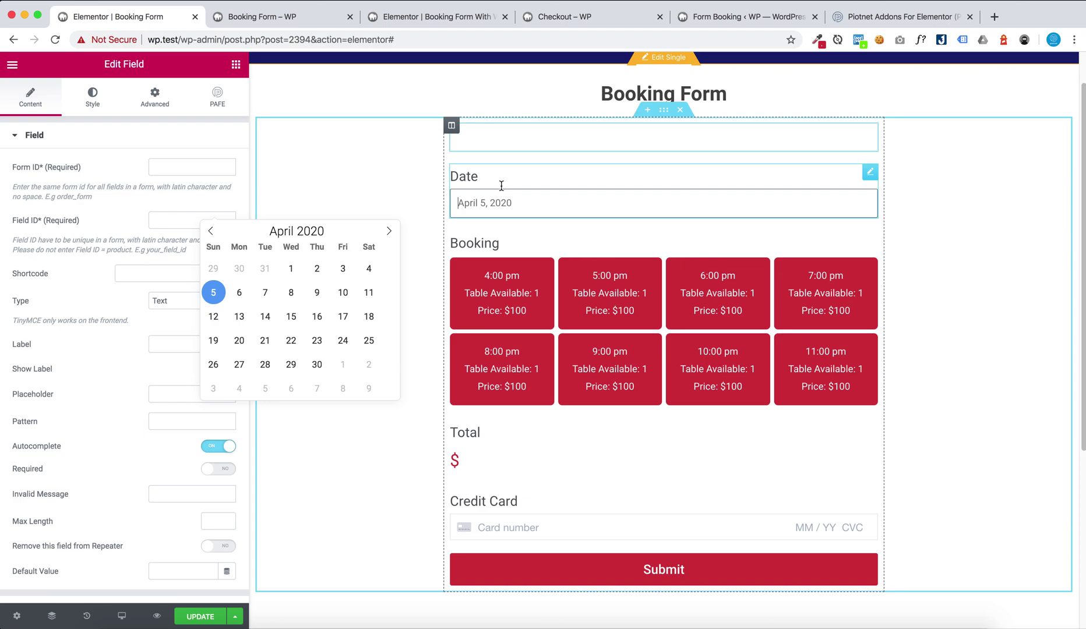
{"action": "left_click", "coordinate": [38, 113]}
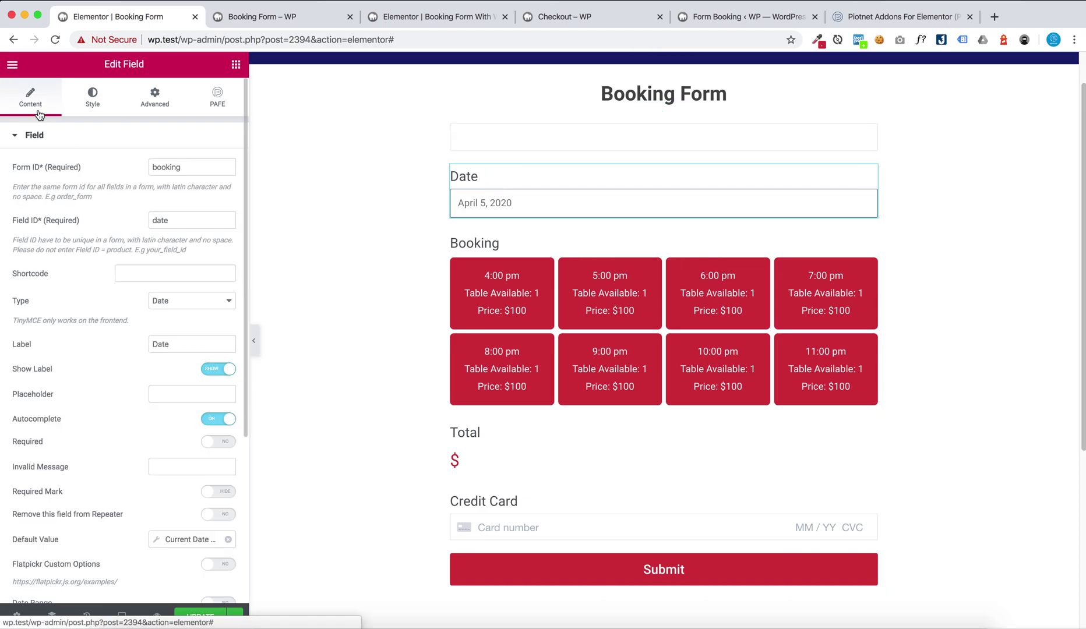
{"action": "left_click", "coordinate": [186, 169]}
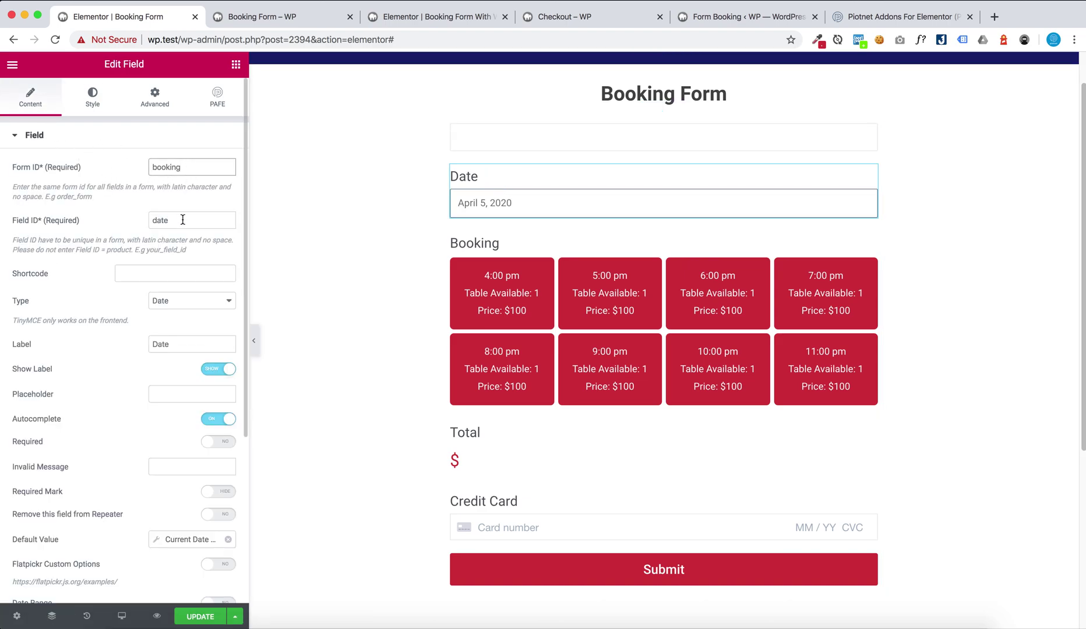
{"action": "left_click", "coordinate": [182, 219]}
{"action": "left_click", "coordinate": [192, 300]}
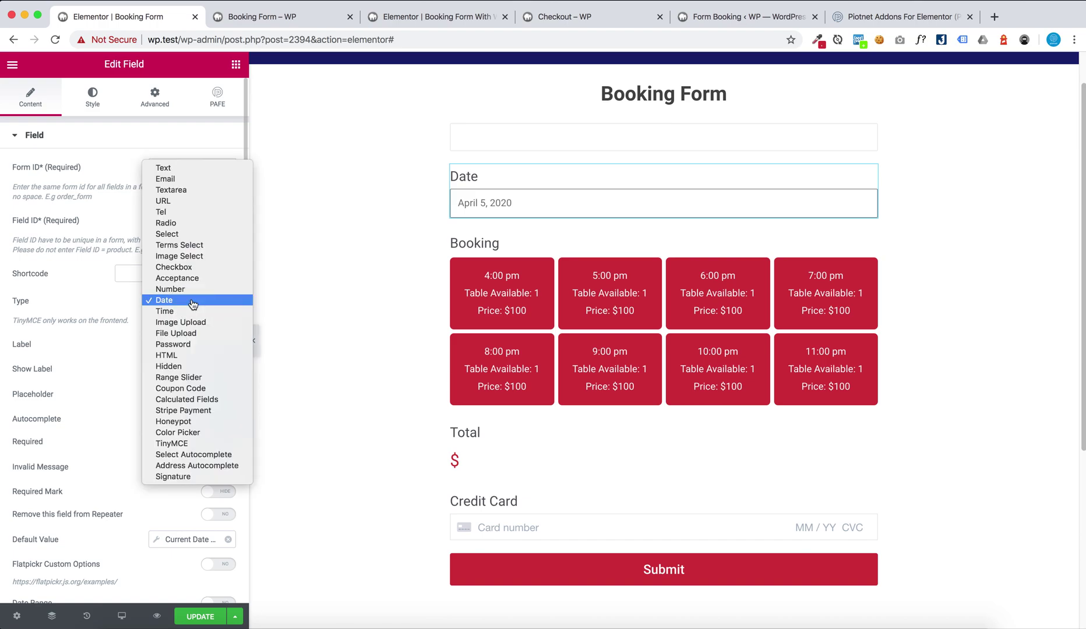
{"action": "left_click", "coordinate": [99, 303]}
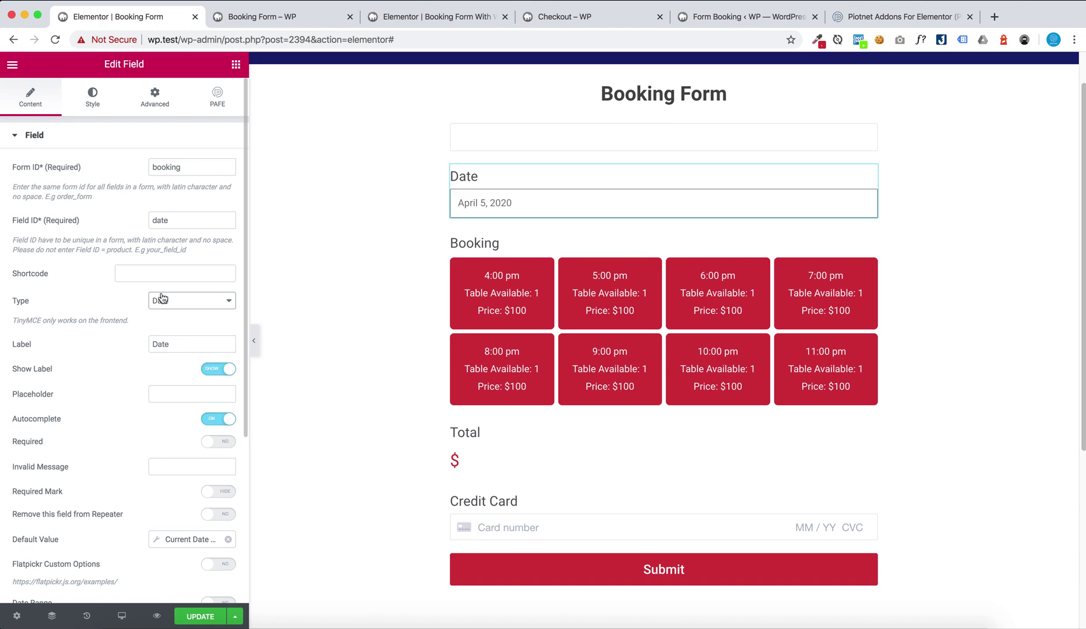
- Delete the empty field added above the Date field
{"action": "right_click", "coordinate": [484, 146]}
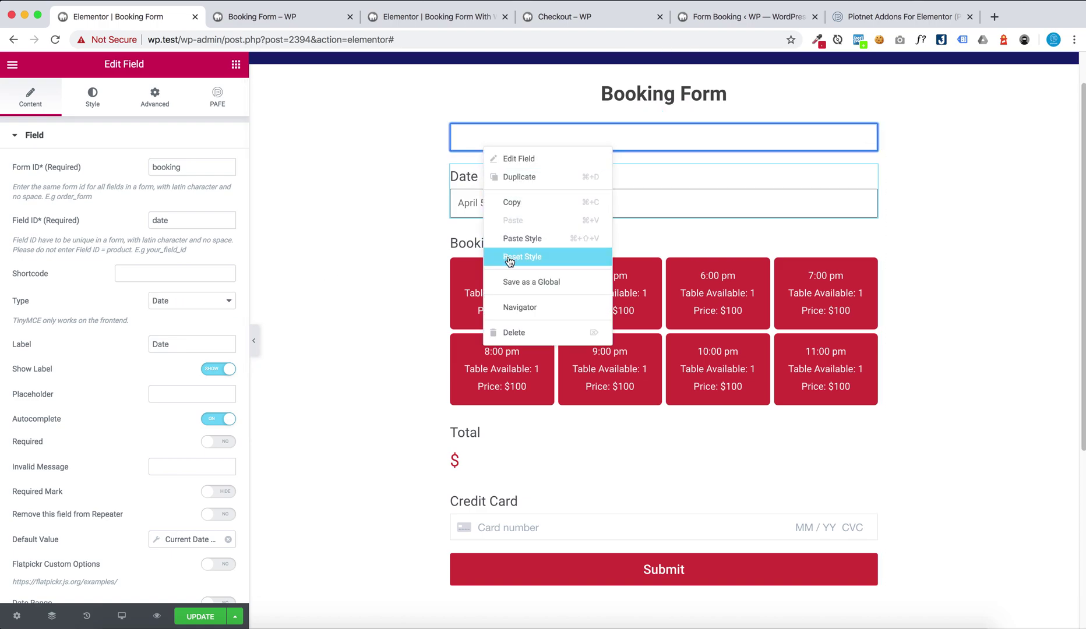
{"action": "left_click", "coordinate": [511, 332]}
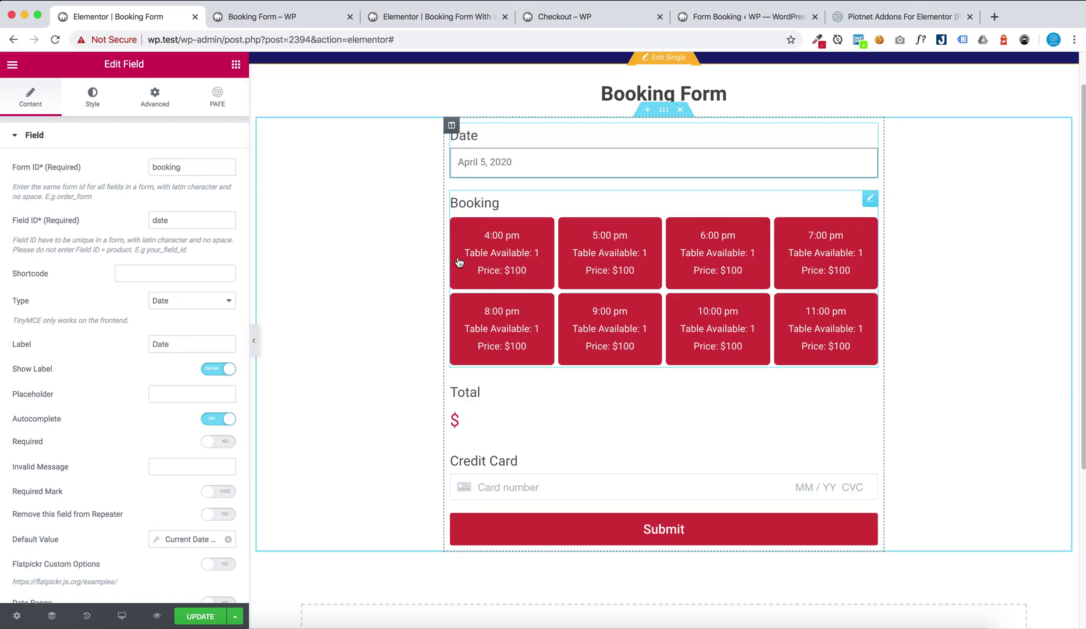
{"action": "left_click", "coordinate": [236, 64]}
- Place a PAFE Booking widget below Date and set its Form ID to booking
{"action": "scroll", "coordinate": [176, 172], "scroll_direction": "down", "scroll_amount": 3}
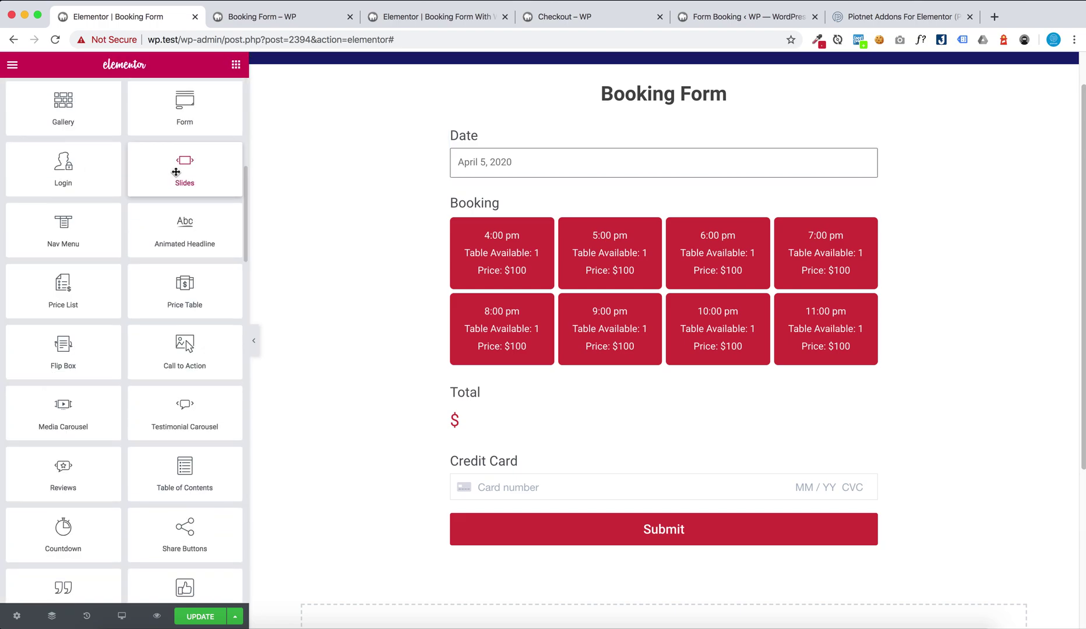
{"action": "scroll", "coordinate": [176, 172], "scroll_direction": "down", "scroll_amount": 15}
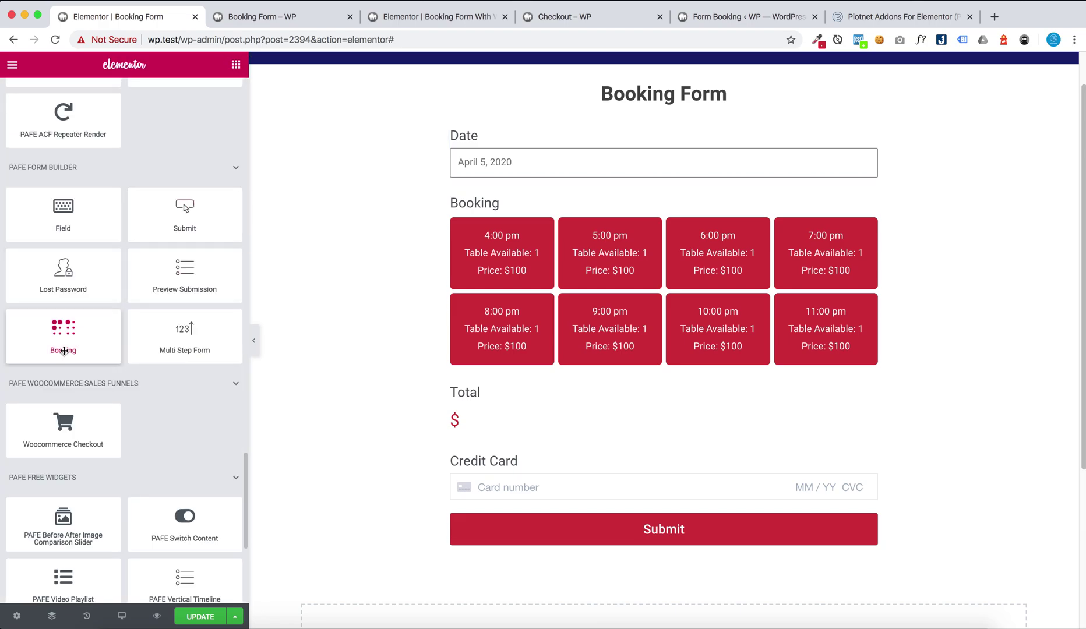
{"action": "left_click_drag", "start_coordinate": [62, 341], "coordinate": [563, 214]}
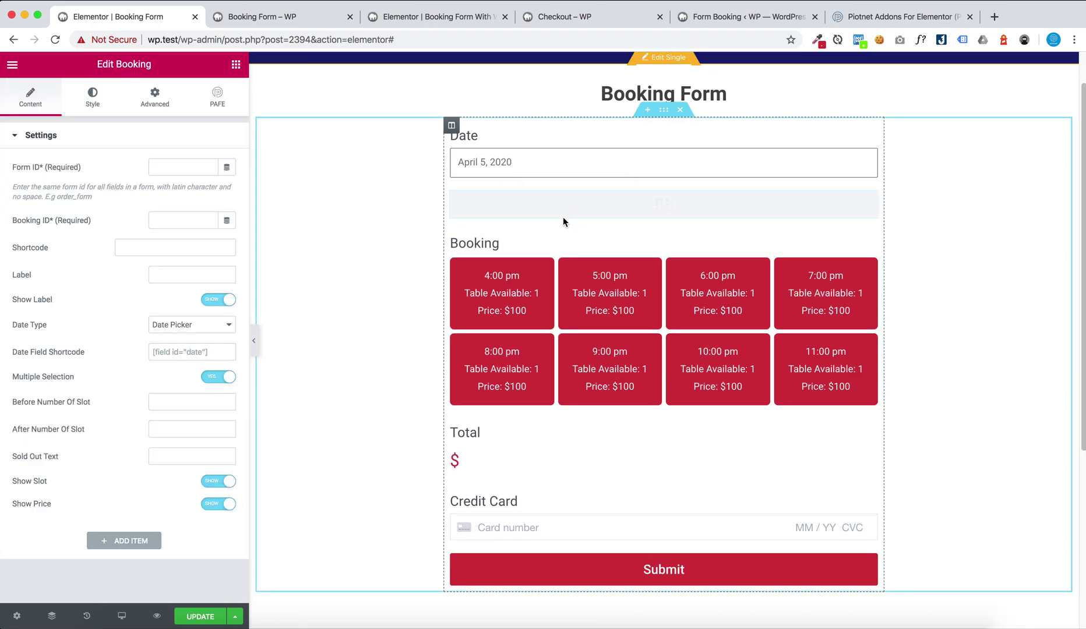
{"action": "left_click", "coordinate": [182, 167]}
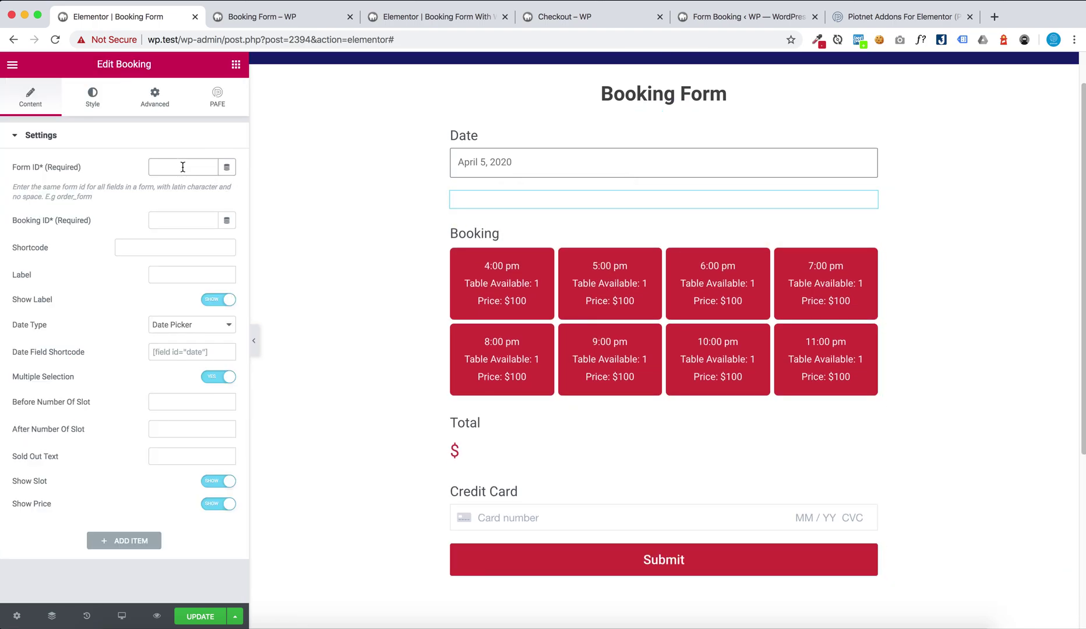
{"action": "type", "text": "booking"}
{"action": "left_click", "coordinate": [562, 143]}
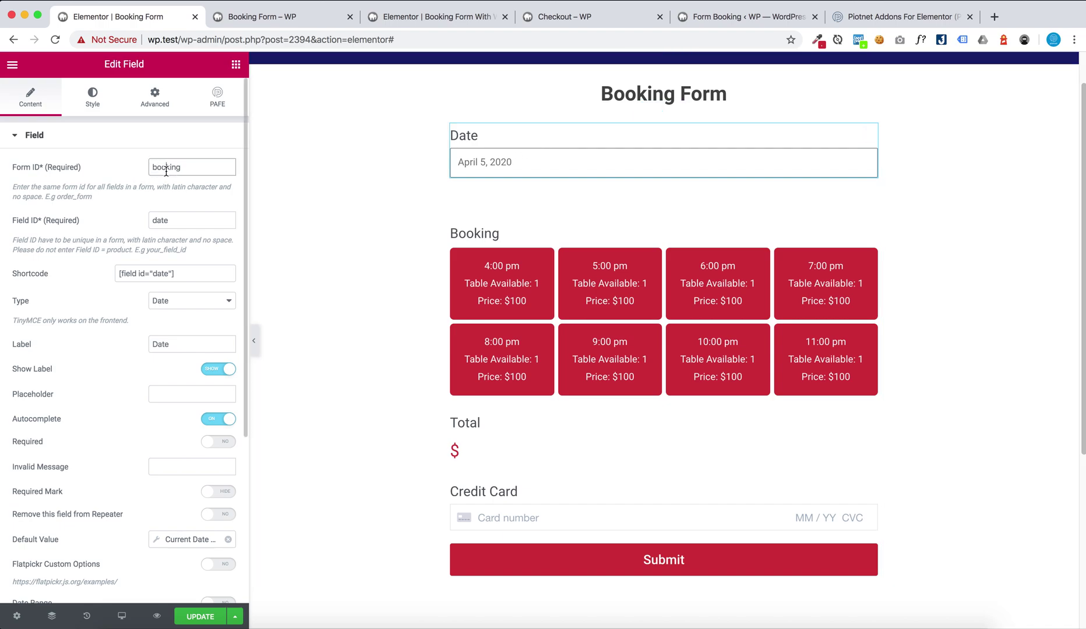
{"action": "left_click", "coordinate": [524, 200]}
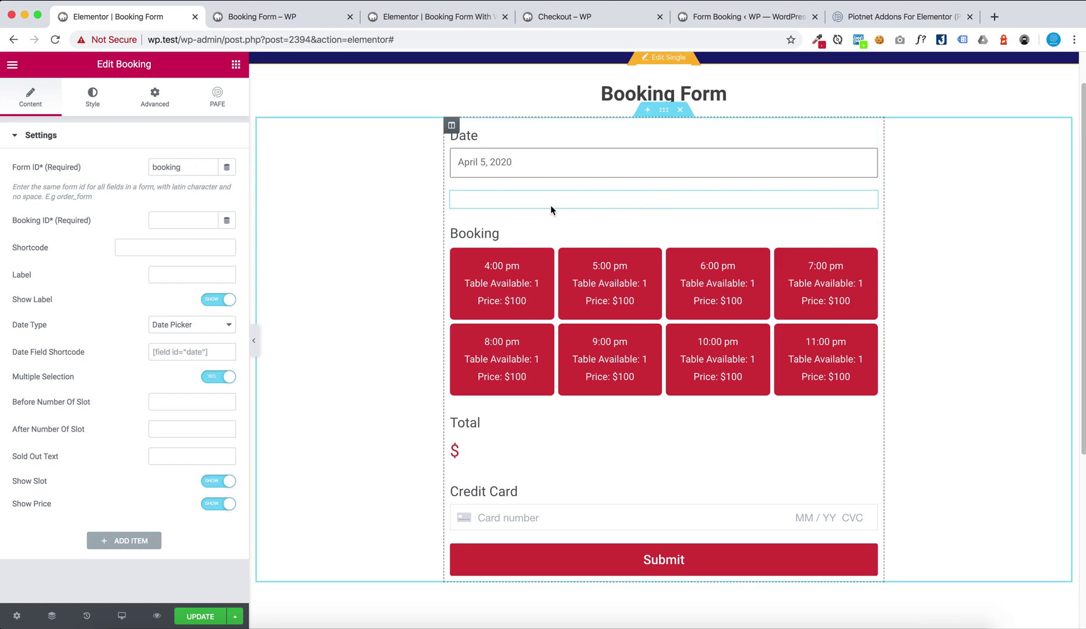
- Set the new widget's Booking ID to booking_table and its Label to Booking
{"action": "left_click", "coordinate": [172, 227]}
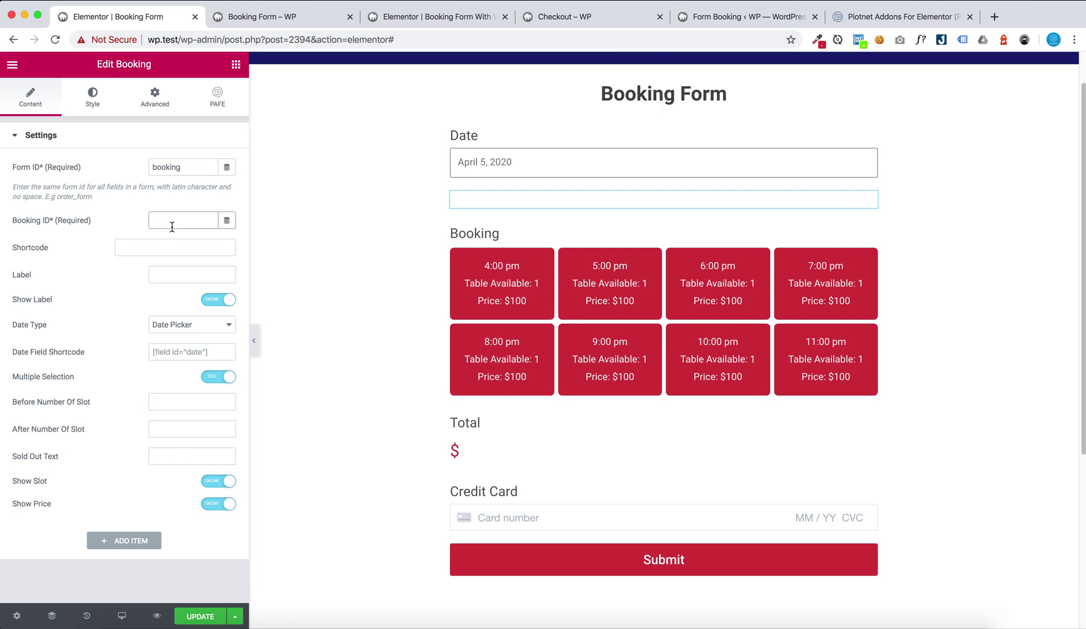
{"action": "type", "text": "booking"}
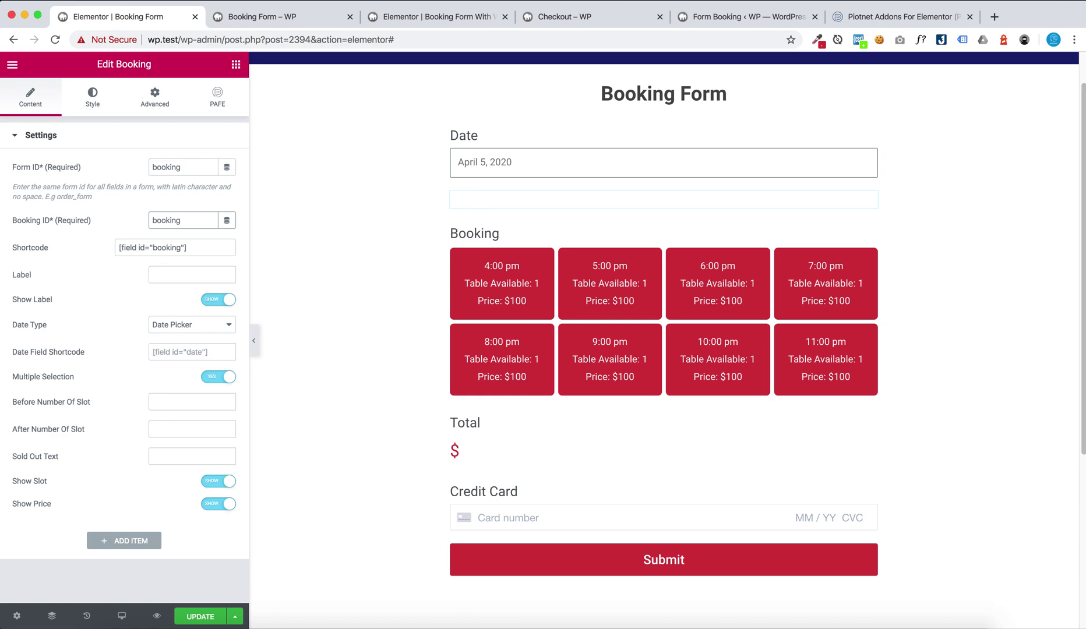
{"action": "type", "text": "_table"}
{"action": "left_click", "coordinate": [518, 213]}
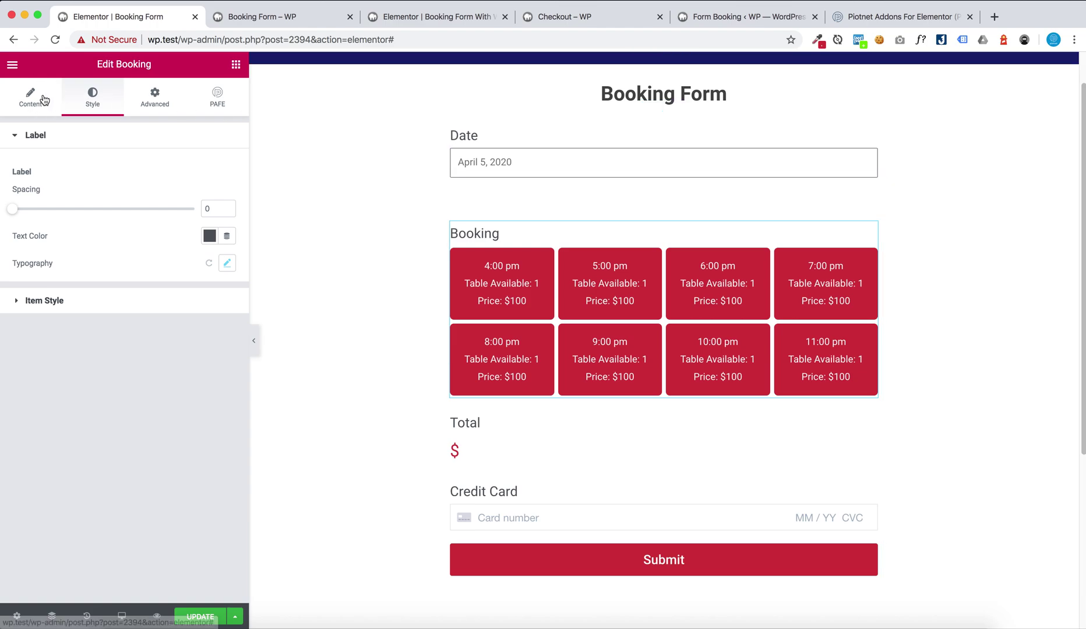
{"action": "left_click", "coordinate": [42, 99]}
{"action": "left_click", "coordinate": [513, 194]}
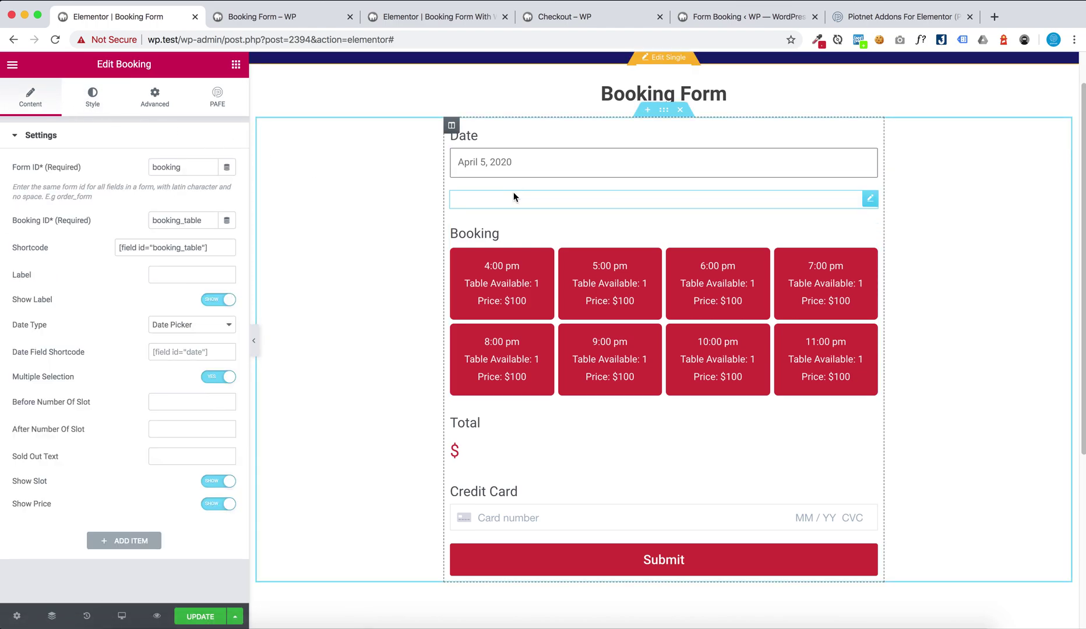
{"action": "left_click", "coordinate": [176, 275]}
{"action": "type", "text": "Booking"}
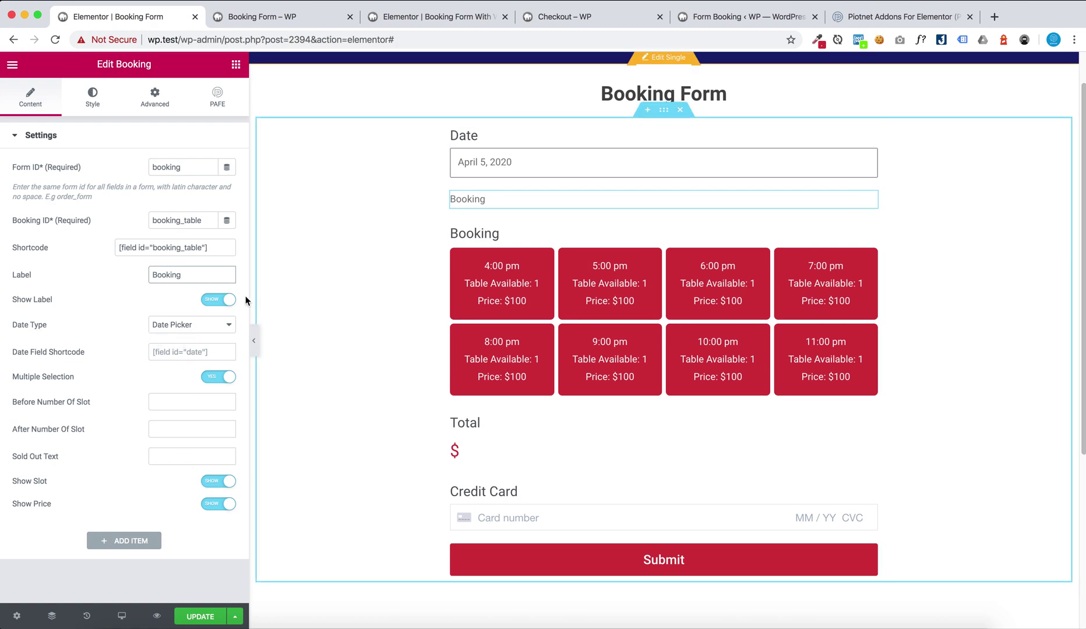
{"action": "left_click", "coordinate": [193, 324]}
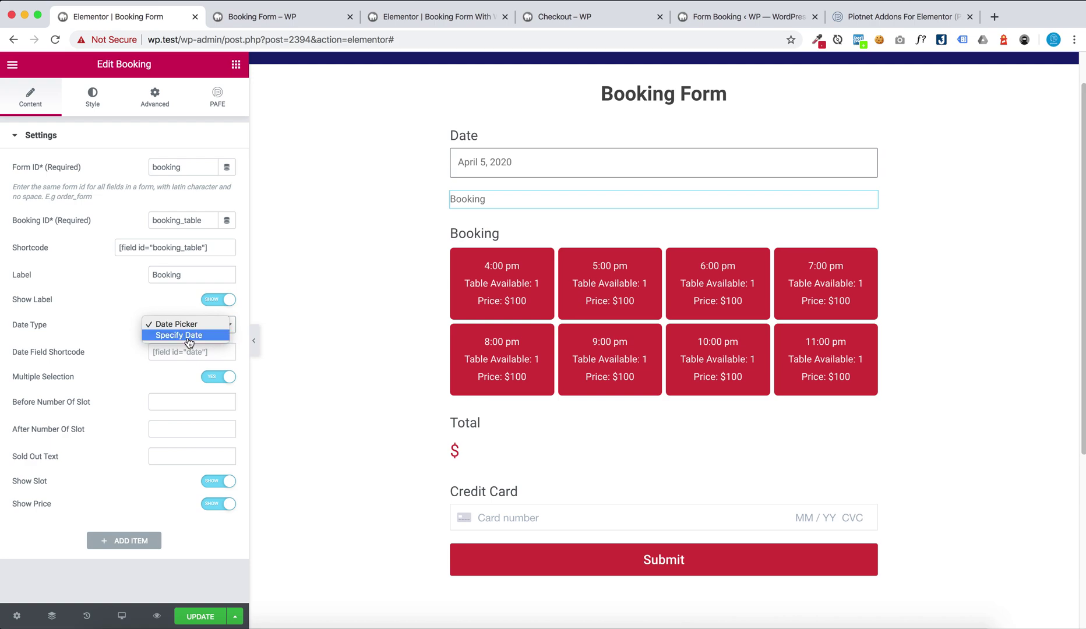
- Keep Date Type as Date Picker, paste [field id="date"] as Date Field Shortcode, and turn Multiple Selection off
{"action": "left_click", "coordinate": [188, 336]}
{"action": "left_click", "coordinate": [190, 352]}
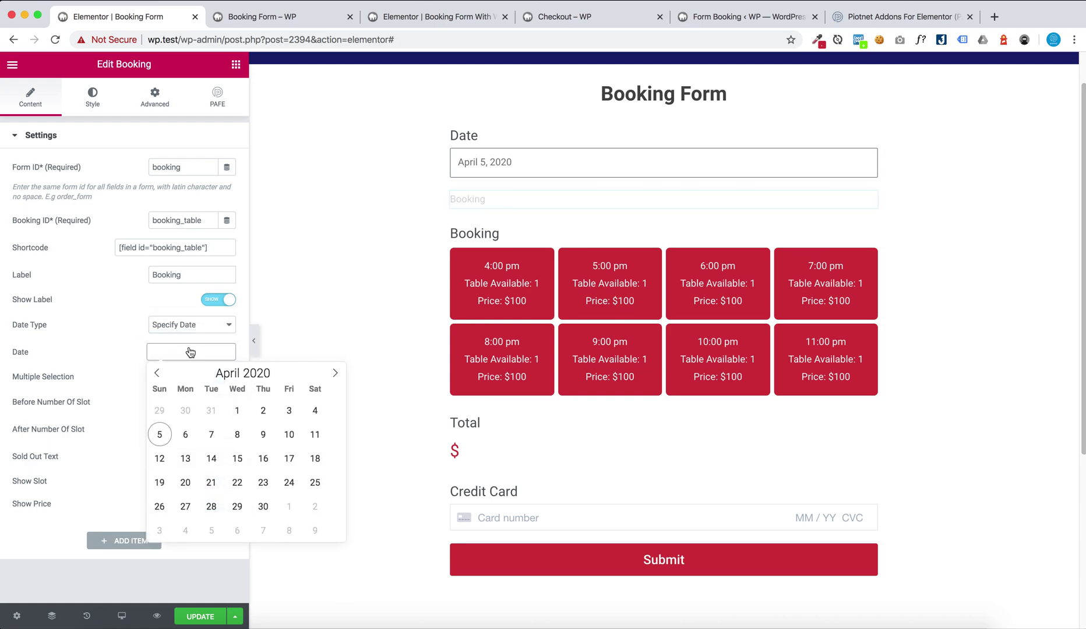
{"action": "left_click", "coordinate": [190, 328]}
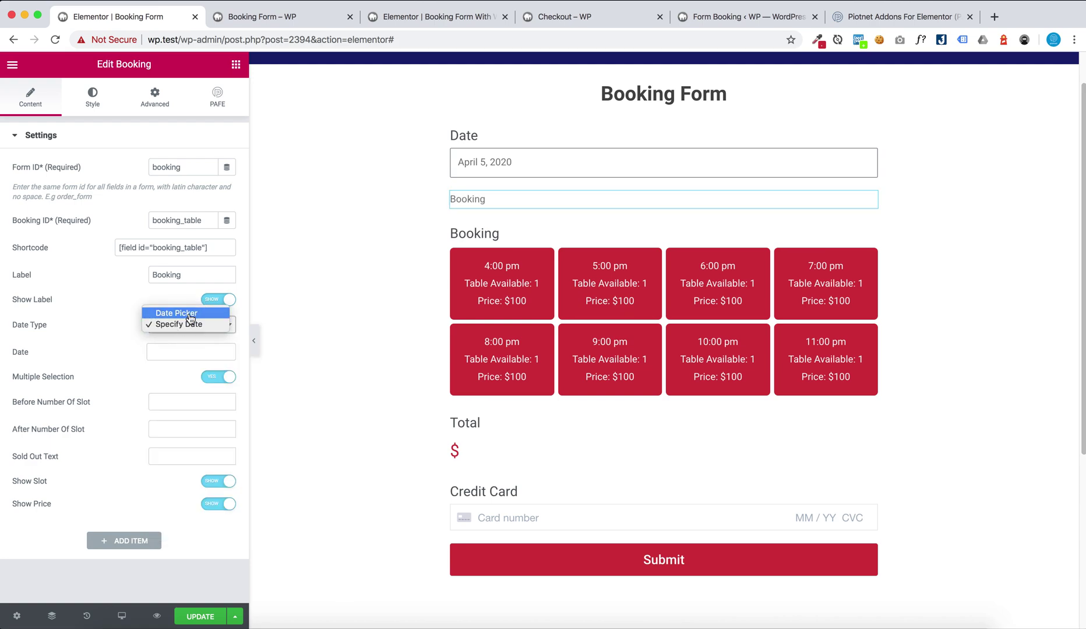
{"action": "left_click", "coordinate": [189, 315]}
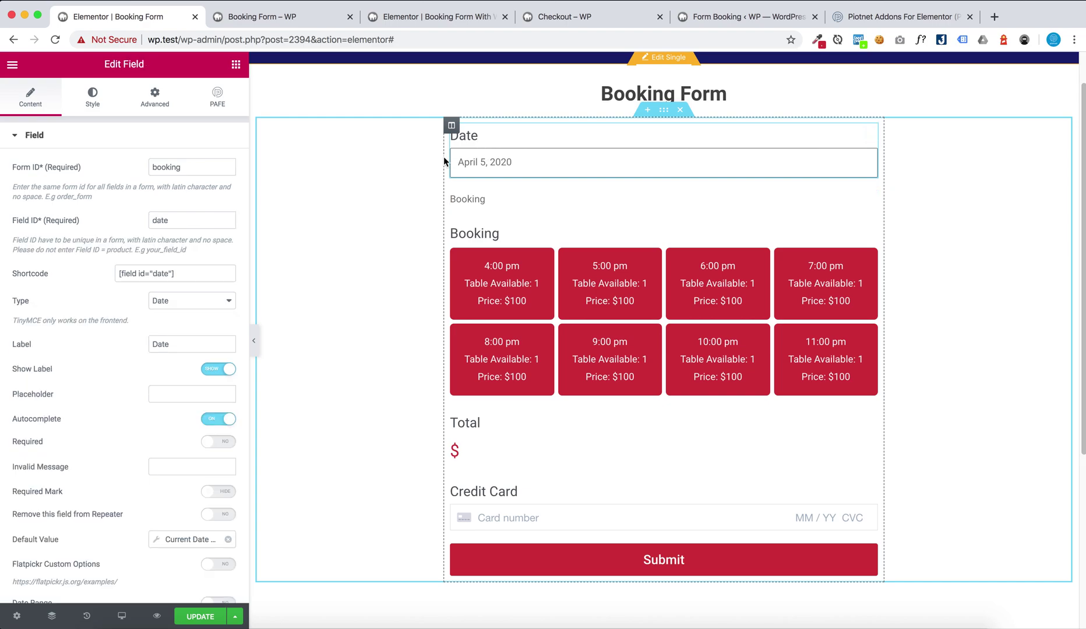
{"action": "left_click", "coordinate": [198, 271]}
{"action": "key", "text": "super+c"}
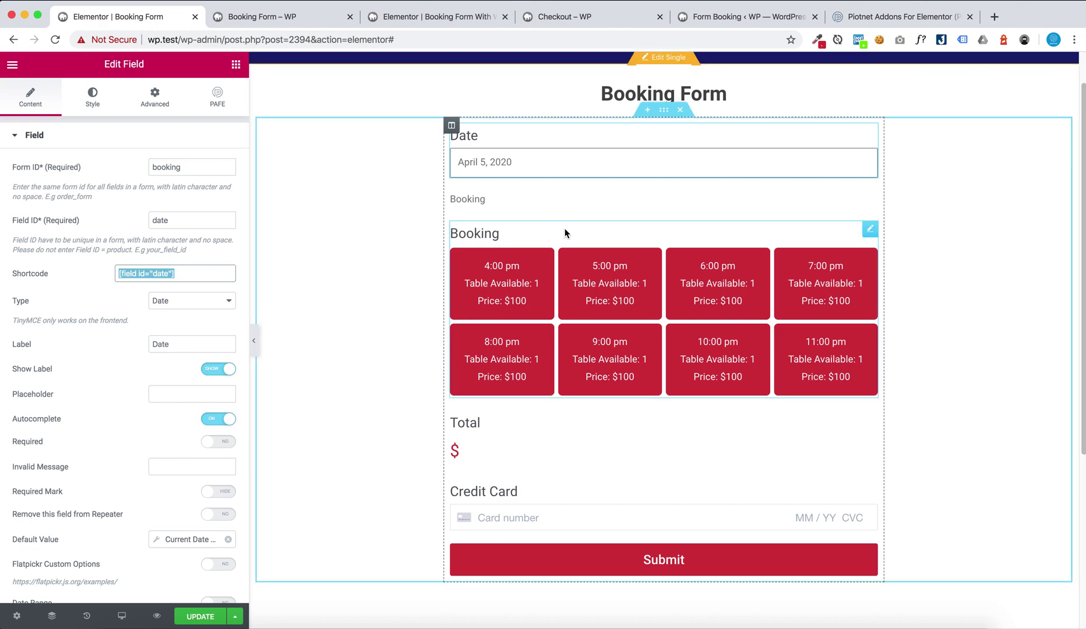
{"action": "left_click", "coordinate": [590, 207]}
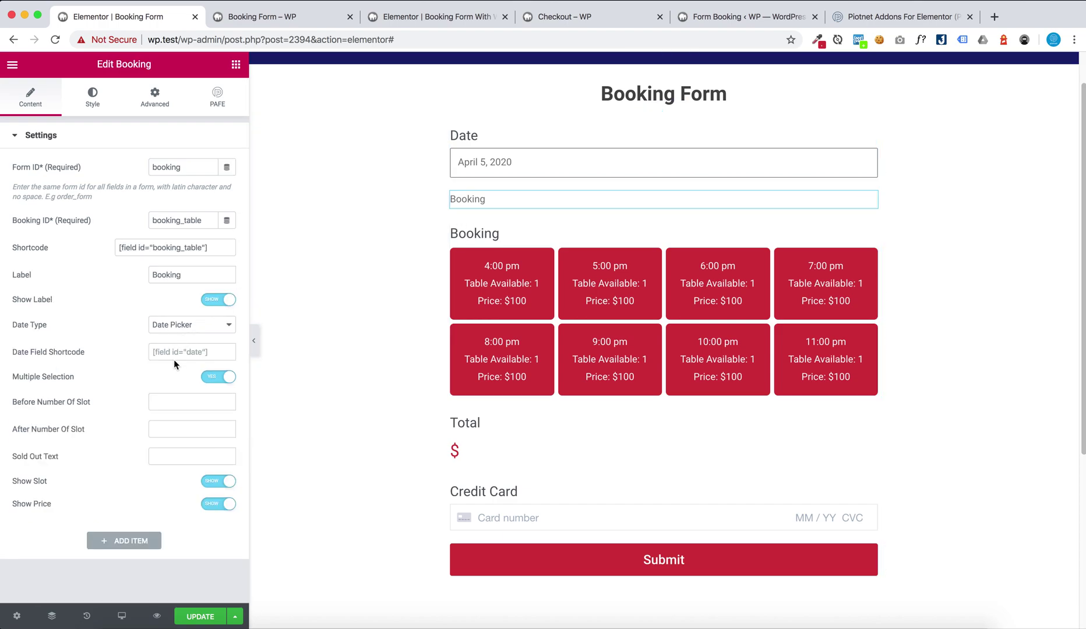
{"action": "left_click", "coordinate": [176, 355]}
{"action": "key", "text": "super+v"}
{"action": "left_click", "coordinate": [213, 380]}
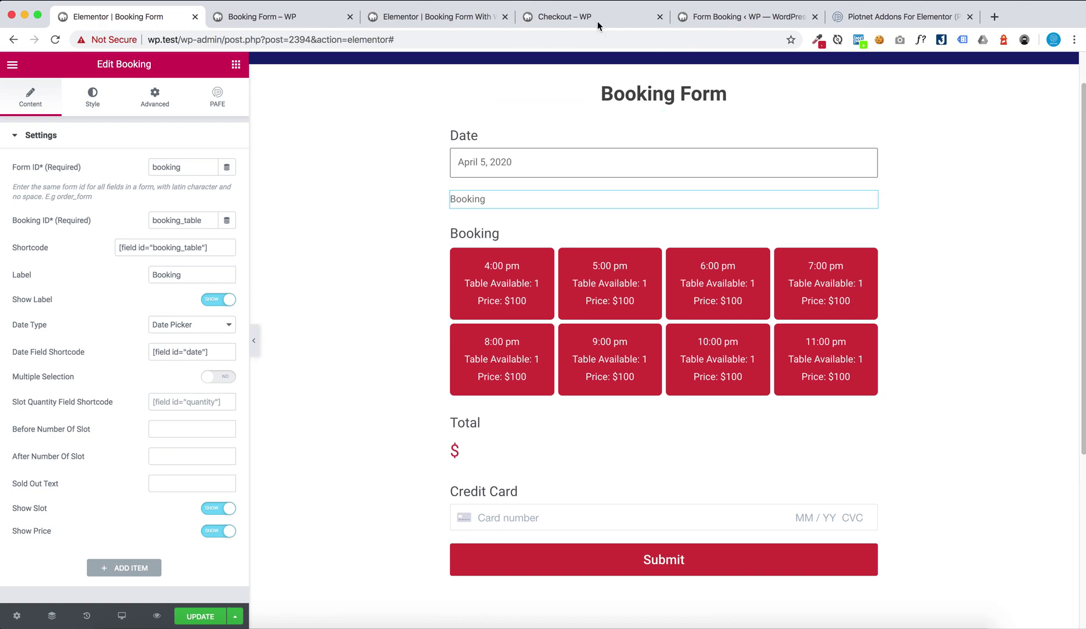
{"action": "left_click", "coordinate": [737, 21]}
{"action": "left_click", "coordinate": [630, 20]}
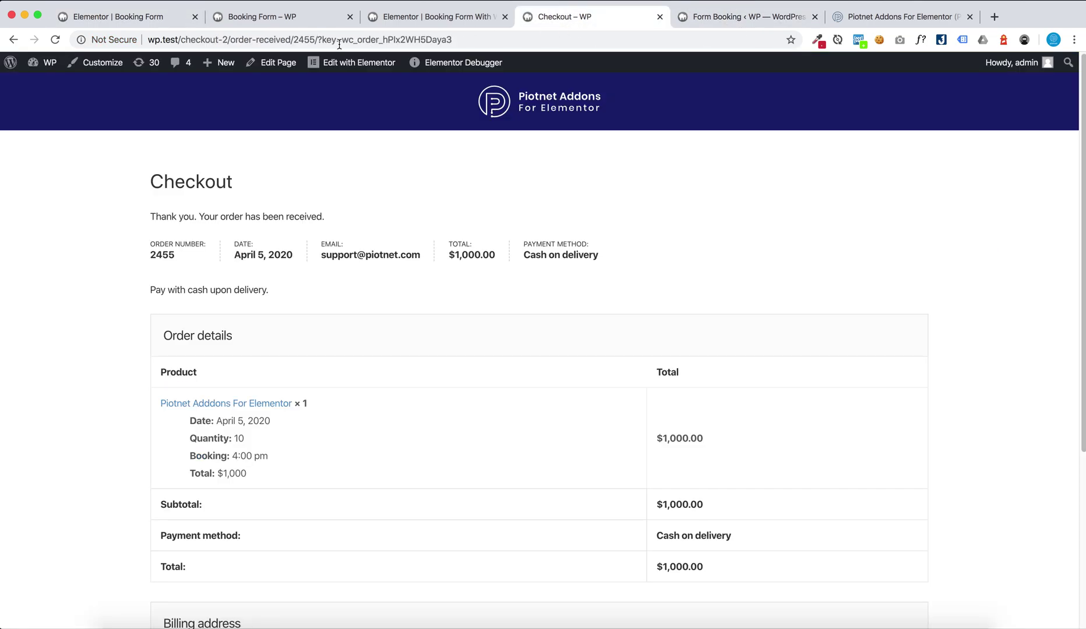
{"action": "left_click", "coordinate": [17, 46]}
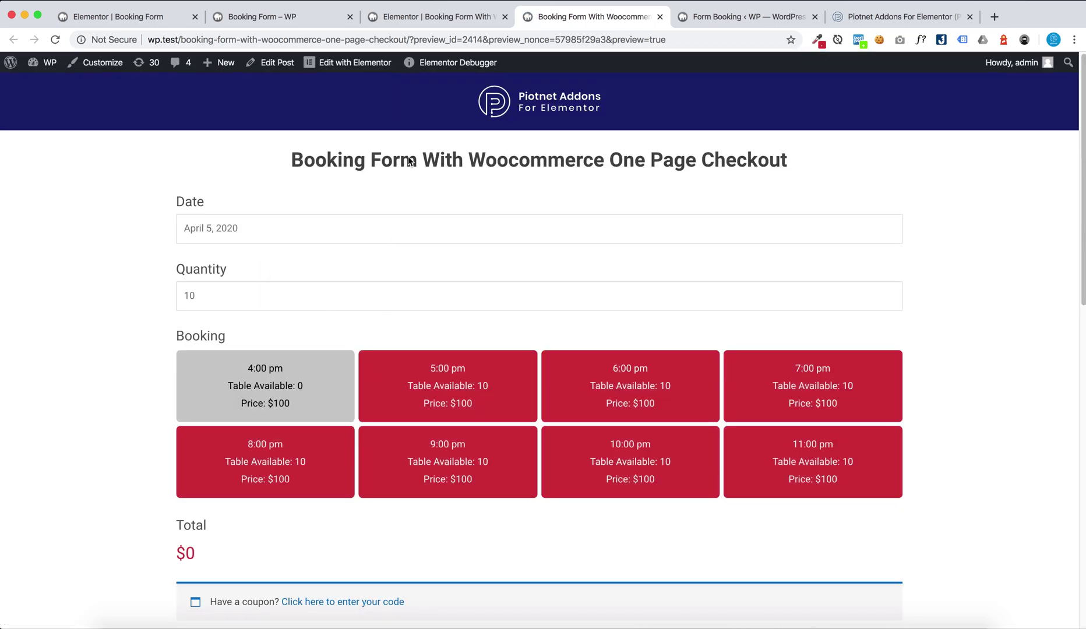
{"action": "left_click", "coordinate": [402, 387]}
{"action": "left_click", "coordinate": [580, 410]}
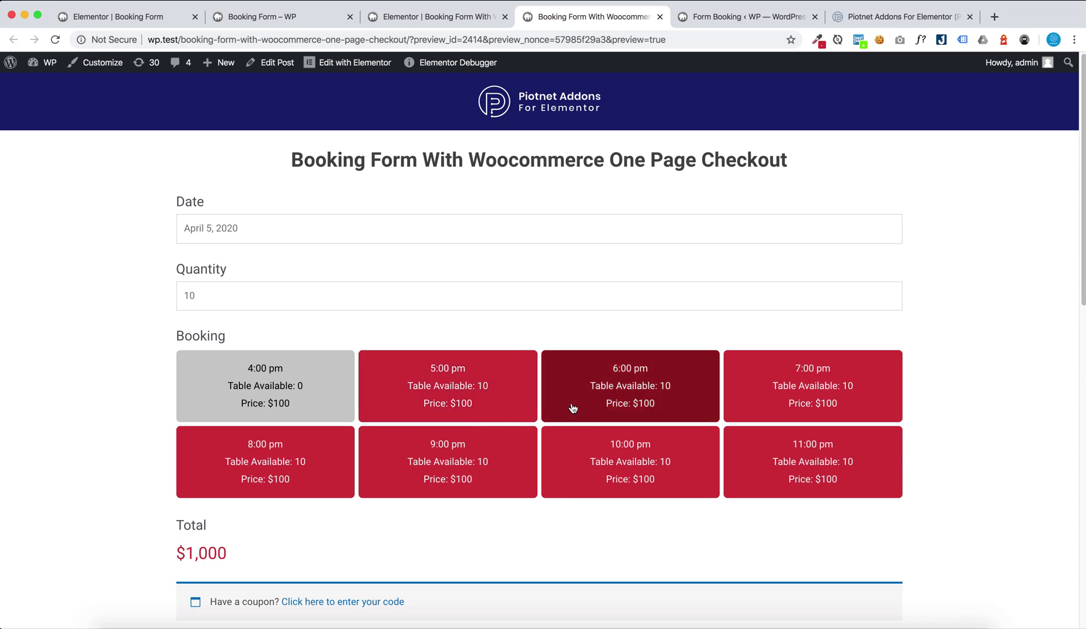
{"action": "left_click", "coordinate": [466, 401]}
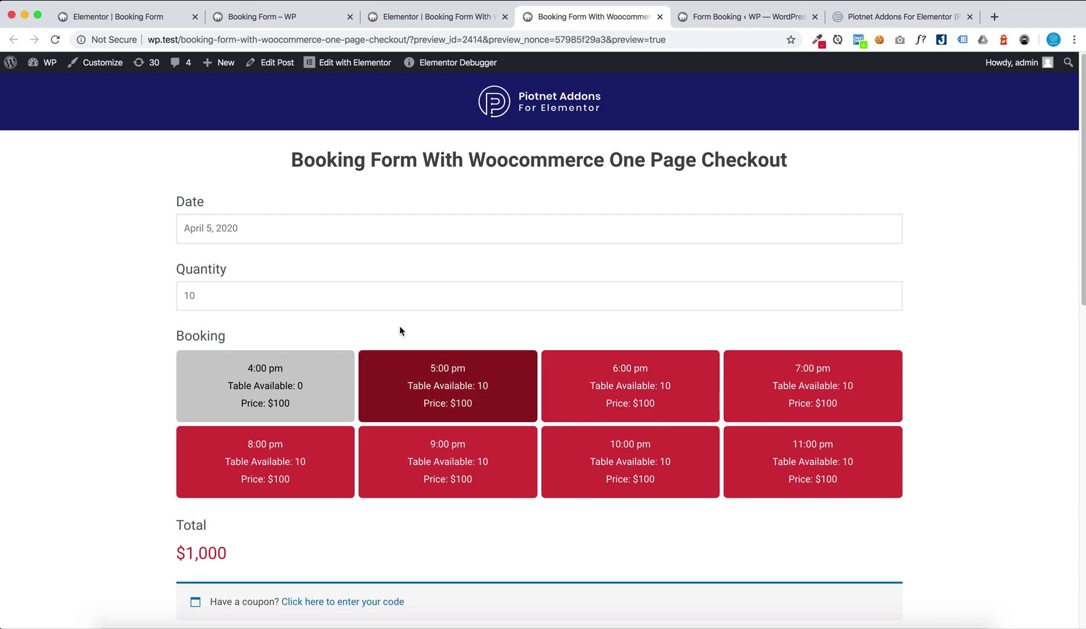
{"action": "left_click", "coordinate": [321, 22]}
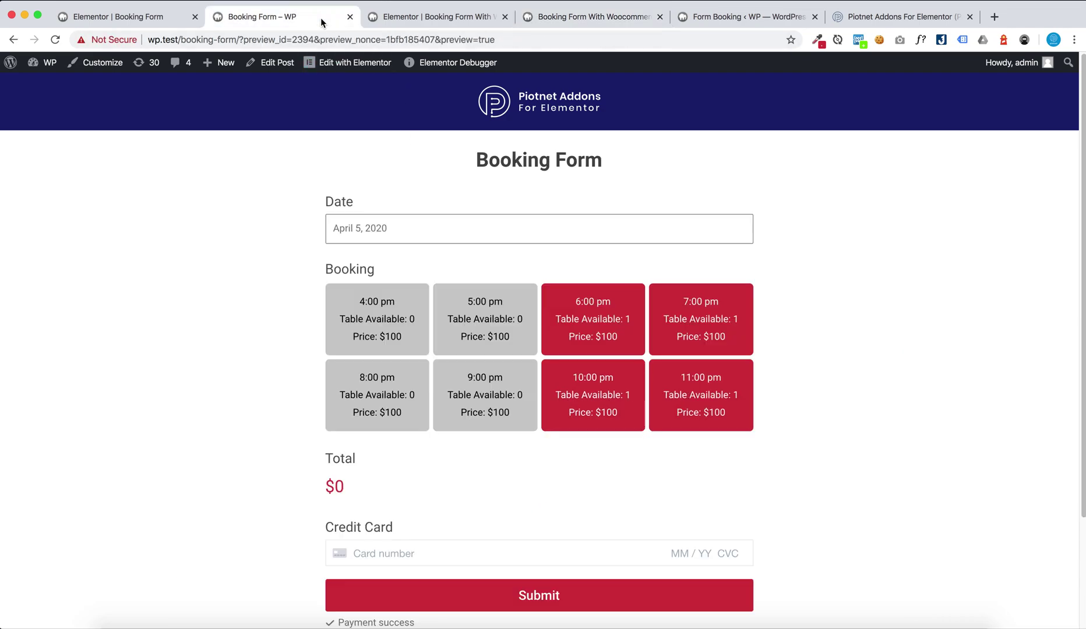
{"action": "left_click", "coordinate": [140, 21]}
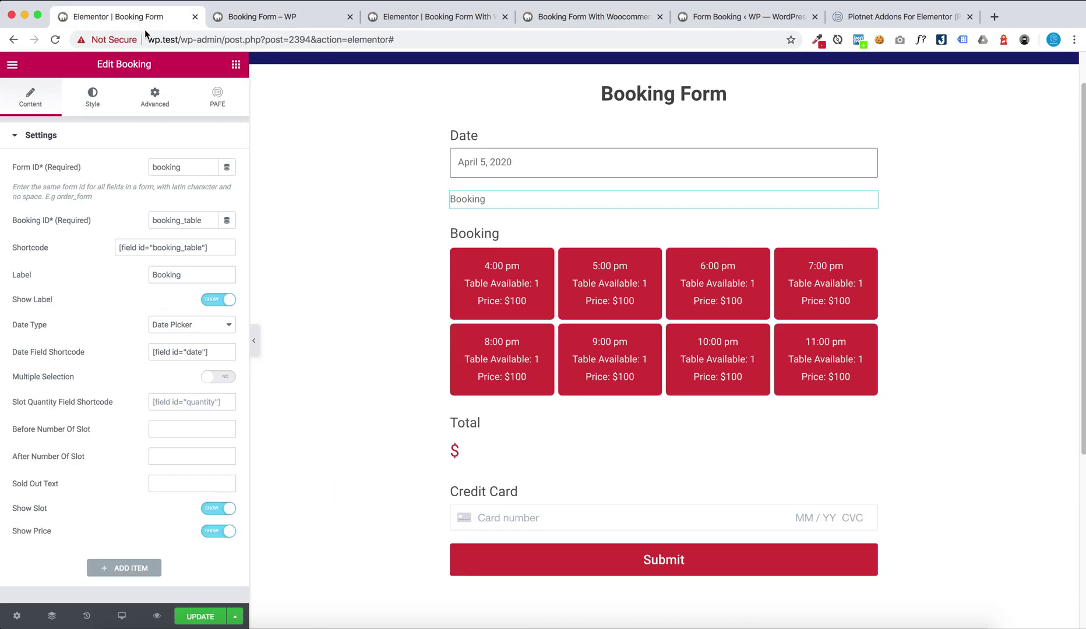
{"action": "left_click", "coordinate": [216, 378]}
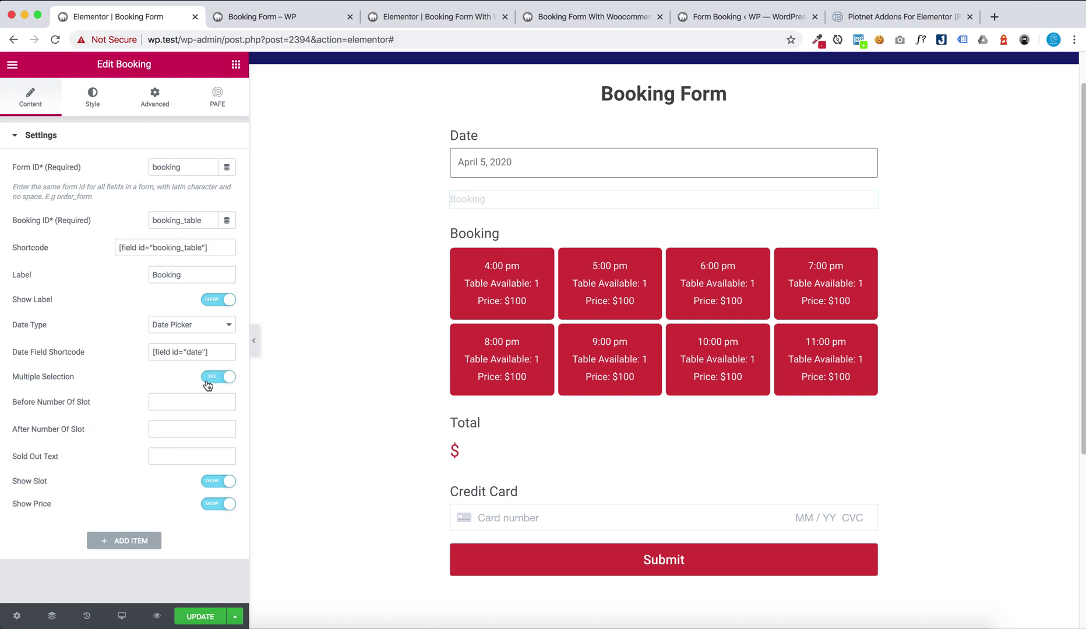
- Set Before Number Of Slot to 'Table Available:' and Sold Out Text to 'Sold Out', then add a slot item
{"action": "left_click", "coordinate": [165, 405]}
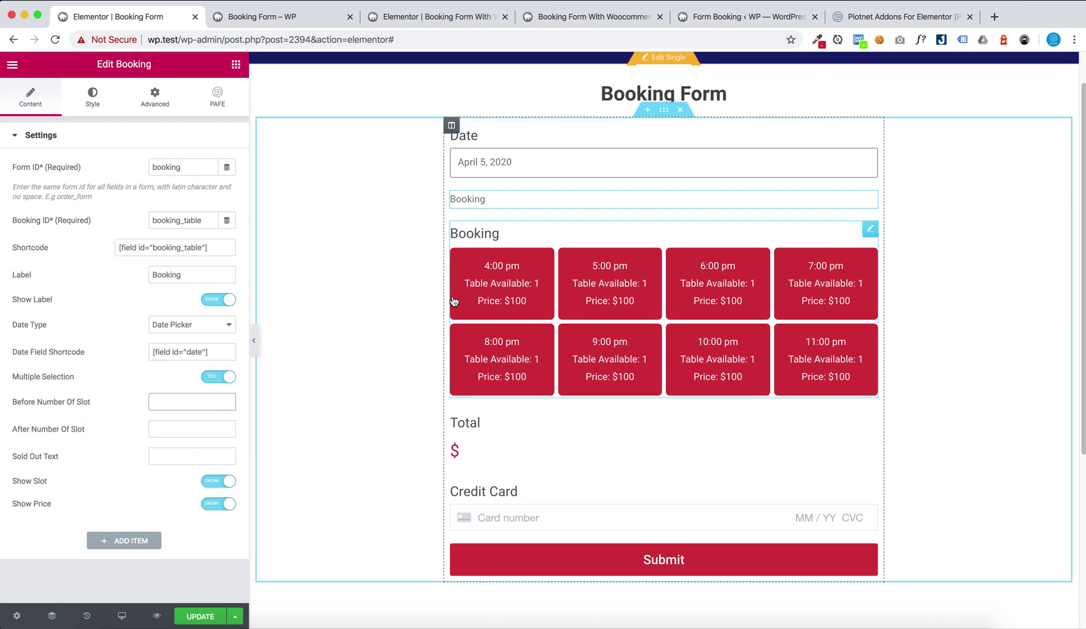
{"action": "type", "text": "Tabl"}
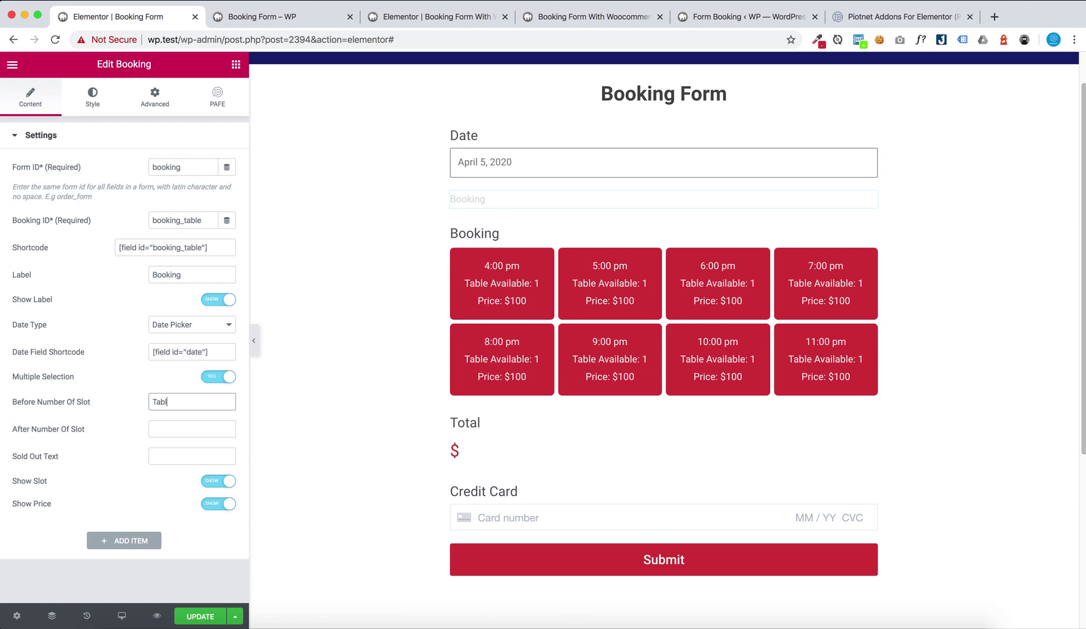
{"action": "type", "text": "e Available:"}
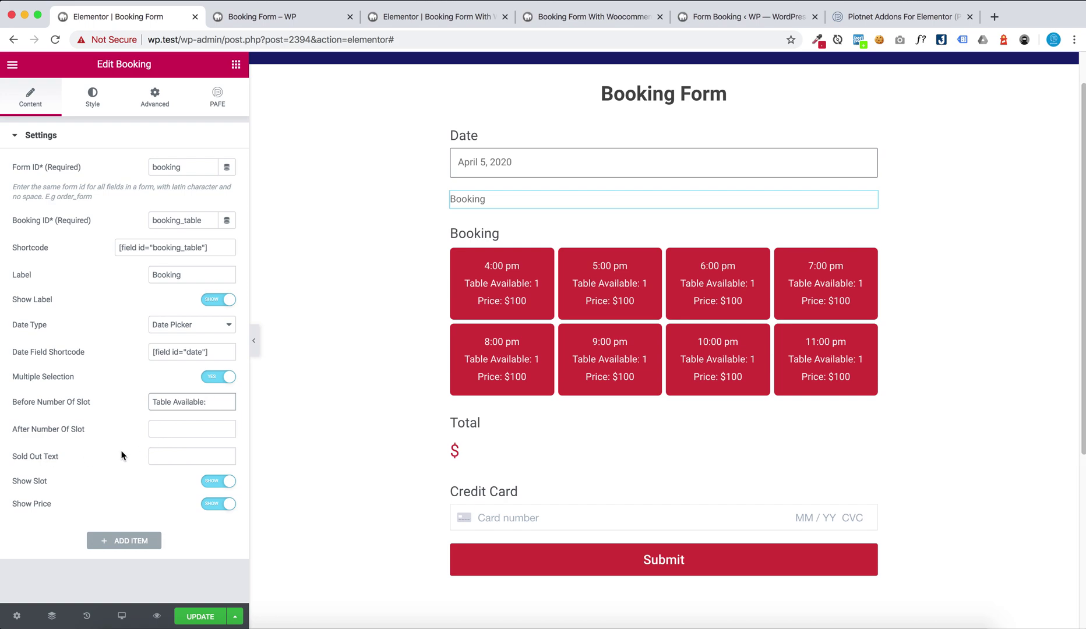
{"action": "left_click", "coordinate": [169, 456]}
{"action": "type", "text": "Sold Out"}
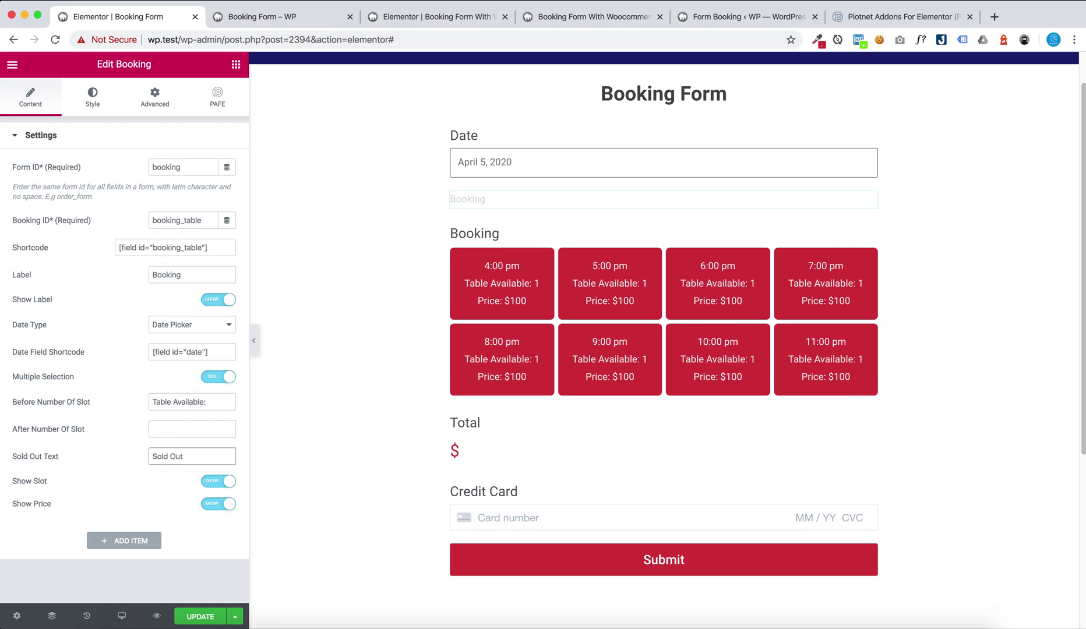
{"action": "left_click", "coordinate": [179, 433]}
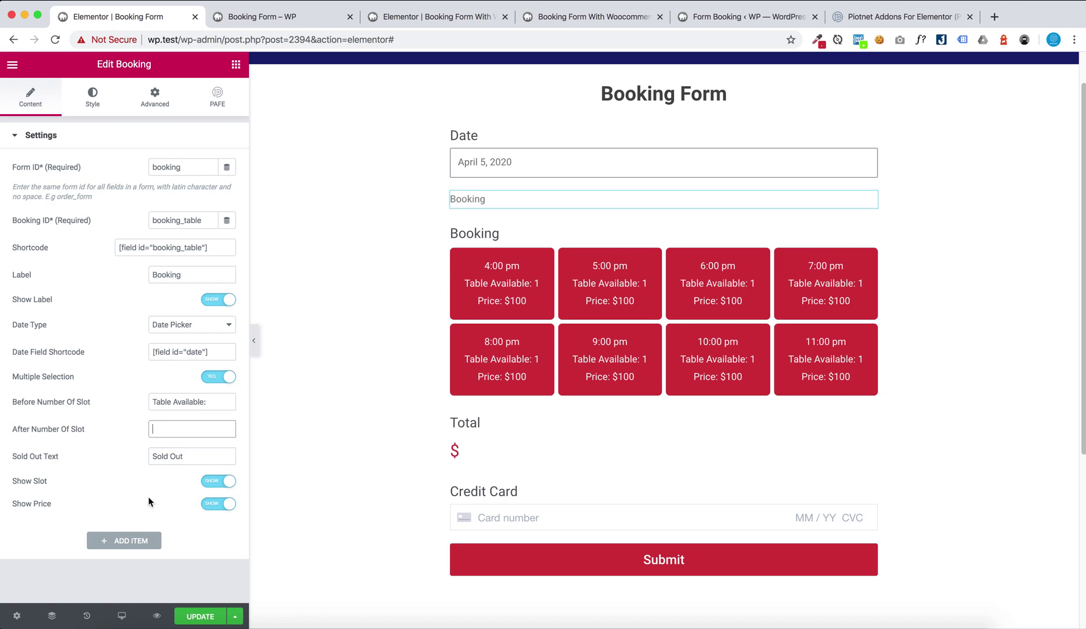
{"action": "left_click", "coordinate": [143, 542]}
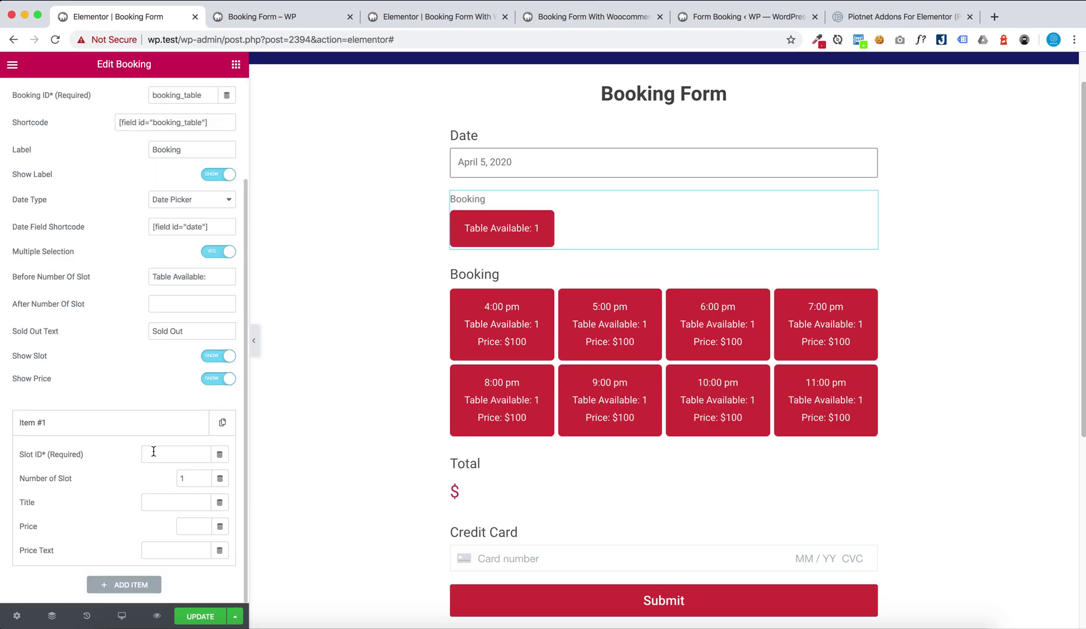
- Give the first slot ID and title 4:00 pm with 3 tables
{"action": "left_click", "coordinate": [153, 452]}
{"action": "type", "text": "4:0"}
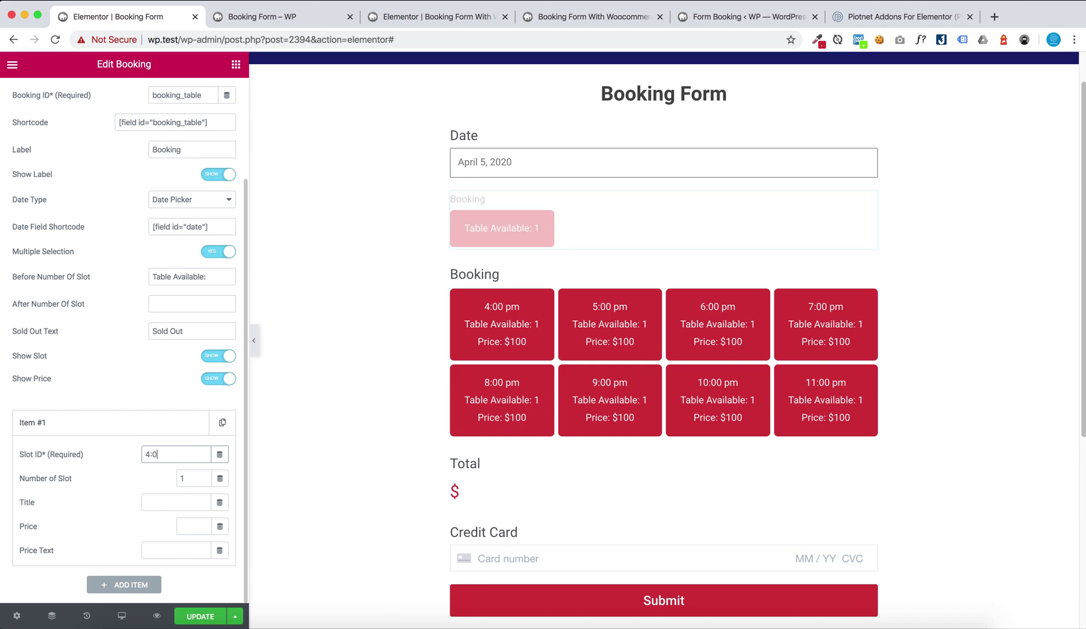
{"action": "type", "text": "0 pm"}
{"action": "triple_click", "coordinate": [151, 460]}
{"action": "key", "text": "ctrl+c"}
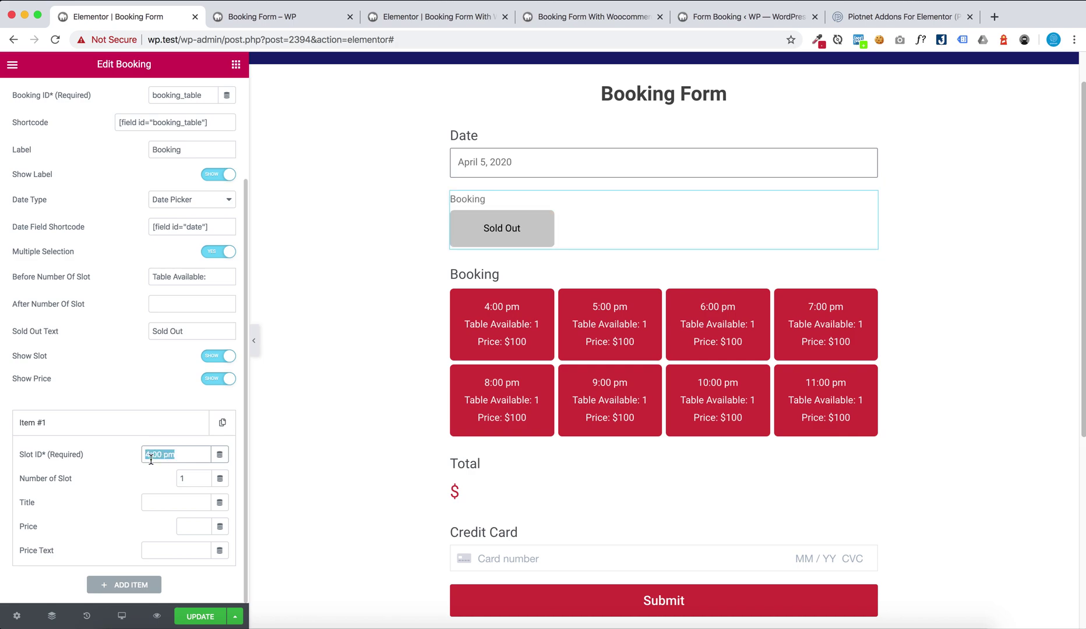
{"action": "left_click", "coordinate": [150, 504]}
{"action": "key", "text": "ctrl+v"}
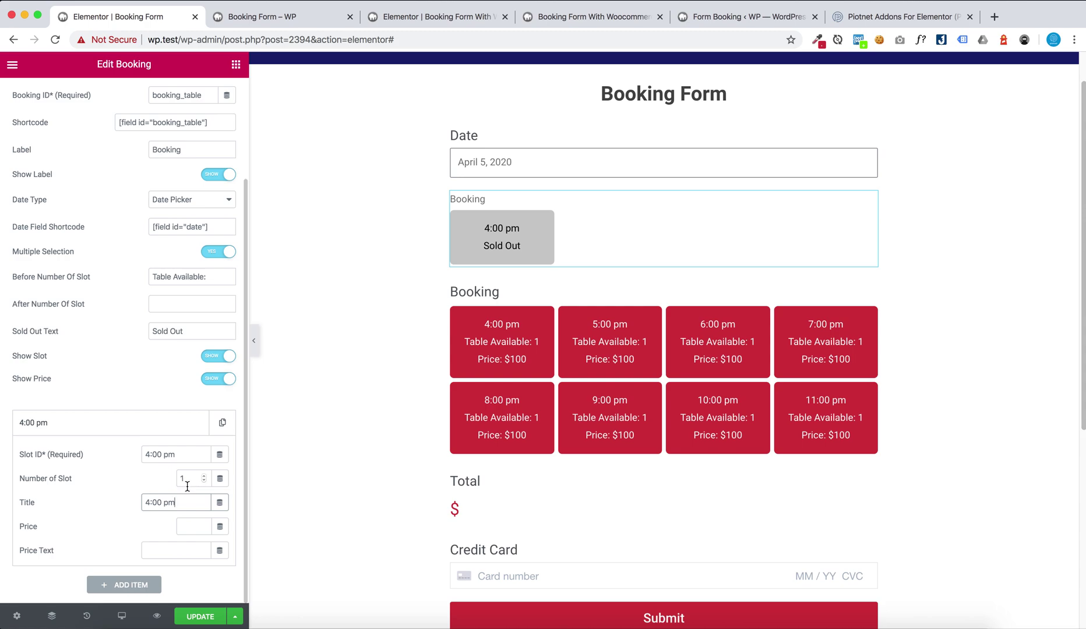
{"action": "left_click", "coordinate": [185, 481]}
{"action": "left_click", "coordinate": [205, 477]}
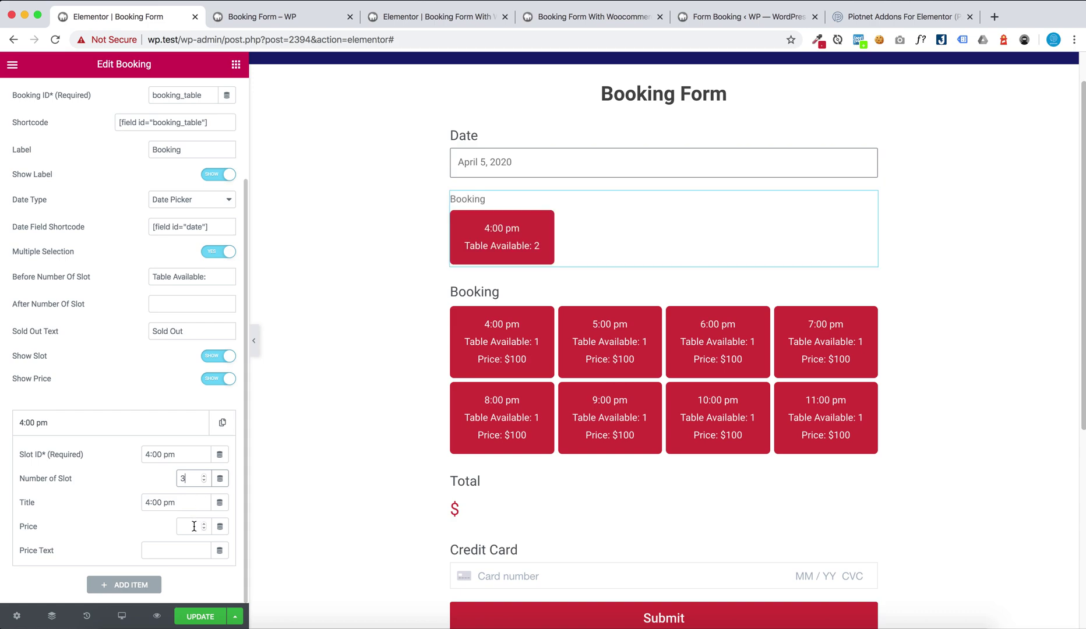
- Set the slot's price to 100 and price text to $100, keeping slot and price lines shown
{"action": "left_click", "coordinate": [194, 526]}
{"action": "type", "text": "100"}
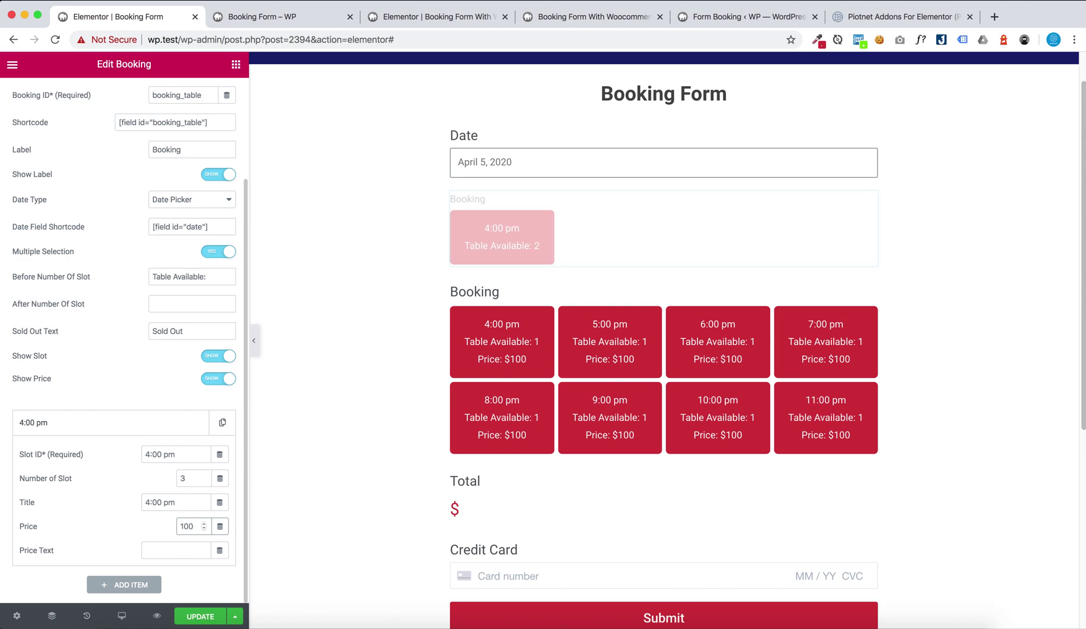
{"action": "left_click", "coordinate": [177, 549]}
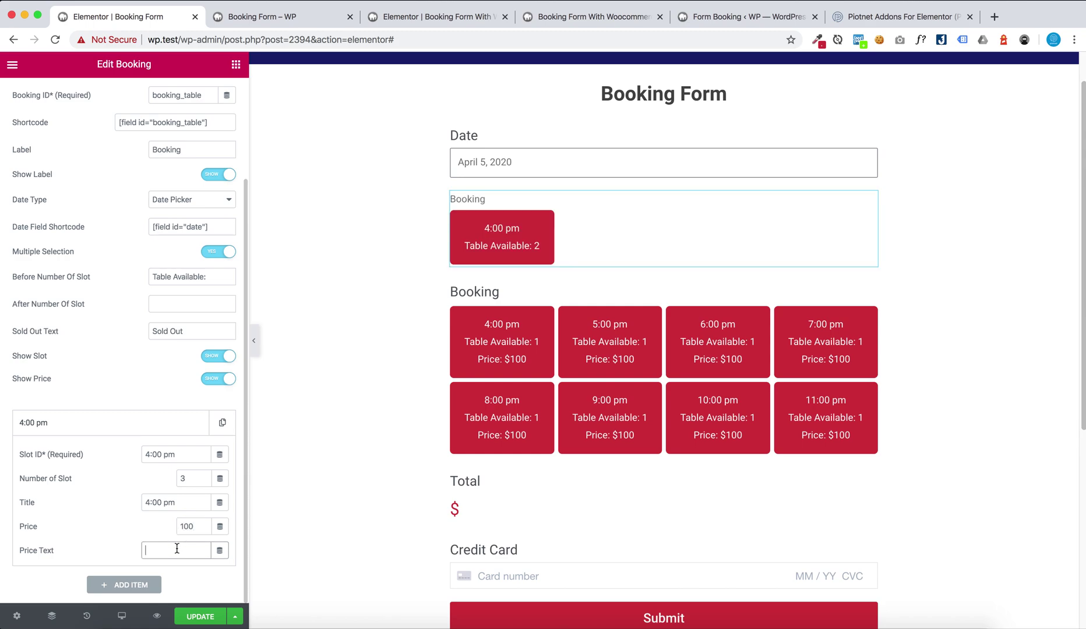
{"action": "type", "text": "$100"}
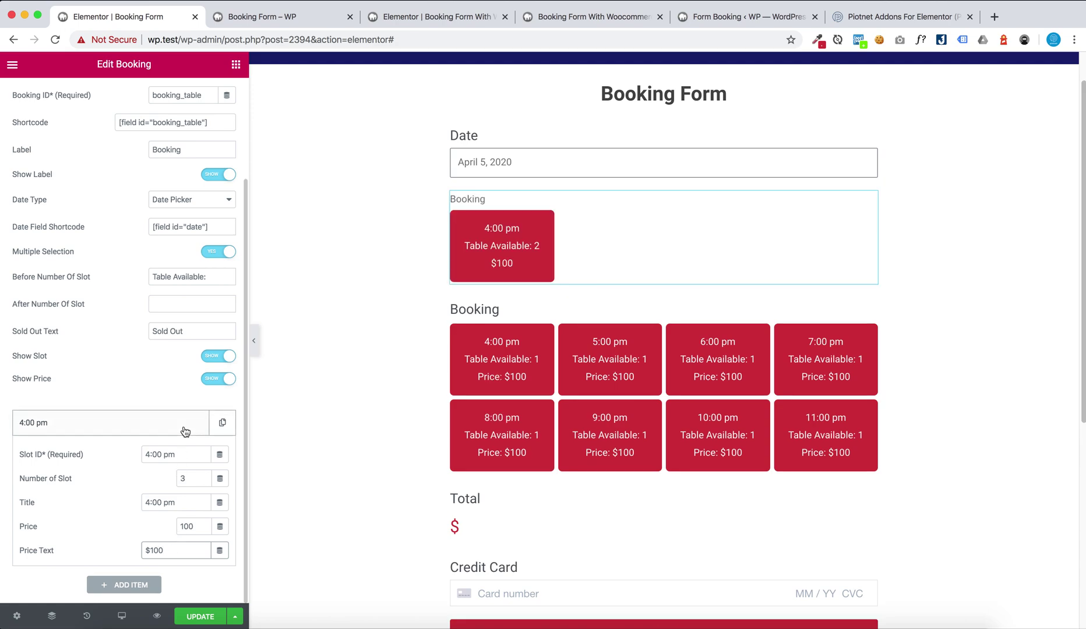
{"action": "left_click", "coordinate": [209, 382]}
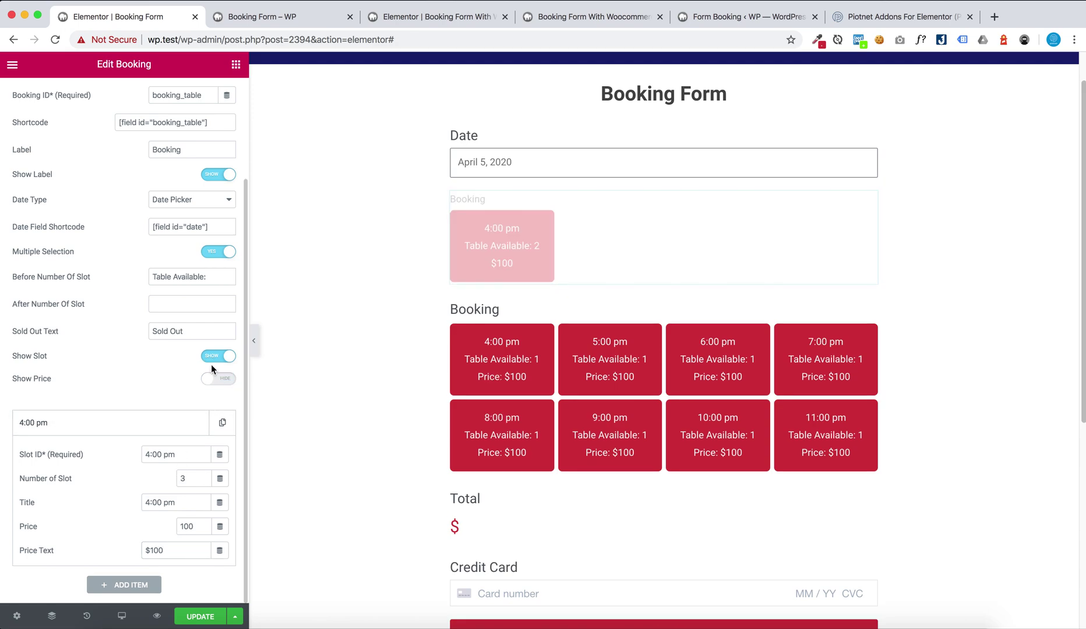
{"action": "left_click", "coordinate": [213, 361]}
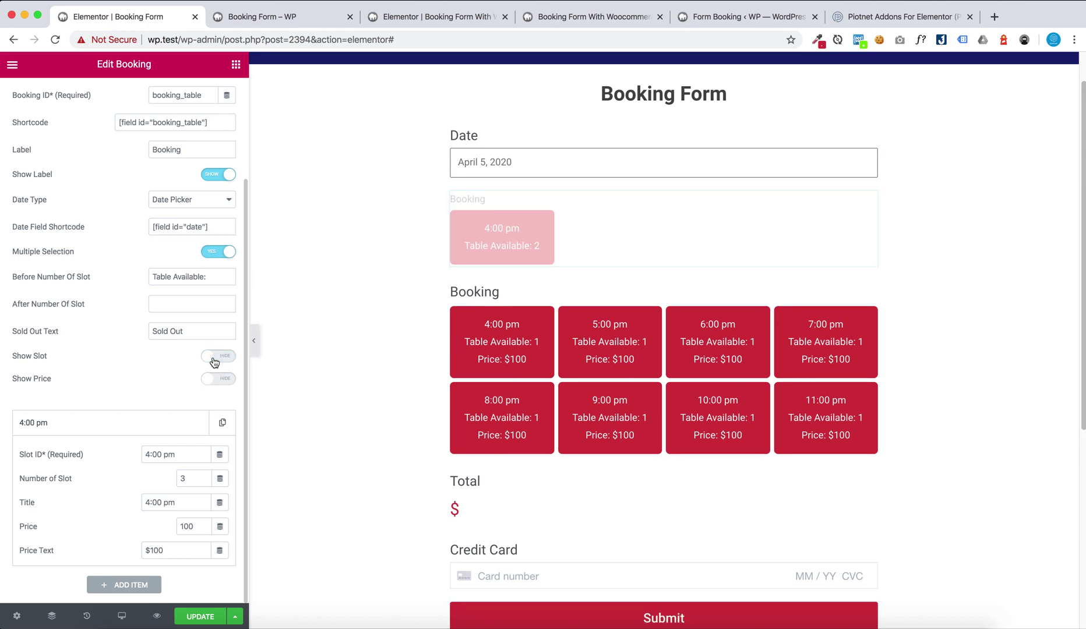
{"action": "left_click", "coordinate": [217, 357]}
{"action": "left_click", "coordinate": [215, 380]}
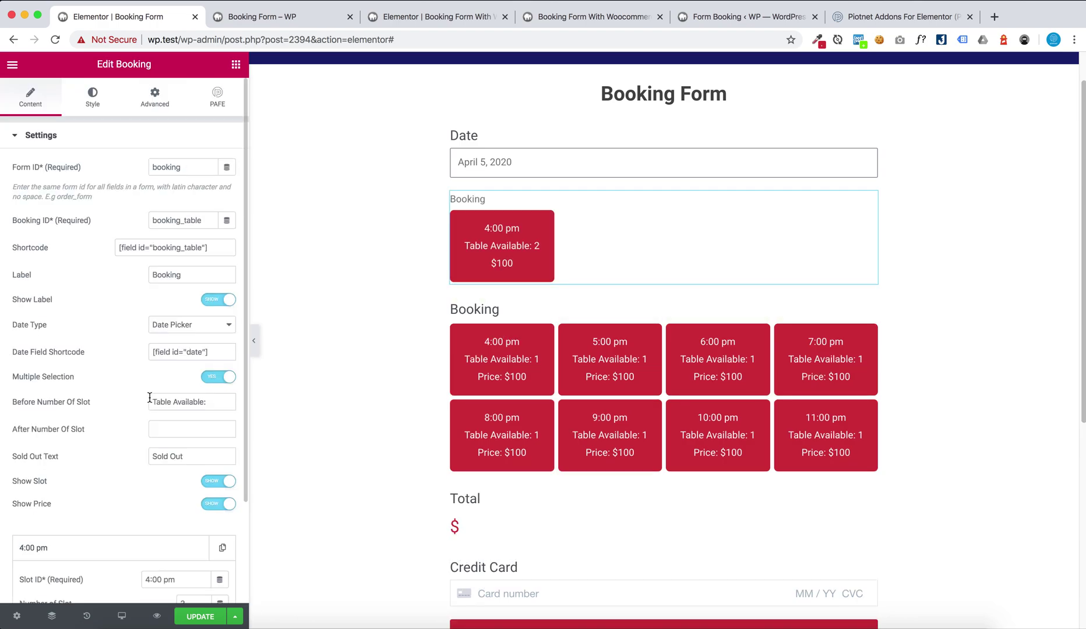
- Duplicate the 4:00 pm slot and rename the copy's ID and title to 5:00 pm
{"action": "left_click", "coordinate": [222, 422]}
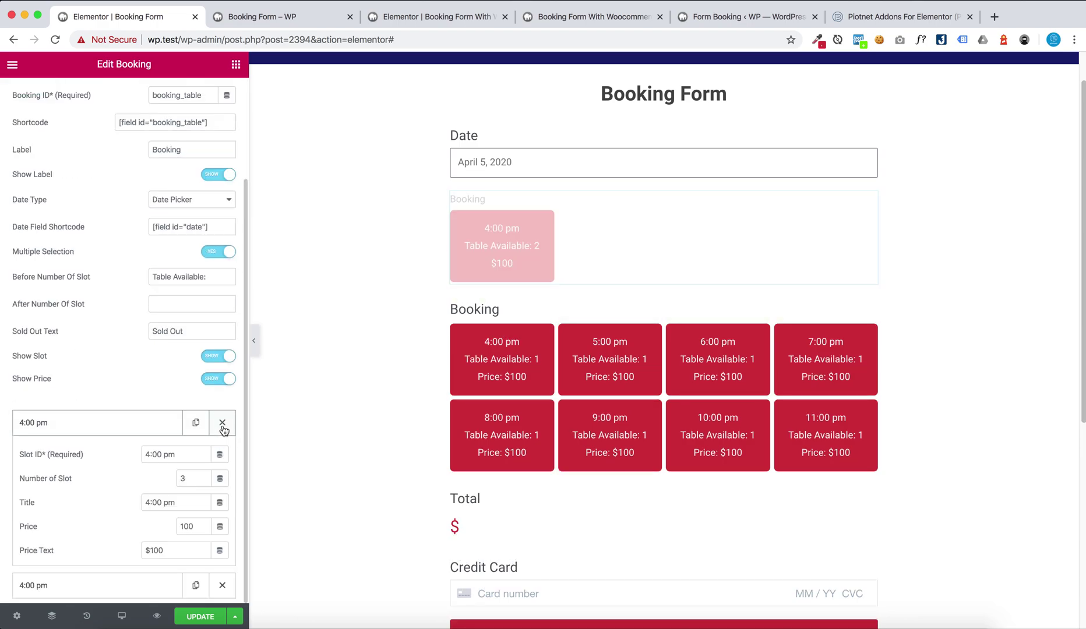
{"action": "scroll", "coordinate": [174, 425], "scroll_direction": "down", "scroll_amount": 1}
{"action": "left_click", "coordinate": [145, 551]}
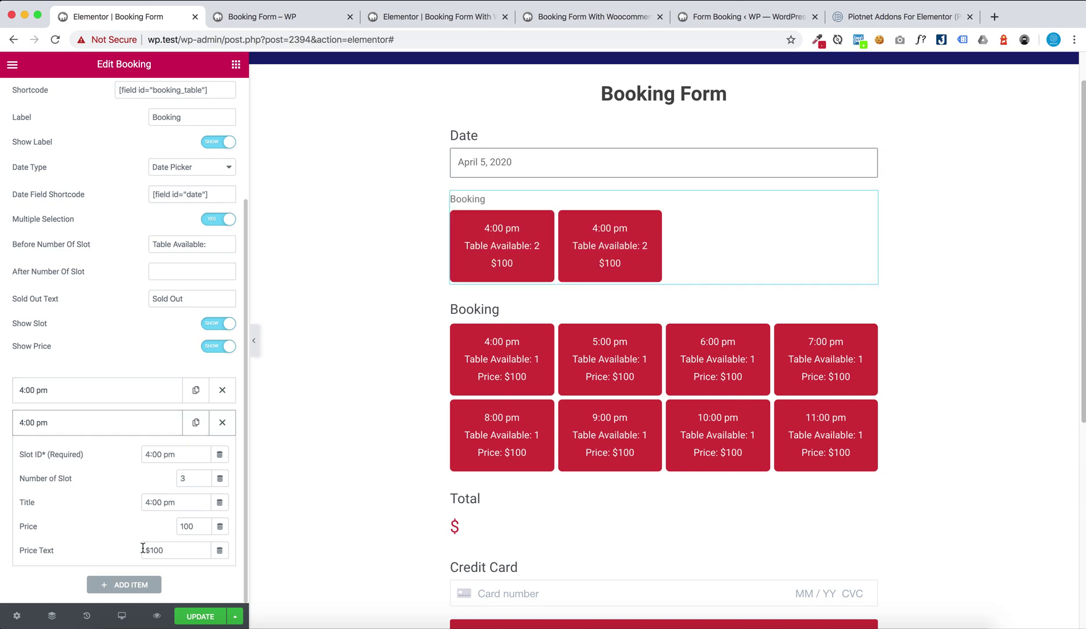
{"action": "double_click", "coordinate": [150, 454]}
{"action": "type", "text": "5"}
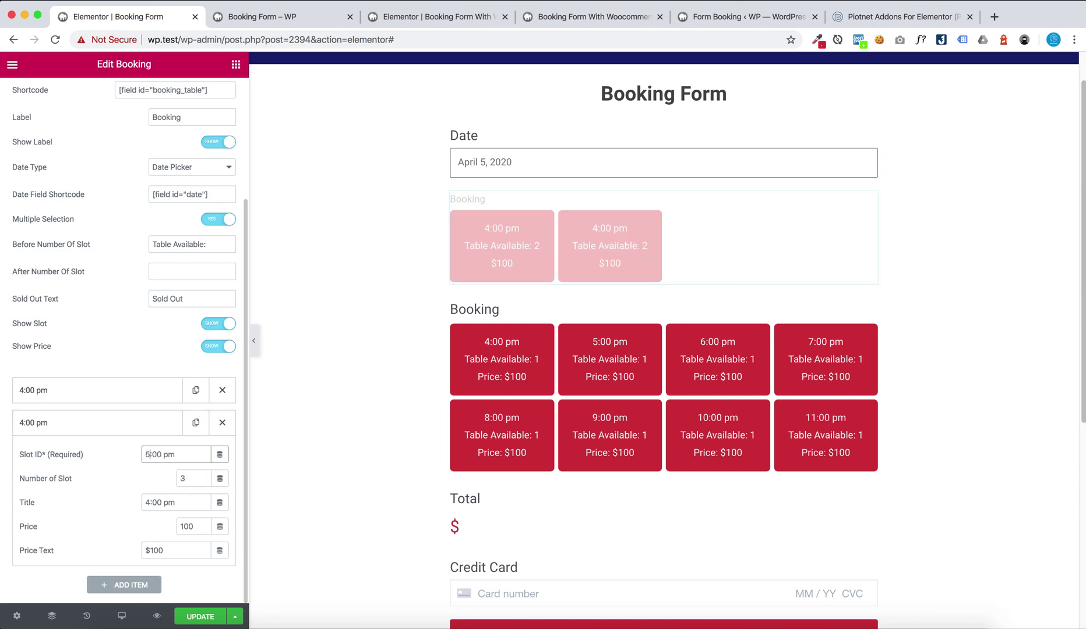
{"action": "double_click", "coordinate": [149, 503]}
{"action": "type", "text": "5"}
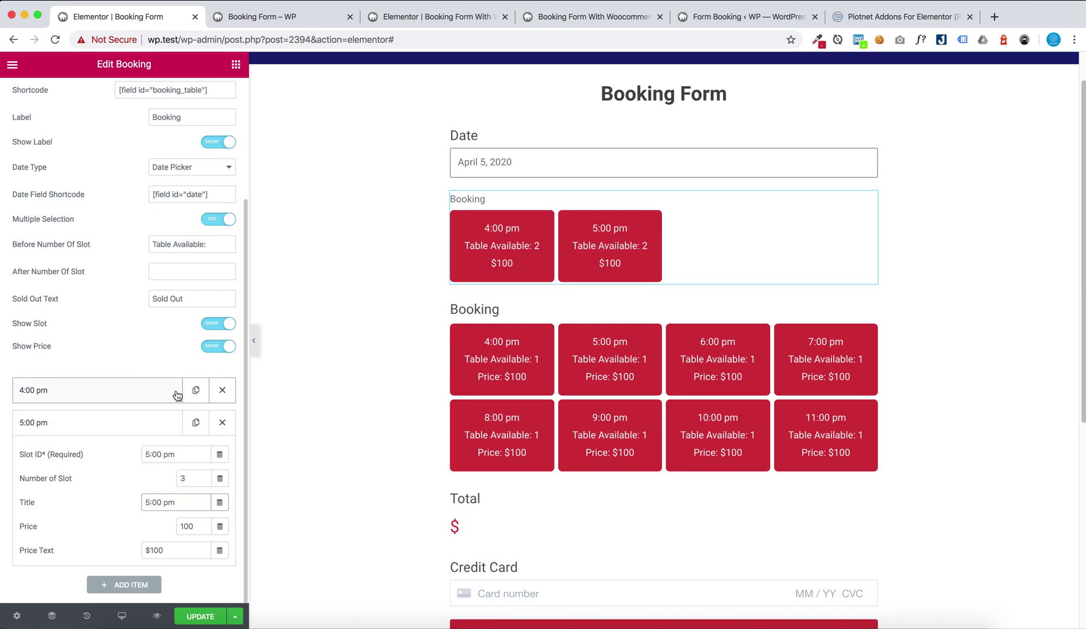
- Change the copied slot's ID and title to 10:00 pm
{"action": "scroll", "coordinate": [178, 396], "scroll_direction": "up", "scroll_amount": 1}
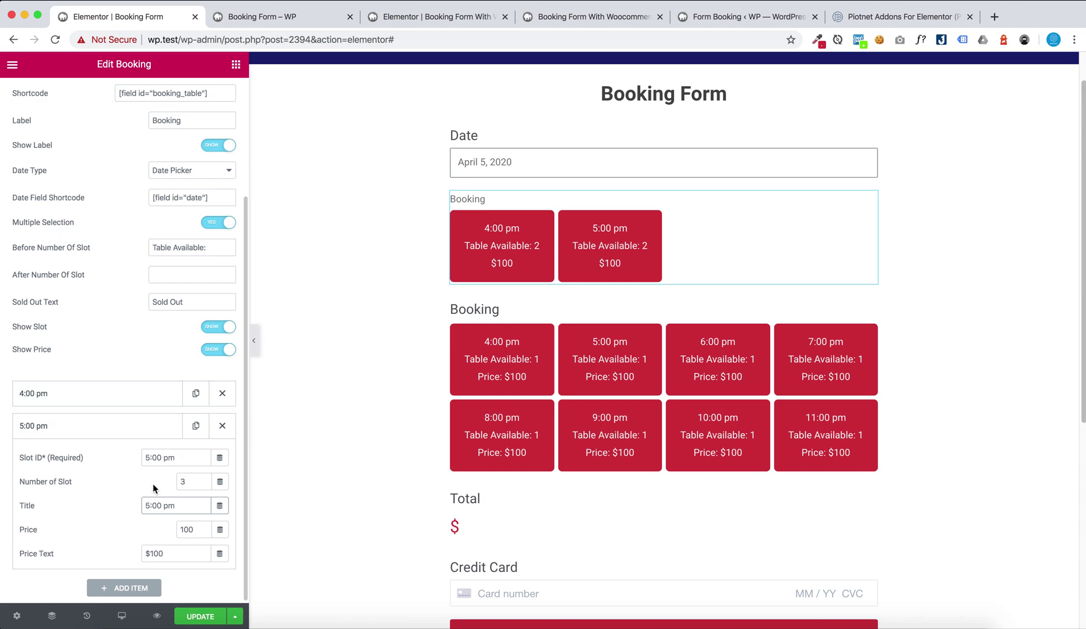
{"action": "left_click", "coordinate": [151, 396]}
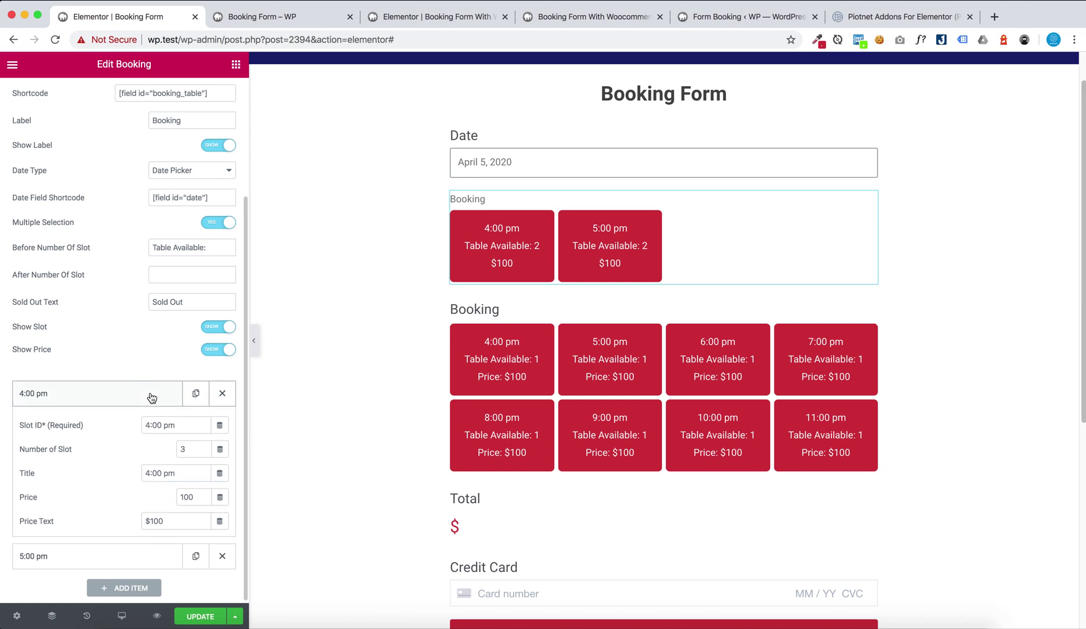
{"action": "scroll", "coordinate": [153, 389], "scroll_direction": "up", "scroll_amount": 1}
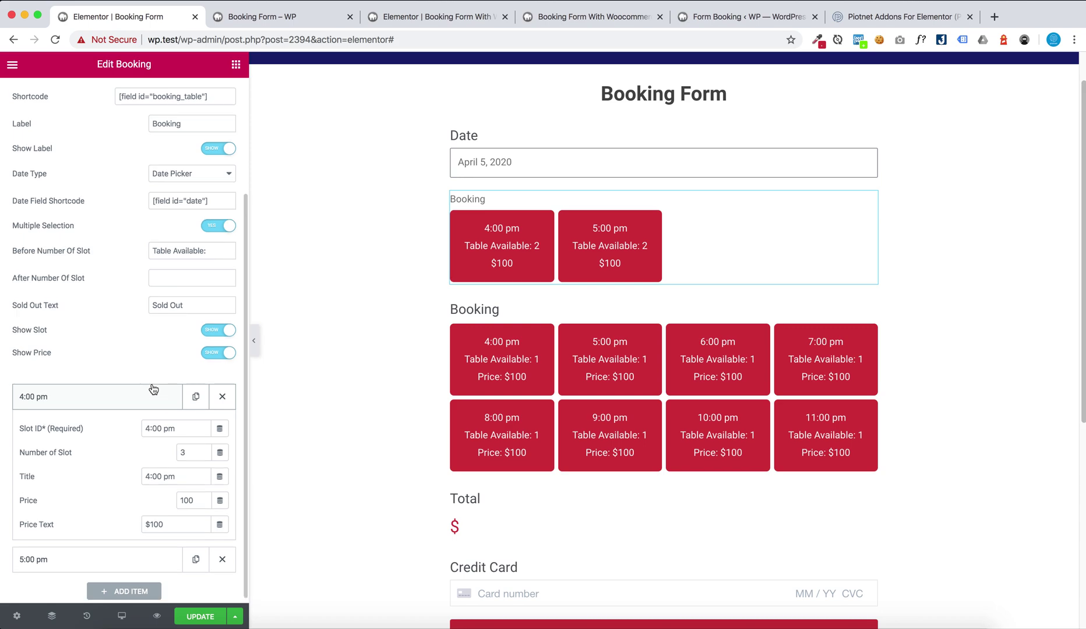
{"action": "scroll", "coordinate": [153, 389], "scroll_direction": "down", "scroll_amount": 1}
{"action": "left_click", "coordinate": [140, 552]}
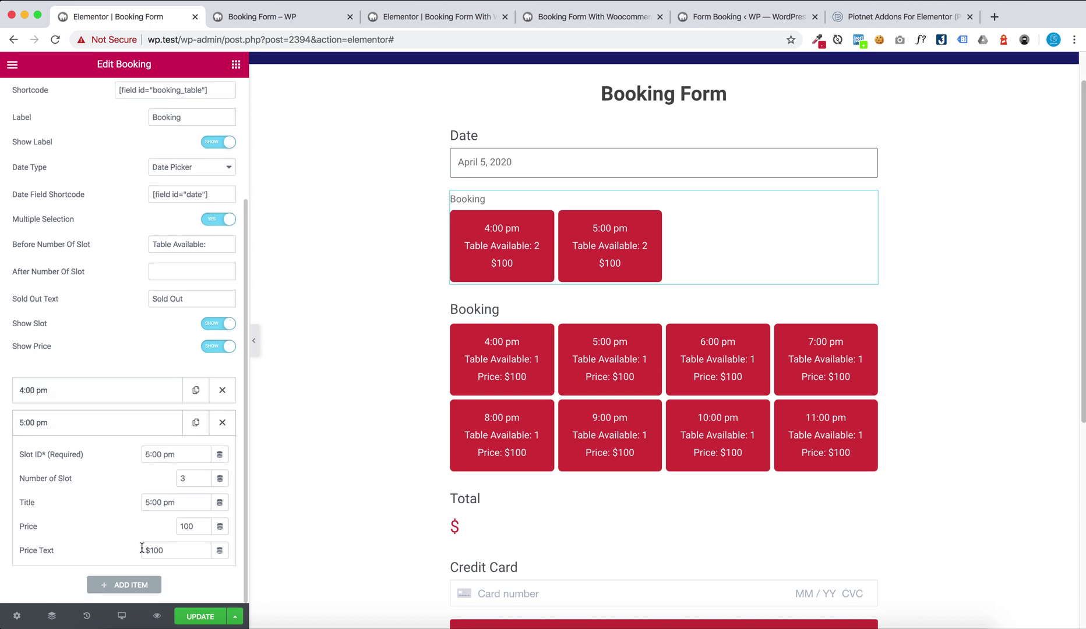
{"action": "left_click_drag", "start_coordinate": [150, 453], "coordinate": [143, 455]}
{"action": "type", "text": "9"}
{"action": "left_click_drag", "start_coordinate": [151, 502], "coordinate": [142, 503]}
{"action": "left_click_drag", "start_coordinate": [150, 454], "coordinate": [143, 455]}
{"action": "type", "text": "10"}
{"action": "left_click_drag", "start_coordinate": [150, 502], "coordinate": [142, 503]}
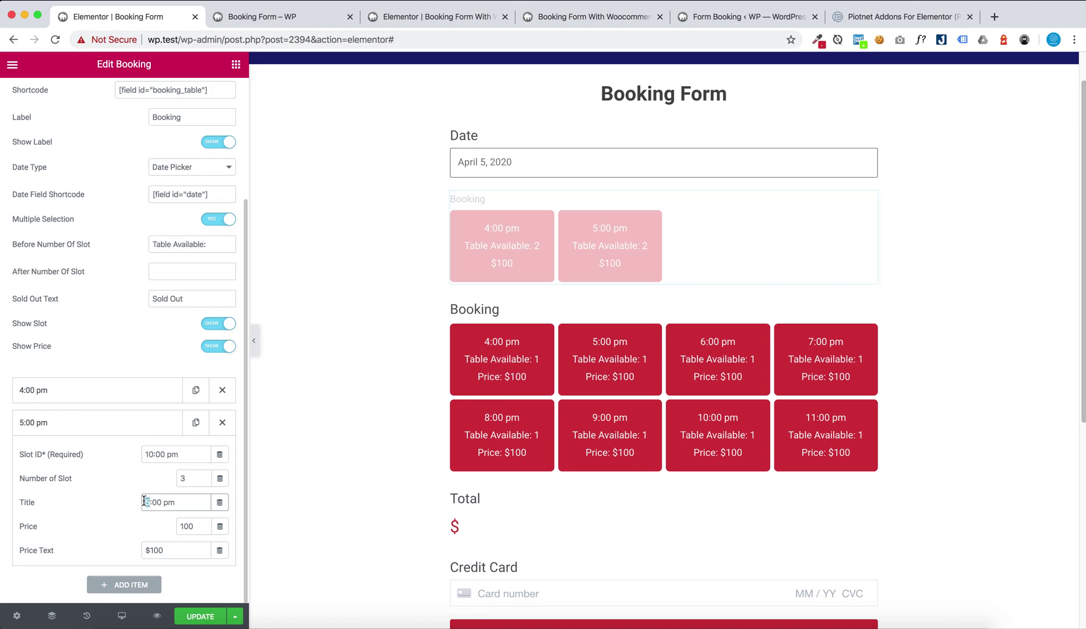
{"action": "type", "text": "10"}
{"action": "scroll", "coordinate": [163, 435], "scroll_direction": "up", "scroll_amount": 5}
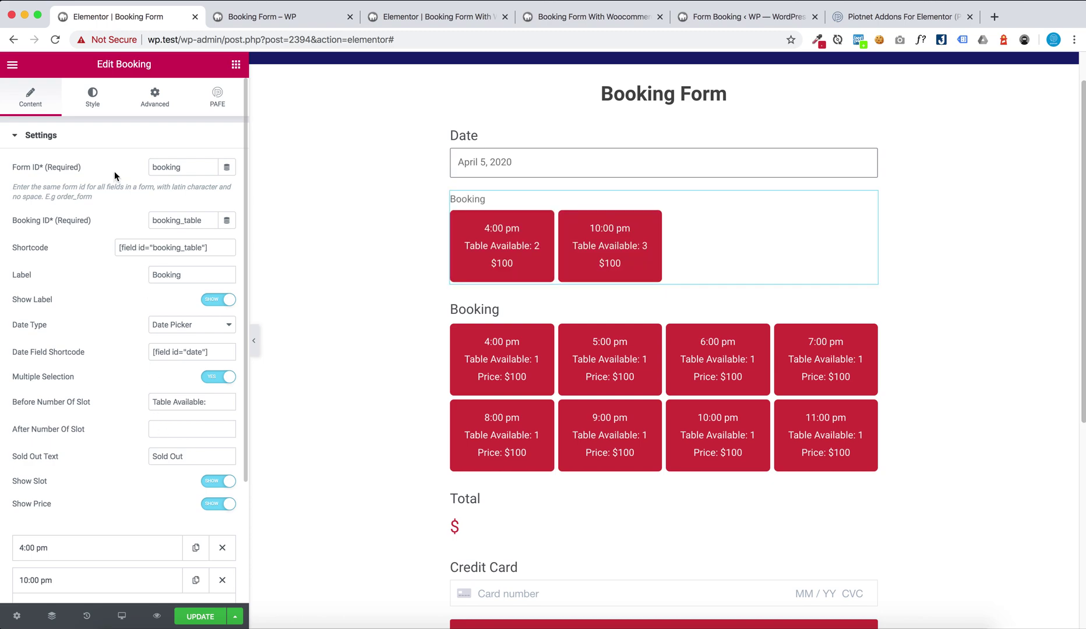
- Set the booking slot items to width 30 with centered alignment
{"action": "left_click", "coordinate": [100, 112]}
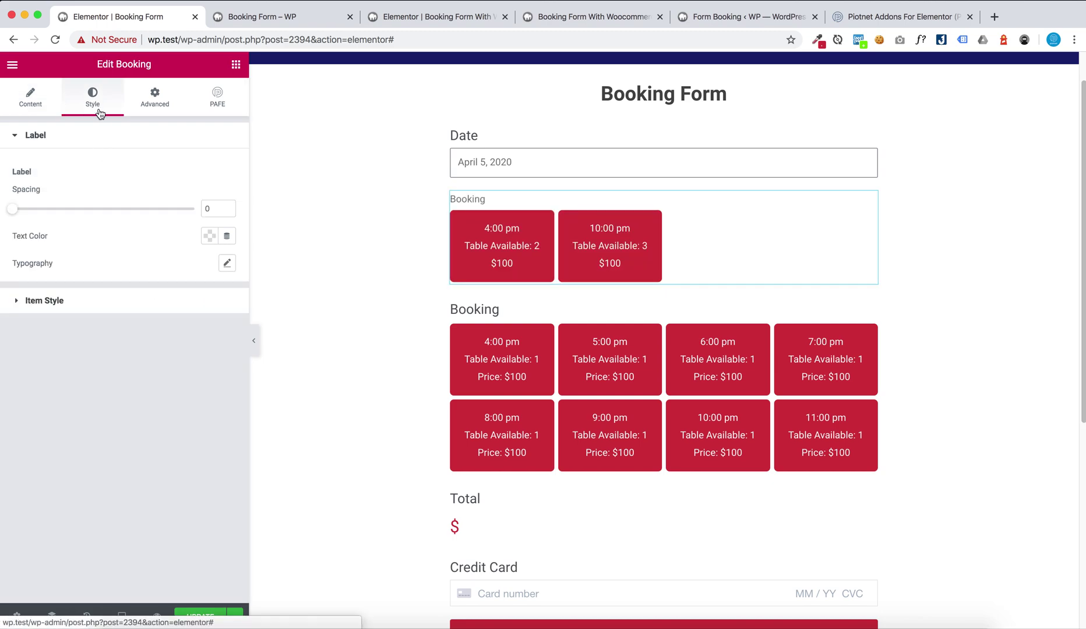
{"action": "left_click", "coordinate": [88, 300]}
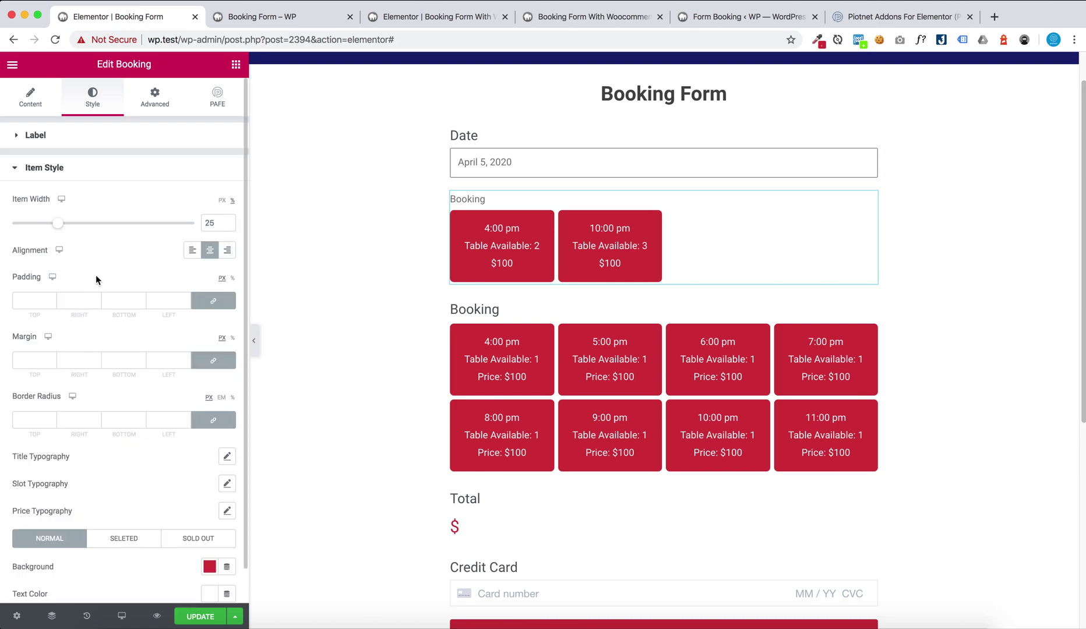
{"action": "mouse_move", "coordinate": [65, 225]}
{"action": "left_mouse_down"}
{"action": "mouse_move", "coordinate": [79, 229]}
{"action": "mouse_move", "coordinate": [69, 229]}
{"action": "left_mouse_up"}
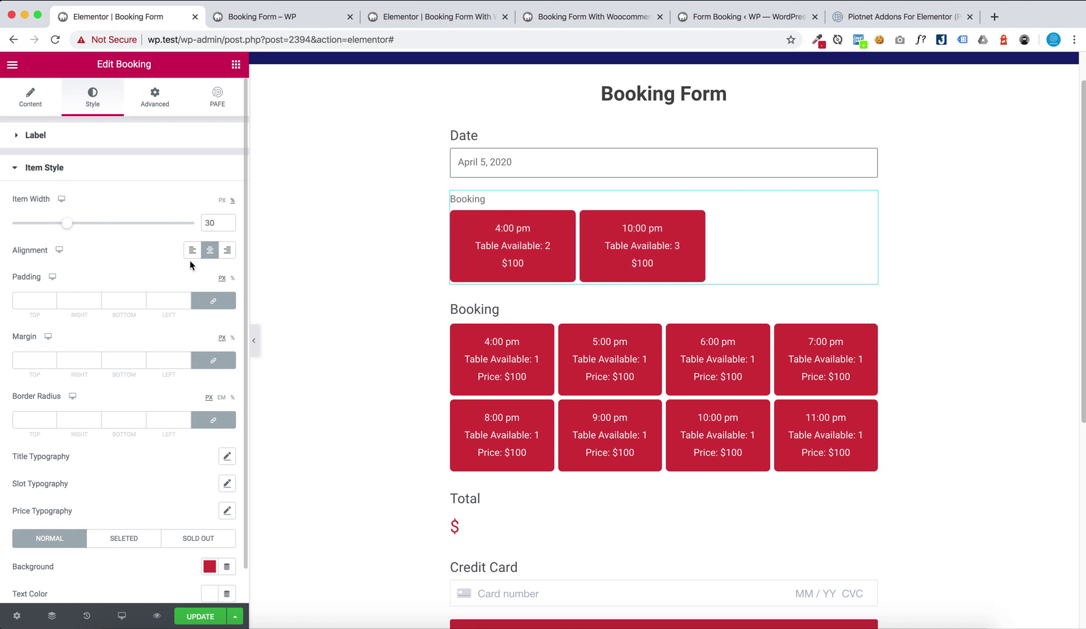
{"action": "left_click", "coordinate": [193, 250]}
{"action": "left_click", "coordinate": [209, 251]}
{"action": "left_click", "coordinate": [227, 251]}
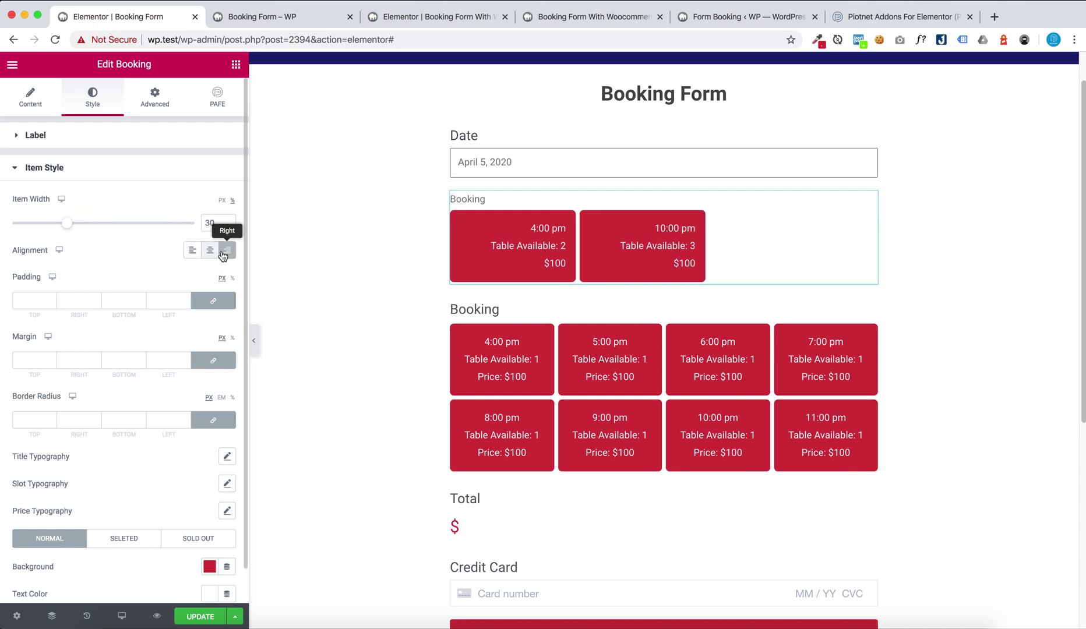
{"action": "left_click", "coordinate": [210, 251]}
- Give the slot items padding 16, margin 7 and border radius 12
{"action": "left_click", "coordinate": [174, 299]}
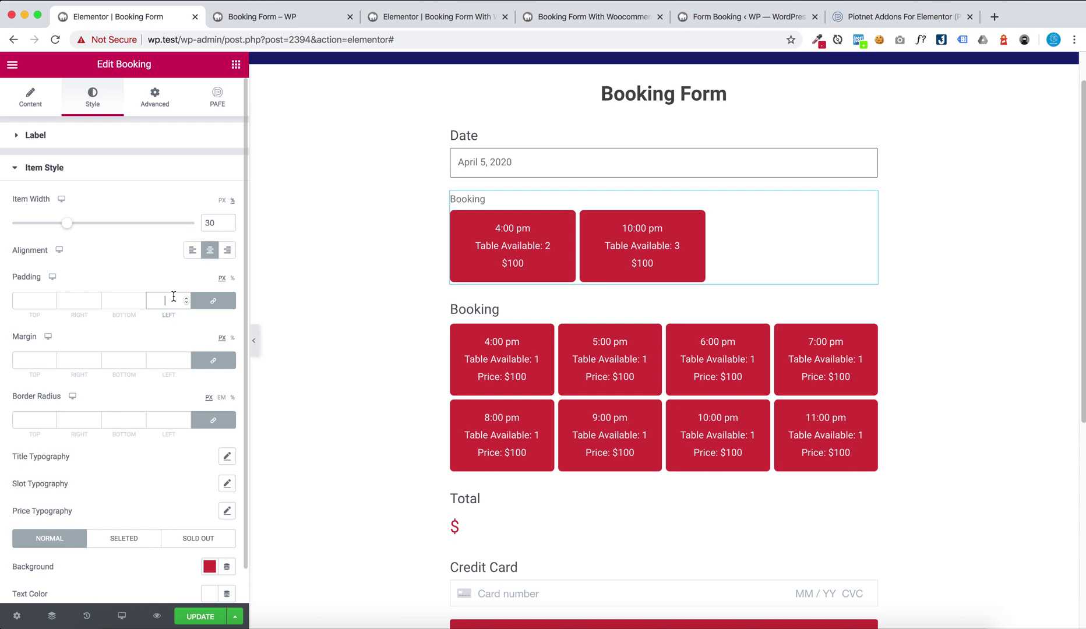
{"action": "left_click_drag", "start_coordinate": [187, 298], "coordinate": [185, 304]}
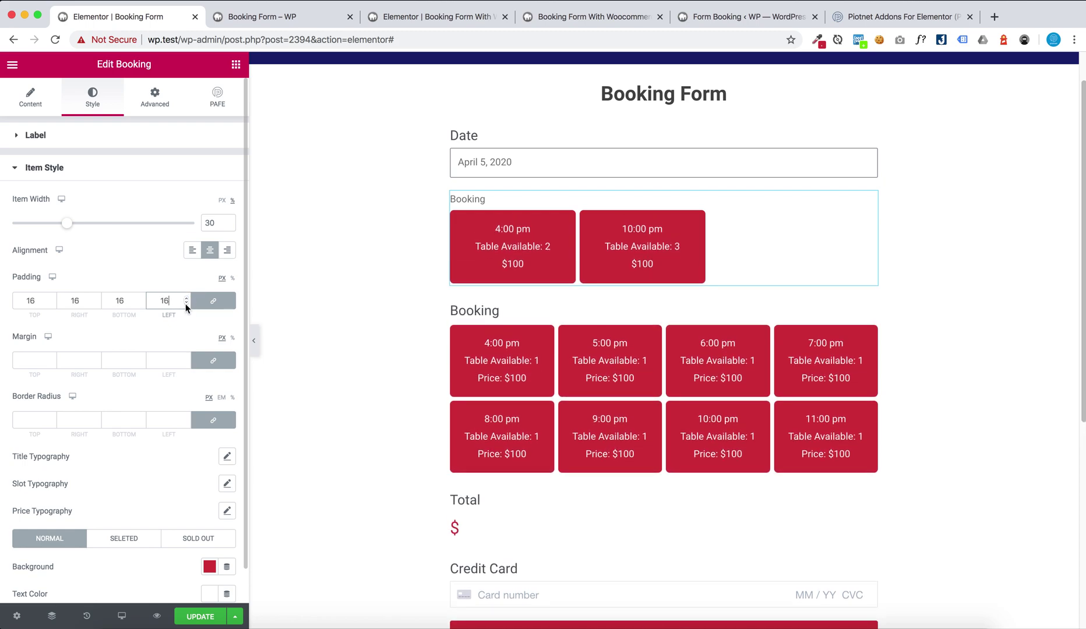
{"action": "left_click", "coordinate": [175, 361]}
{"action": "left_click", "coordinate": [186, 357]}
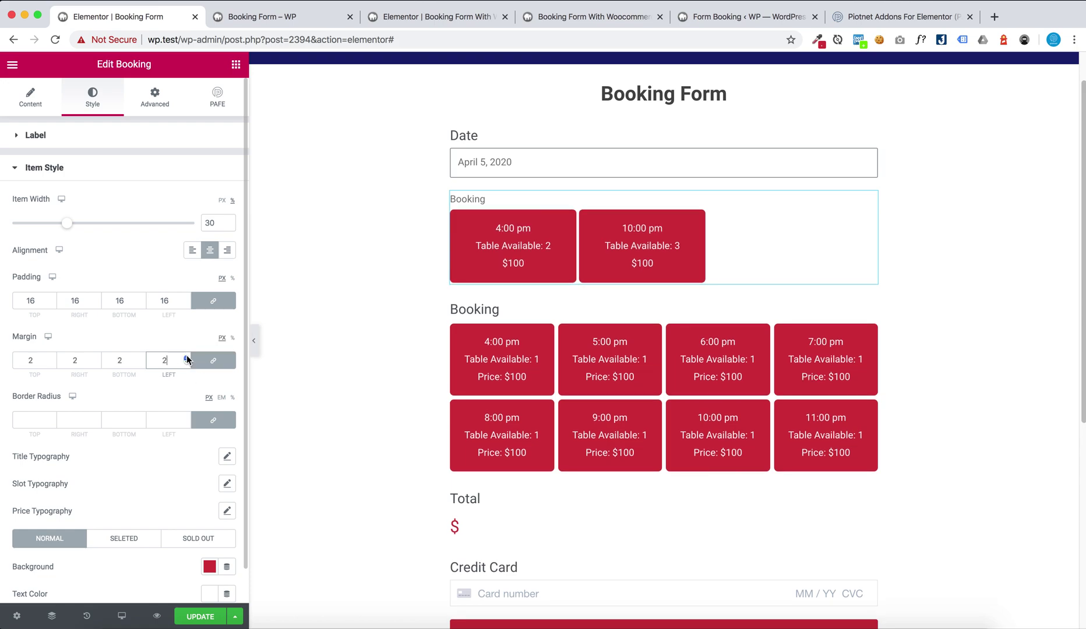
{"action": "left_click_drag", "start_coordinate": [186, 360], "coordinate": [187, 359]}
{"action": "scroll", "coordinate": [158, 395], "scroll_direction": "down", "scroll_amount": 1}
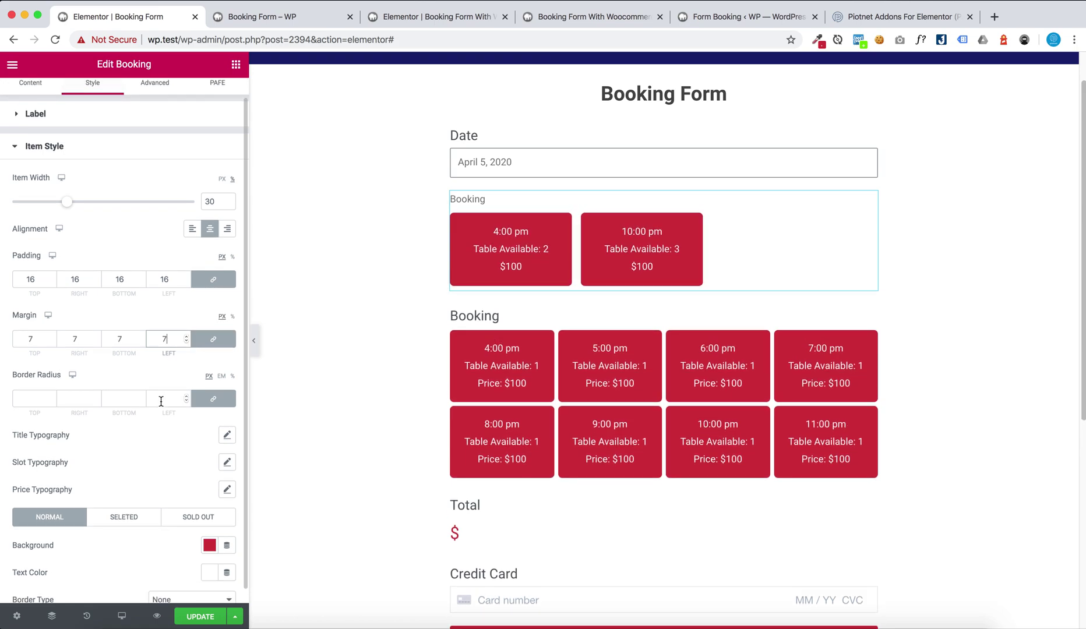
{"action": "left_click", "coordinate": [162, 401]}
{"action": "type", "text": "12"}
{"action": "scroll", "coordinate": [154, 421], "scroll_direction": "down", "scroll_amount": 1}
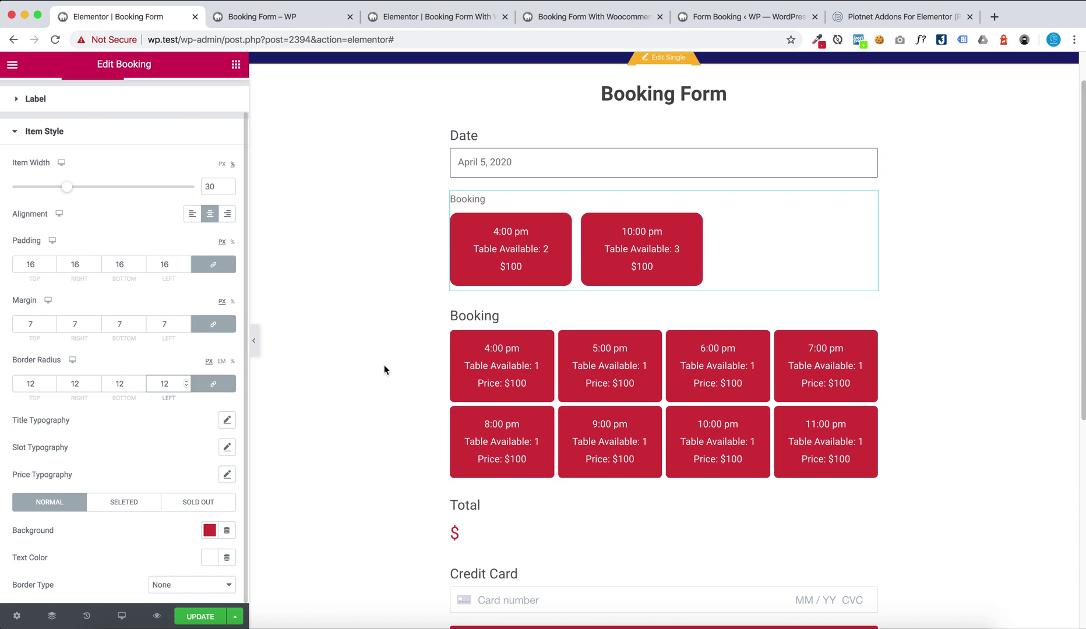
- Pick the 4:00 pm slot in the preview and compare the slot state styles, ending on Normal
{"action": "left_click", "coordinate": [530, 272]}
{"action": "left_click", "coordinate": [125, 504]}
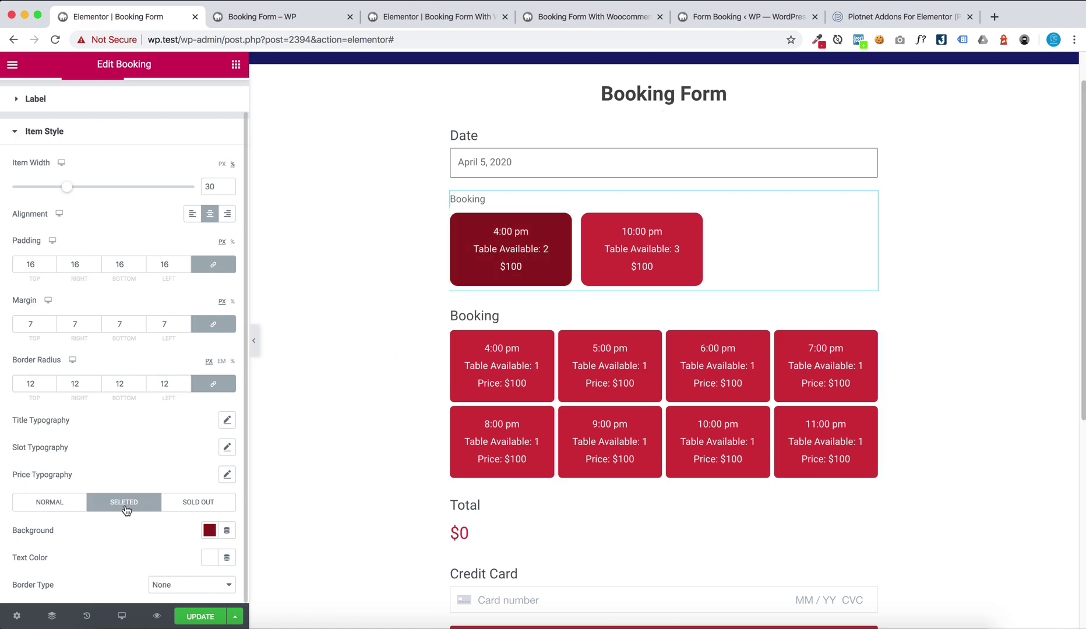
{"action": "left_click", "coordinate": [207, 505]}
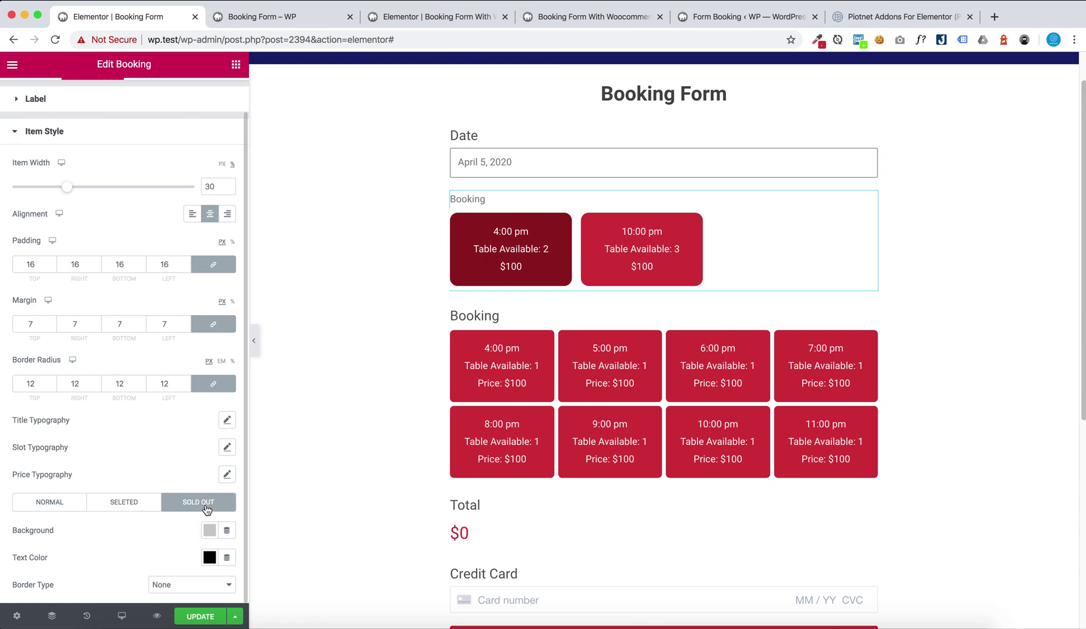
{"action": "left_click", "coordinate": [131, 504]}
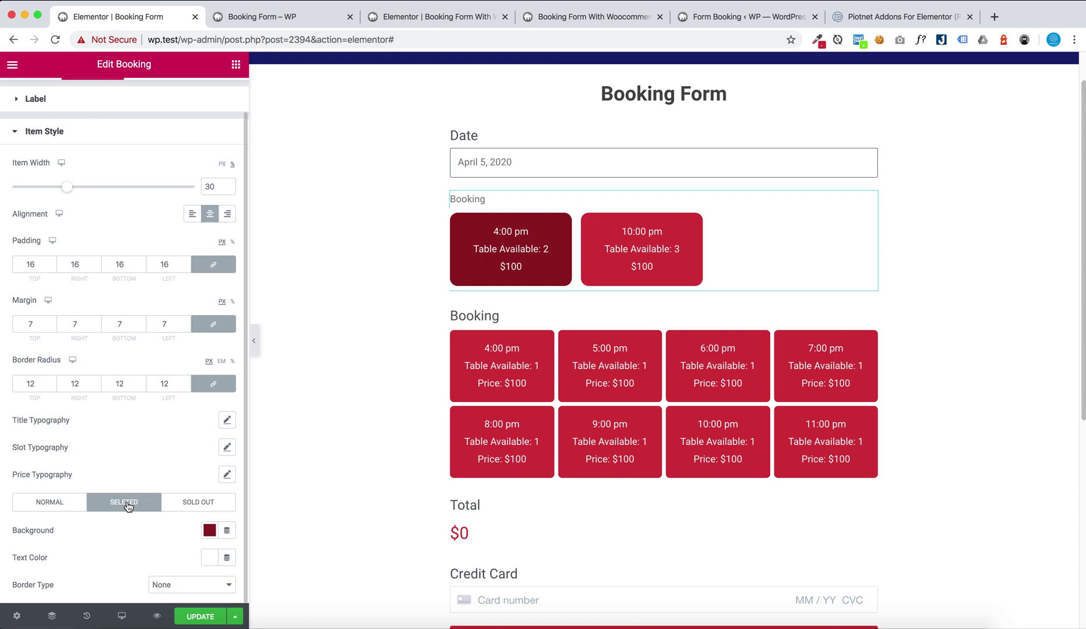
{"action": "left_click", "coordinate": [57, 504]}
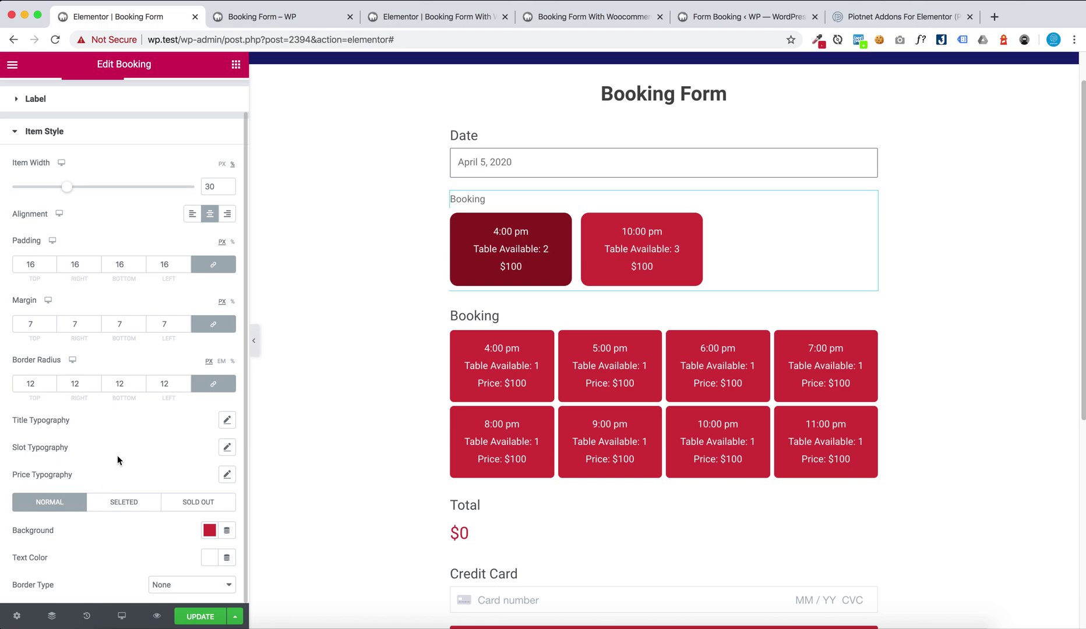
{"action": "scroll", "coordinate": [117, 456], "scroll_direction": "up", "scroll_amount": 2}
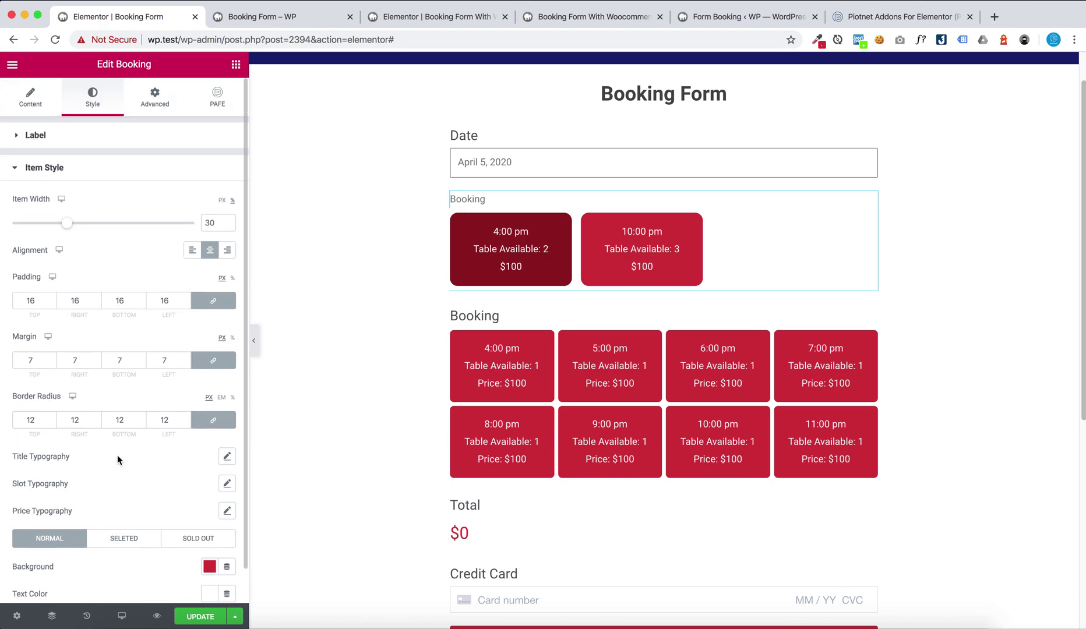
{"action": "left_click", "coordinate": [34, 101]}
- Change the 4:00 pm slot's Number of Slot to 0, then 1, and right-click the top Booking widget
{"action": "scroll", "coordinate": [108, 453], "scroll_direction": "down", "scroll_amount": 1}
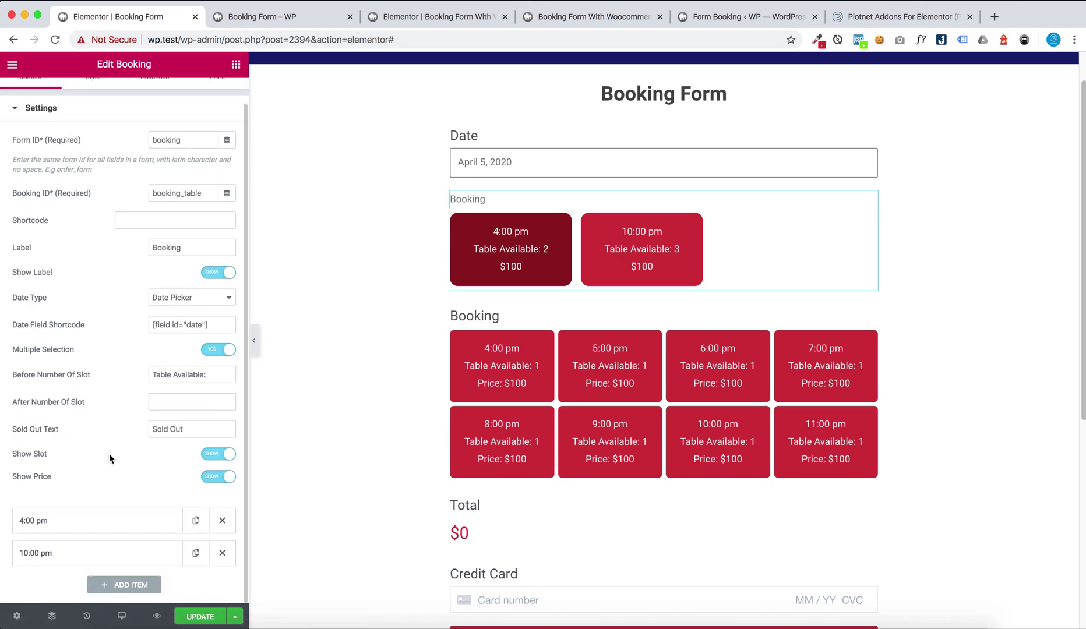
{"action": "left_click", "coordinate": [139, 523]}
{"action": "scroll", "coordinate": [170, 537], "scroll_direction": "down", "scroll_amount": 2}
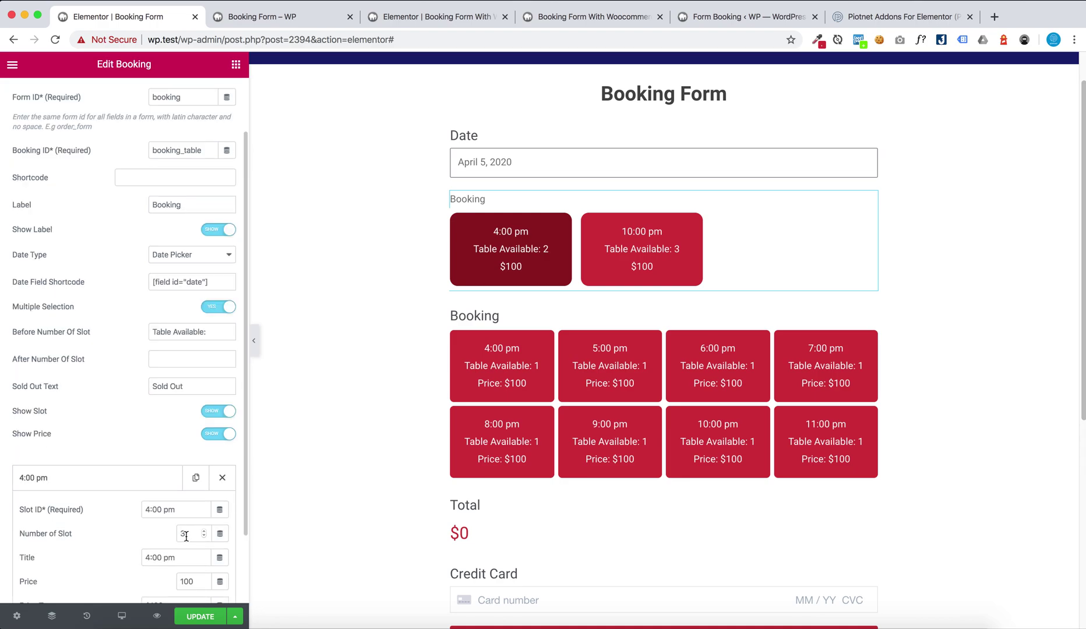
{"action": "double_click", "coordinate": [175, 535]}
{"action": "type", "text": "0"}
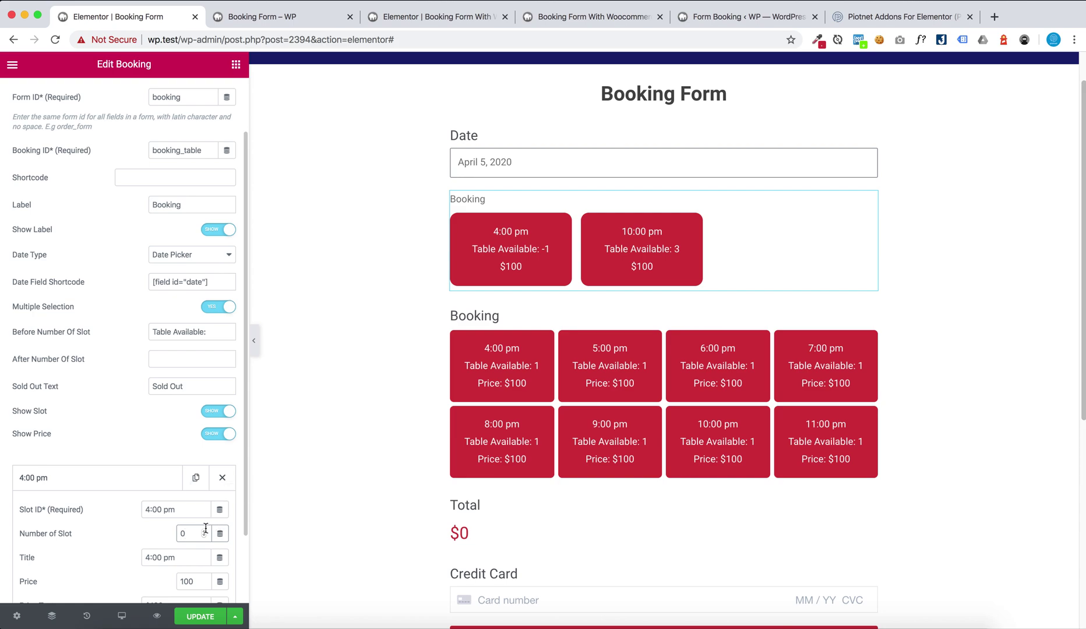
{"action": "left_click", "coordinate": [203, 531]}
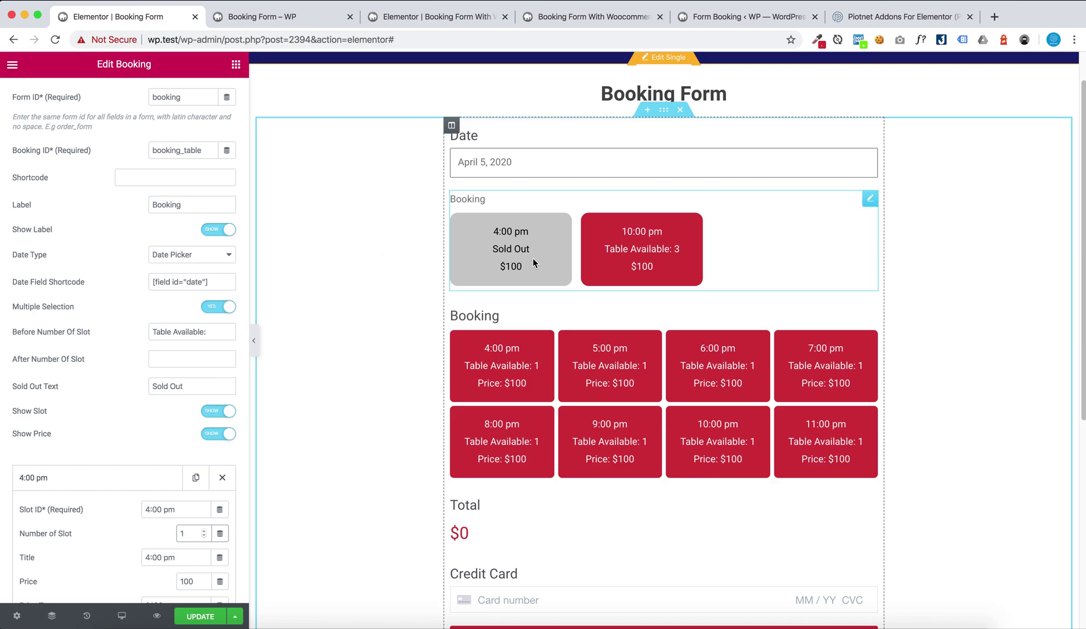
{"action": "scroll", "coordinate": [232, 313], "scroll_direction": "up", "scroll_amount": 3}
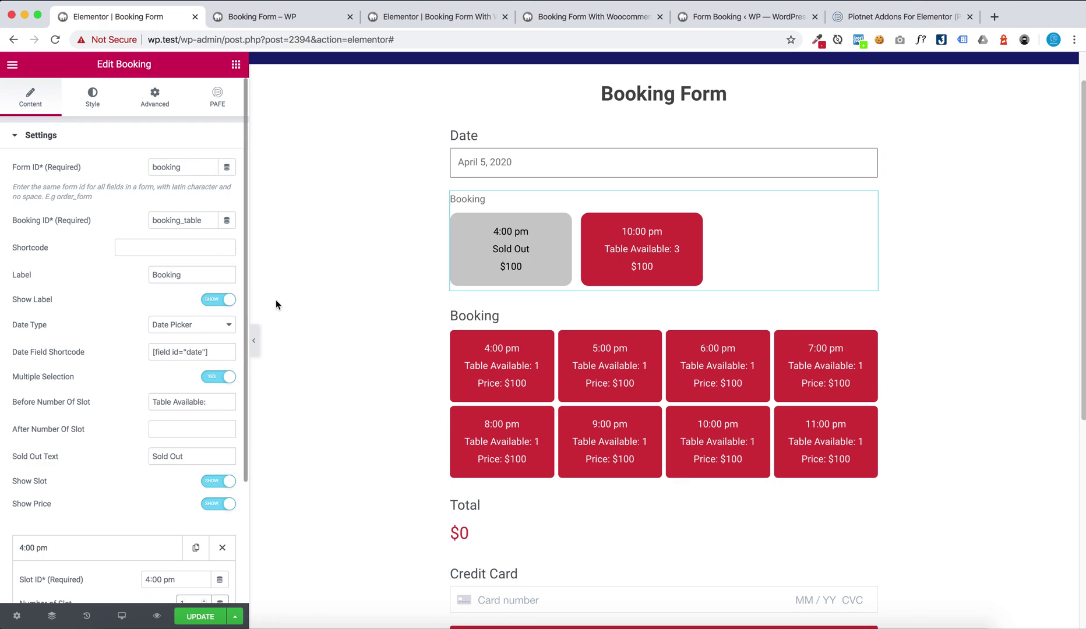
{"action": "scroll", "coordinate": [424, 310], "scroll_direction": "down", "scroll_amount": 3}
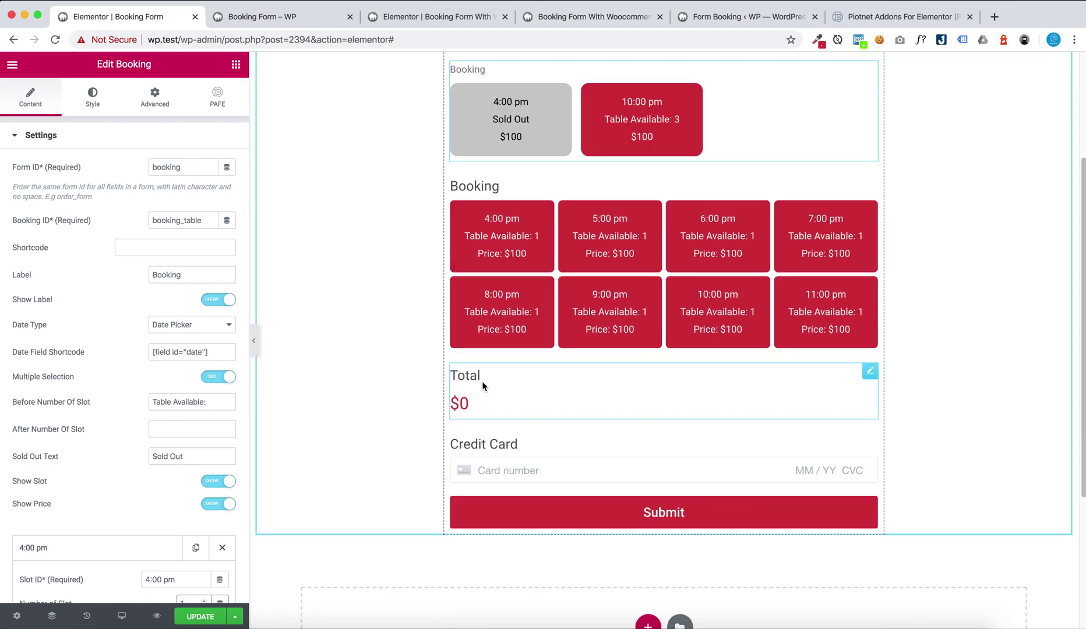
{"action": "right_click", "coordinate": [751, 130]}
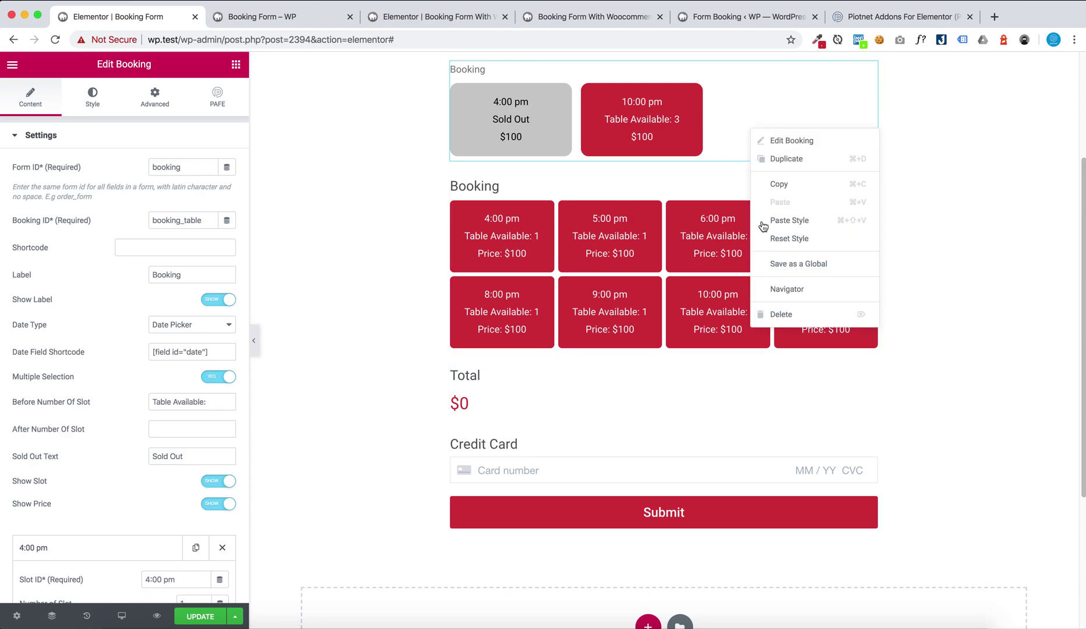
- Delete the extra top Booking widget and open the Total field's content settings
{"action": "left_click", "coordinate": [780, 316]}
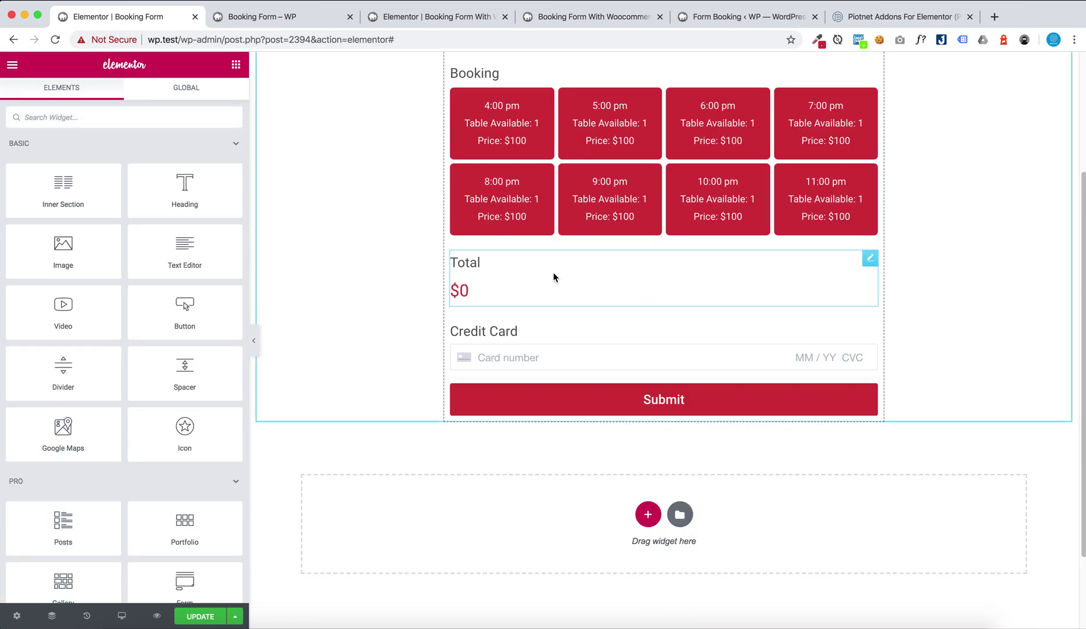
{"action": "left_click", "coordinate": [536, 278]}
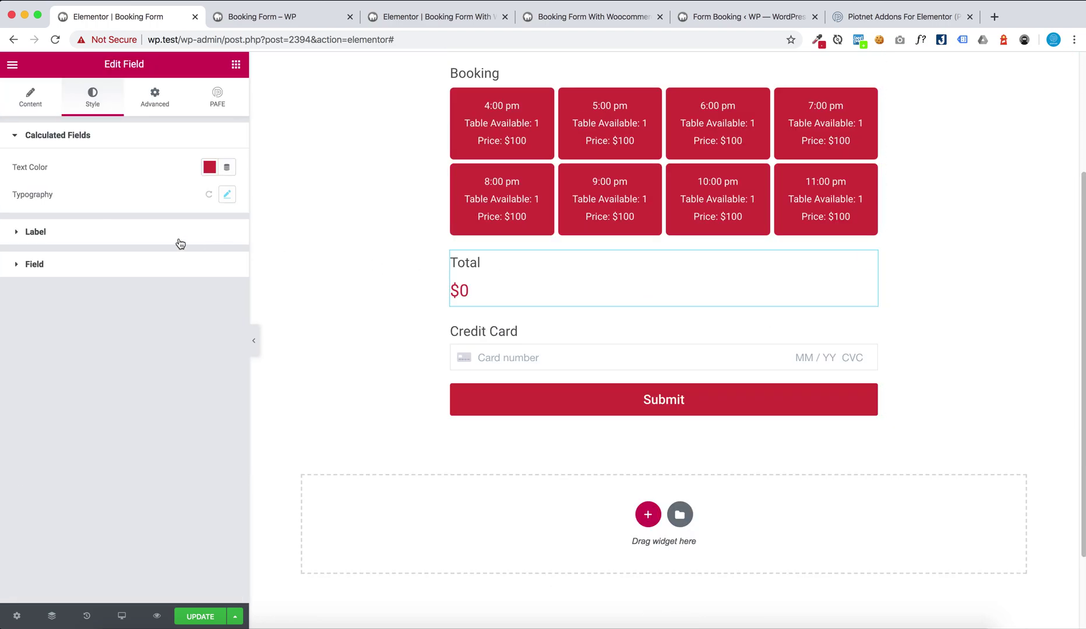
{"action": "left_click", "coordinate": [49, 101]}
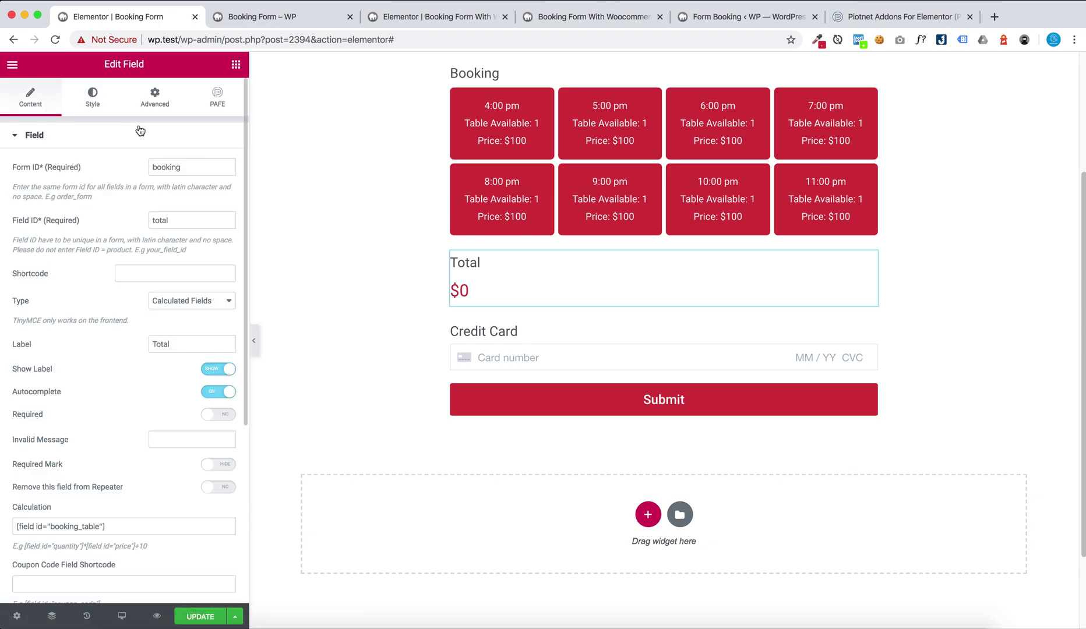
{"action": "scroll", "coordinate": [168, 268], "scroll_direction": "down", "scroll_amount": 1}
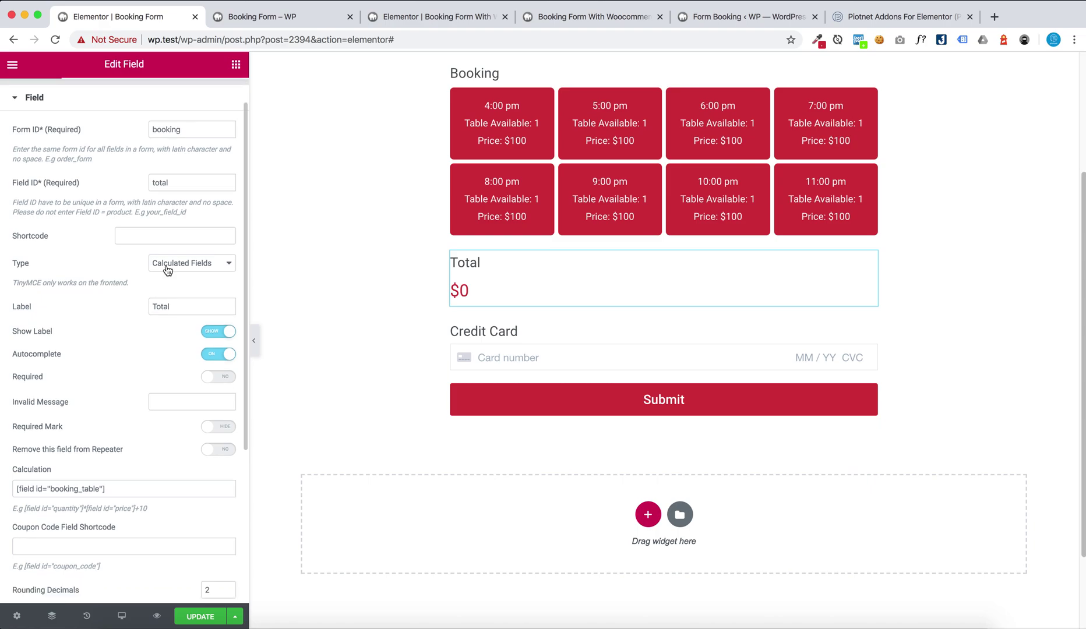
{"action": "scroll", "coordinate": [167, 270], "scroll_direction": "down", "scroll_amount": 4}
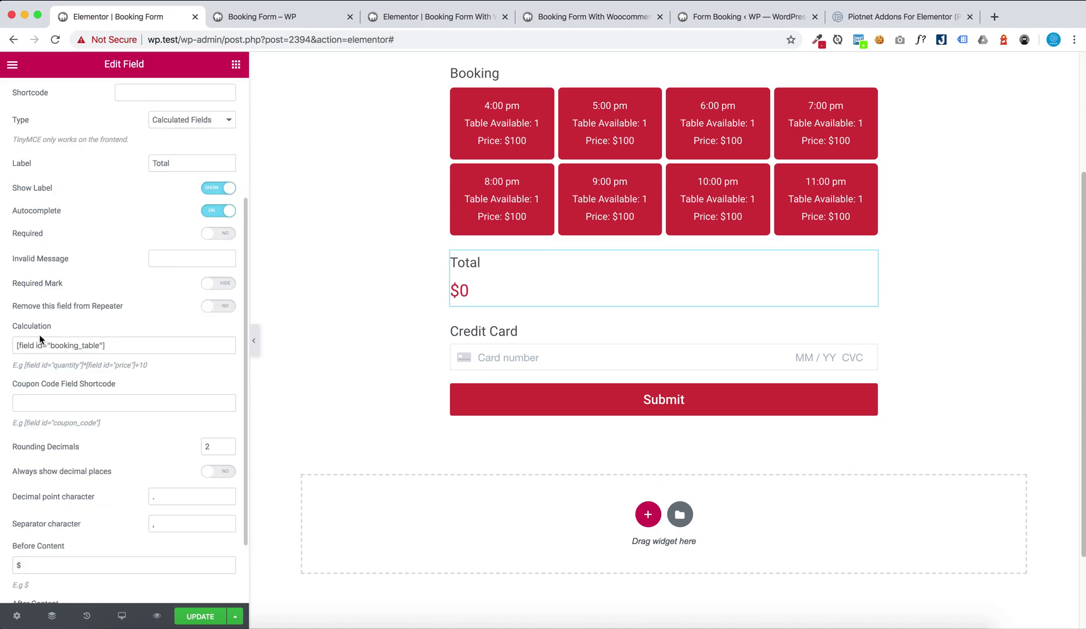
- Compare the Total calculation with the Booking widget's shortcode [field id="booking_table"]
{"action": "left_click", "coordinate": [130, 350]}
{"action": "triple_click", "coordinate": [113, 350]}
{"action": "scroll", "coordinate": [512, 290], "scroll_direction": "up", "scroll_amount": 2}
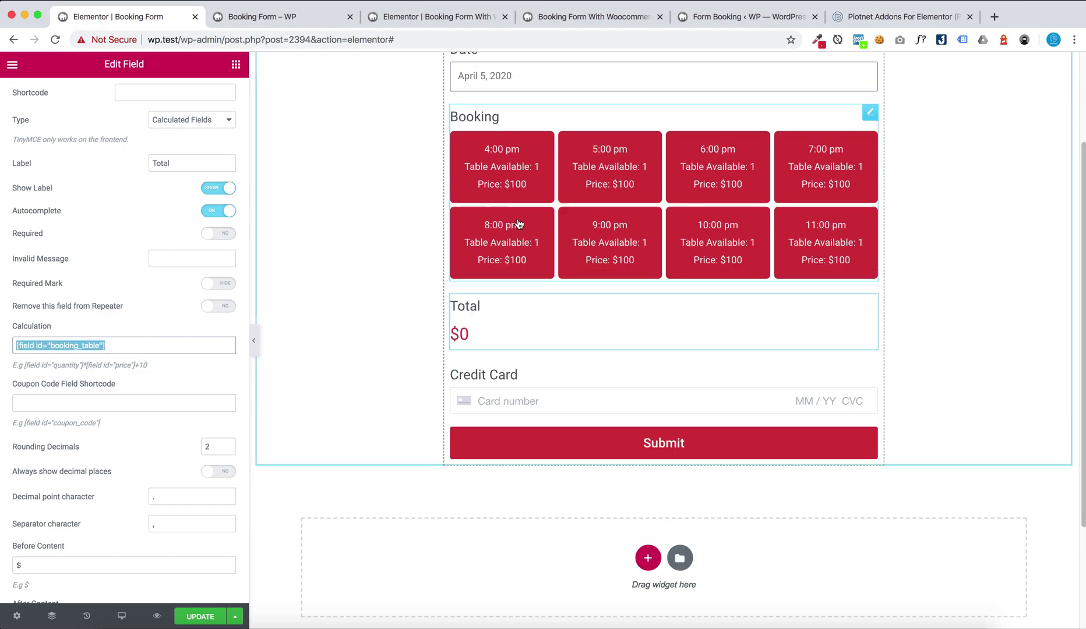
{"action": "left_click", "coordinate": [460, 143]}
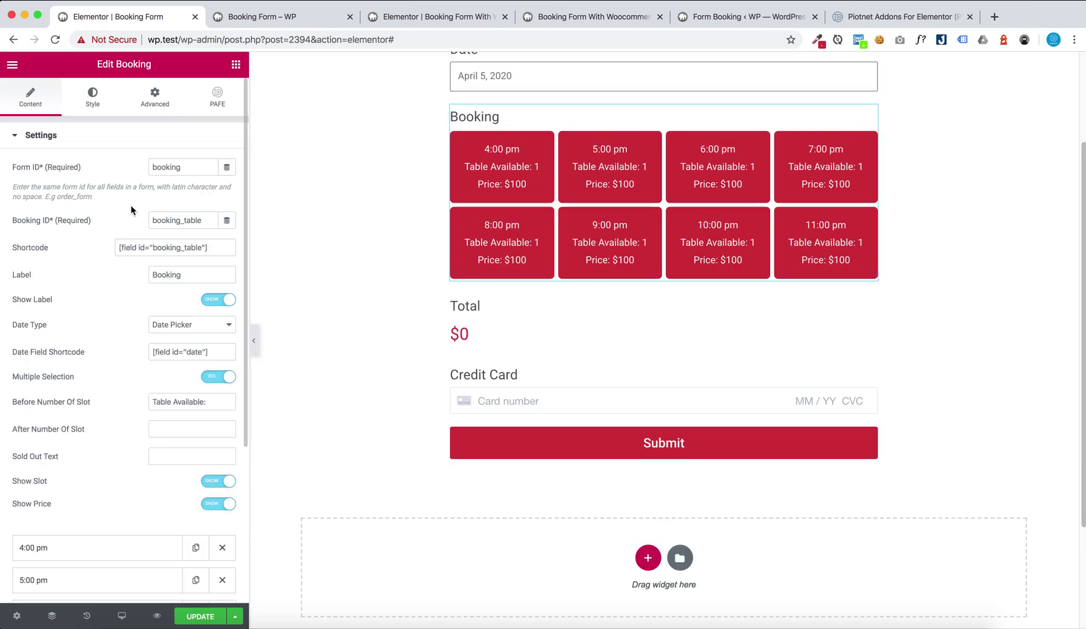
{"action": "left_click", "coordinate": [167, 250]}
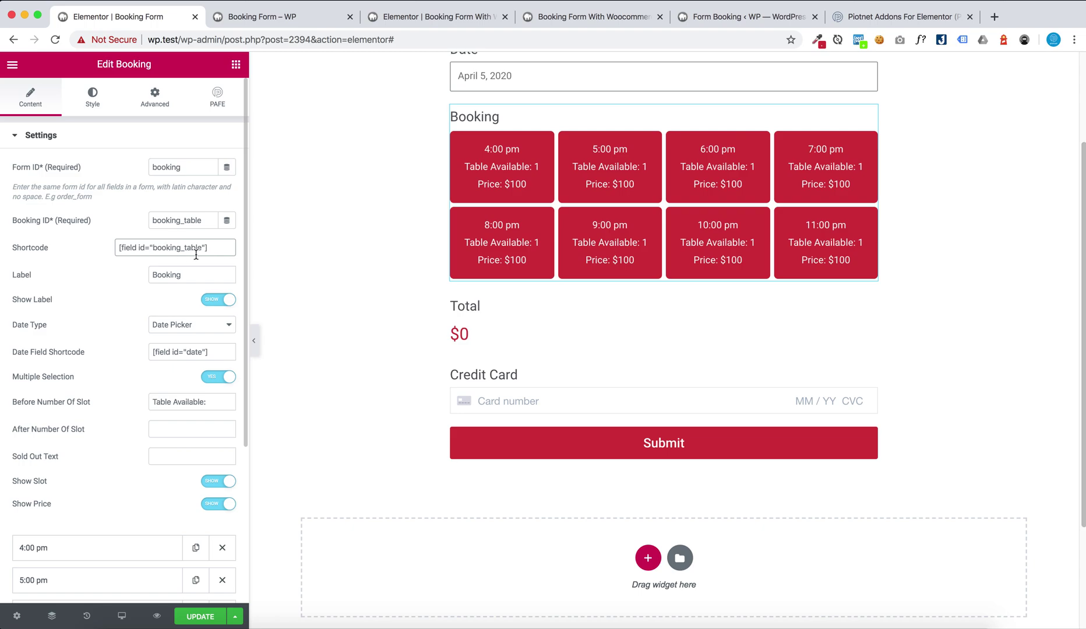
{"action": "left_click", "coordinate": [483, 330]}
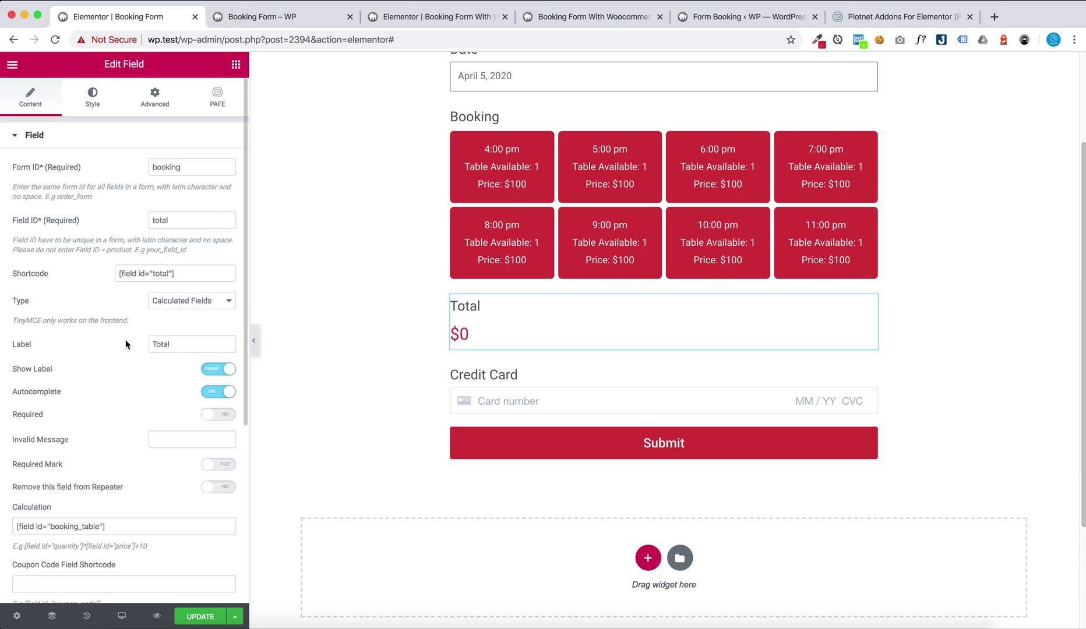
{"action": "scroll", "coordinate": [125, 349], "scroll_direction": "down", "scroll_amount": 1}
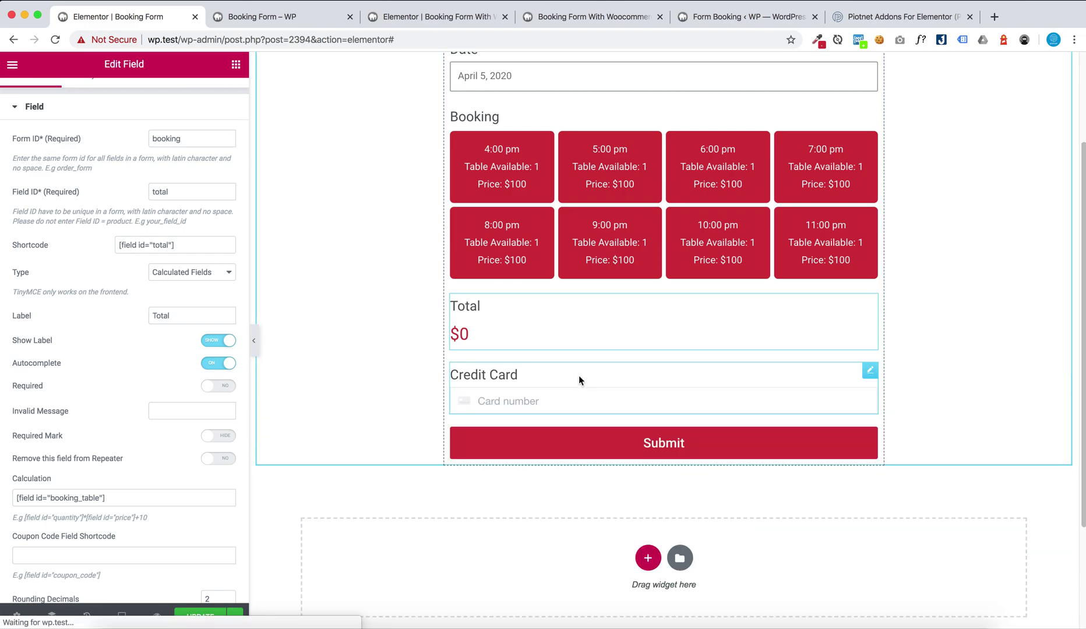
- Review the Credit Card Stripe Payment field and Submit settings, then browse the PAFE Form Builder widgets
{"action": "left_click", "coordinate": [539, 377]}
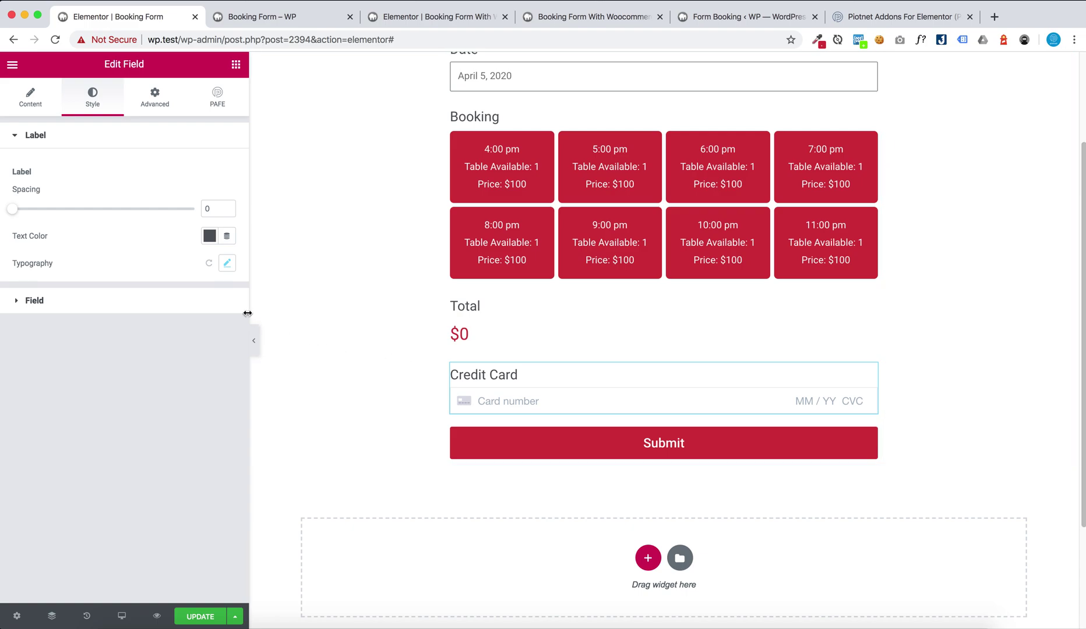
{"action": "left_click", "coordinate": [42, 96]}
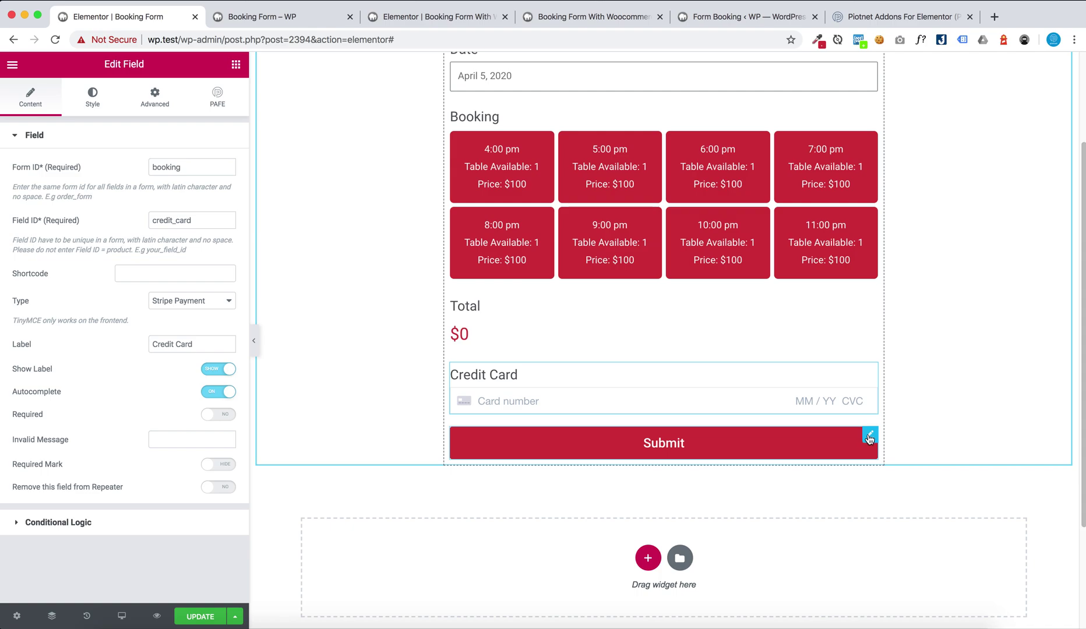
{"action": "left_click", "coordinate": [869, 437]}
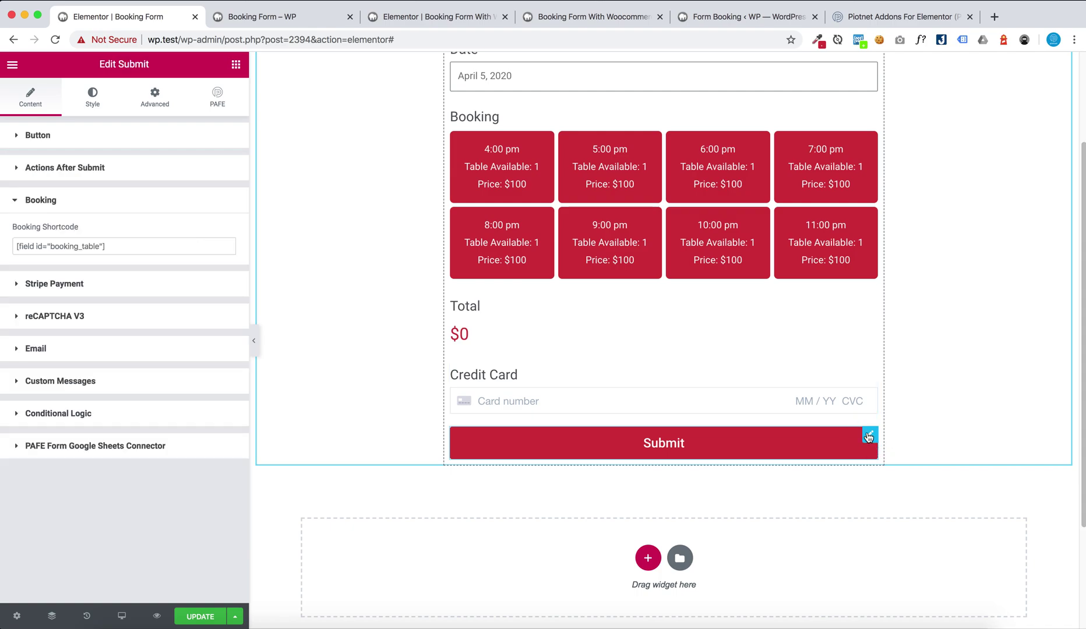
{"action": "left_click", "coordinate": [236, 64]}
{"action": "scroll", "coordinate": [159, 220], "scroll_direction": "down", "scroll_amount": 15}
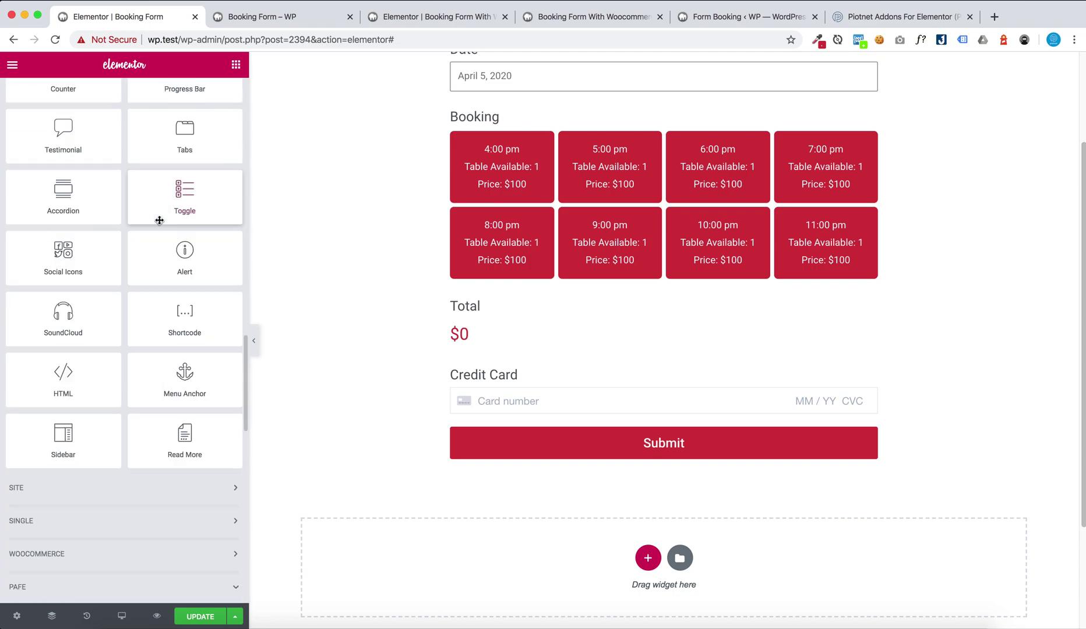
{"action": "scroll", "coordinate": [162, 242], "scroll_direction": "up", "scroll_amount": 5}
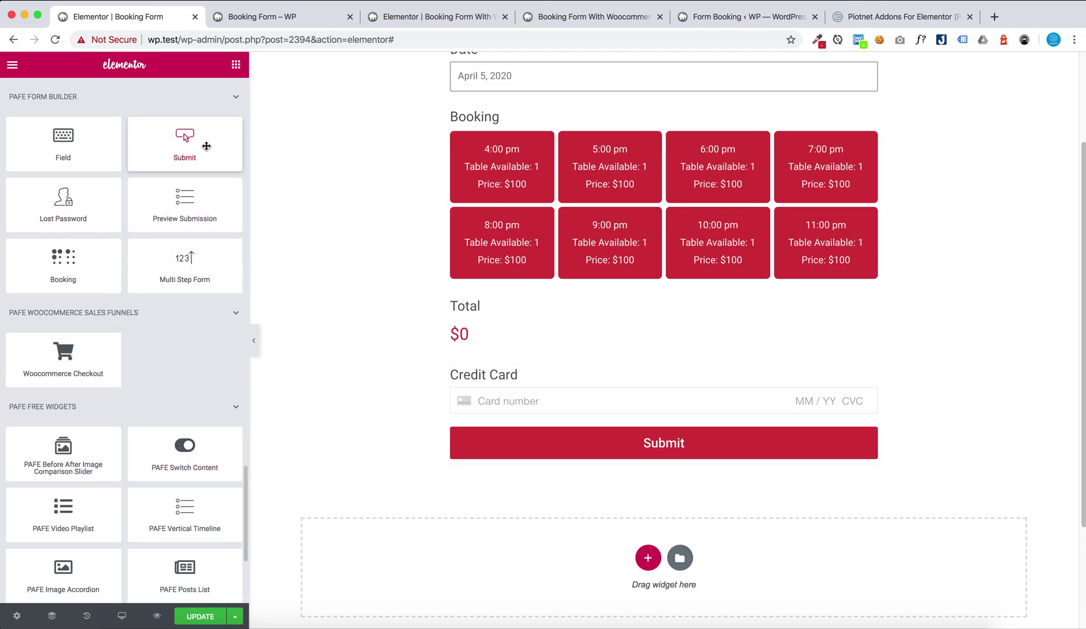
- Check that the Submit button's Form ID is booking
{"action": "left_click", "coordinate": [870, 435]}
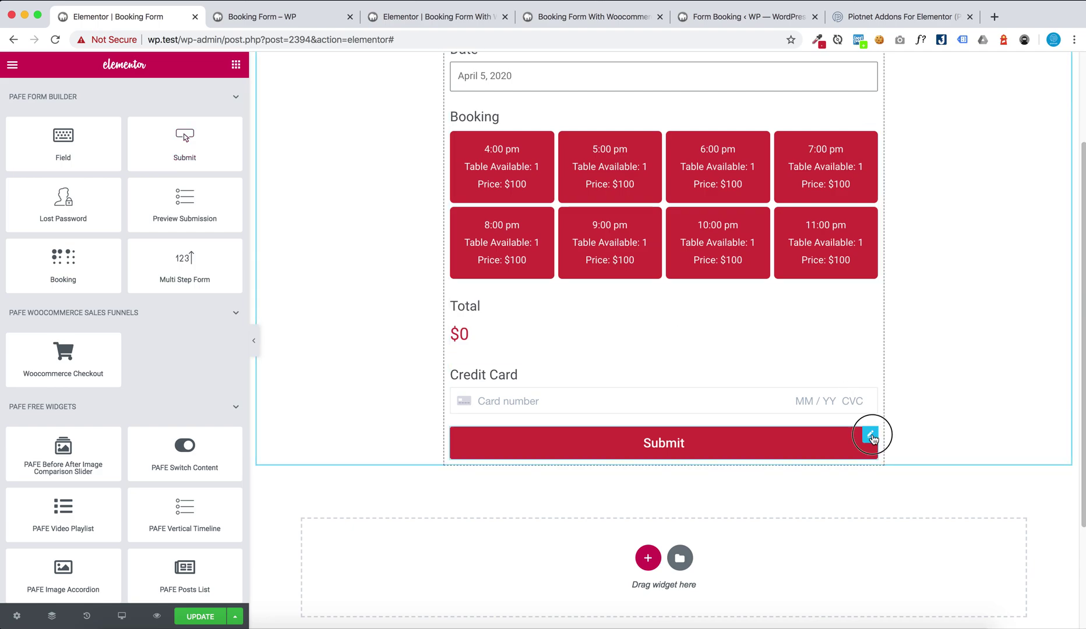
{"action": "left_click", "coordinate": [51, 138]}
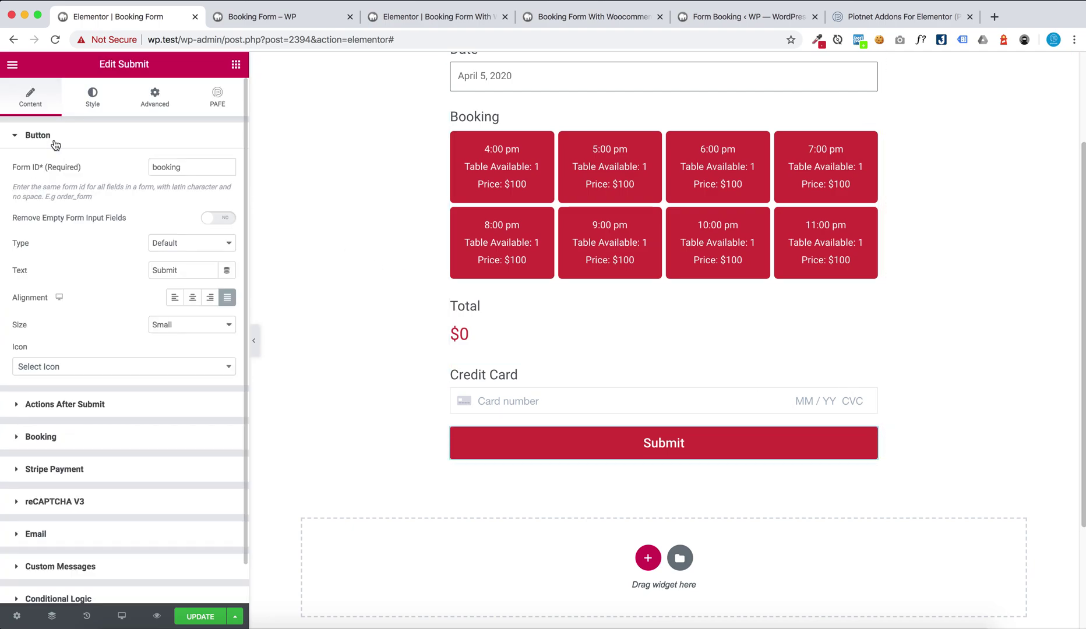
{"action": "left_click", "coordinate": [201, 170]}
- Confirm the Email and Booking after-submit actions and select the booking_table booking shortcode
{"action": "scroll", "coordinate": [97, 324], "scroll_direction": "down", "scroll_amount": 2}
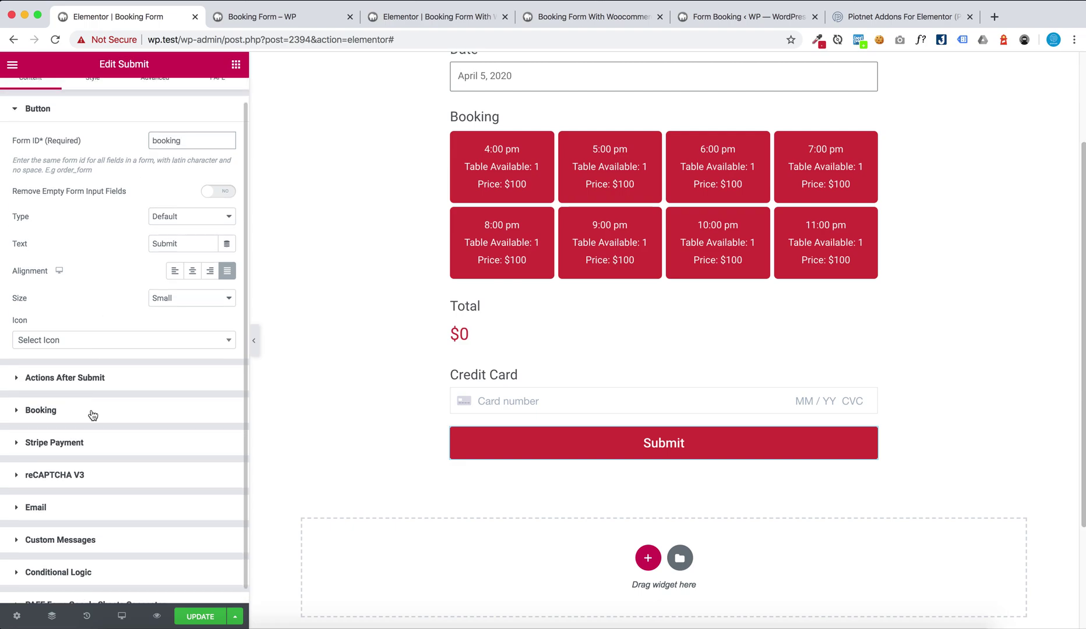
{"action": "left_click", "coordinate": [86, 387]}
{"action": "left_click", "coordinate": [113, 220]}
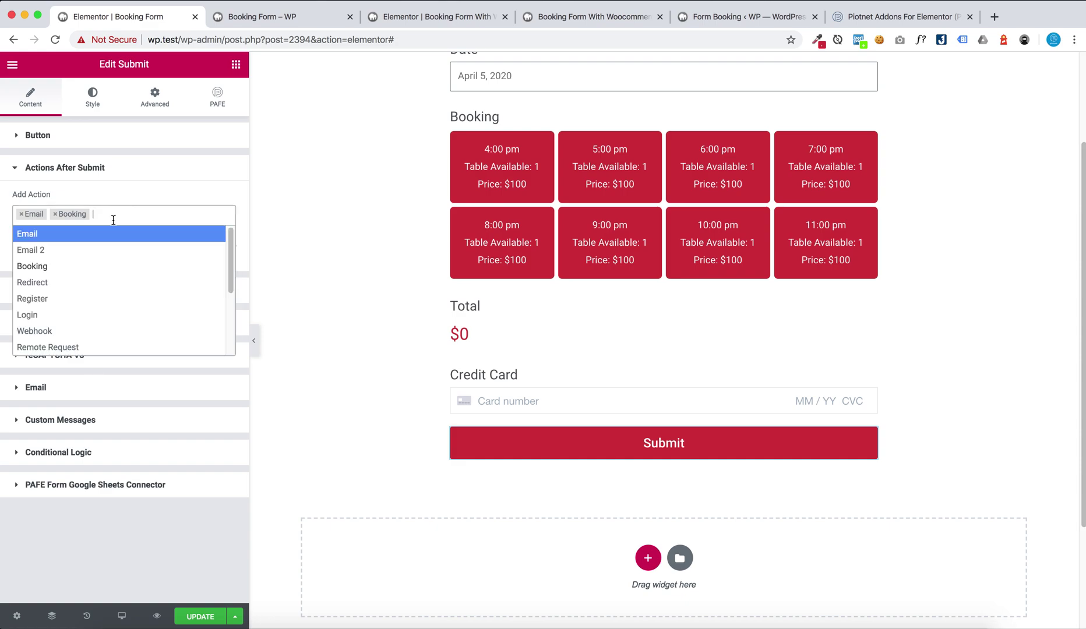
{"action": "left_click", "coordinate": [131, 524]}
{"action": "left_click", "coordinate": [96, 293]}
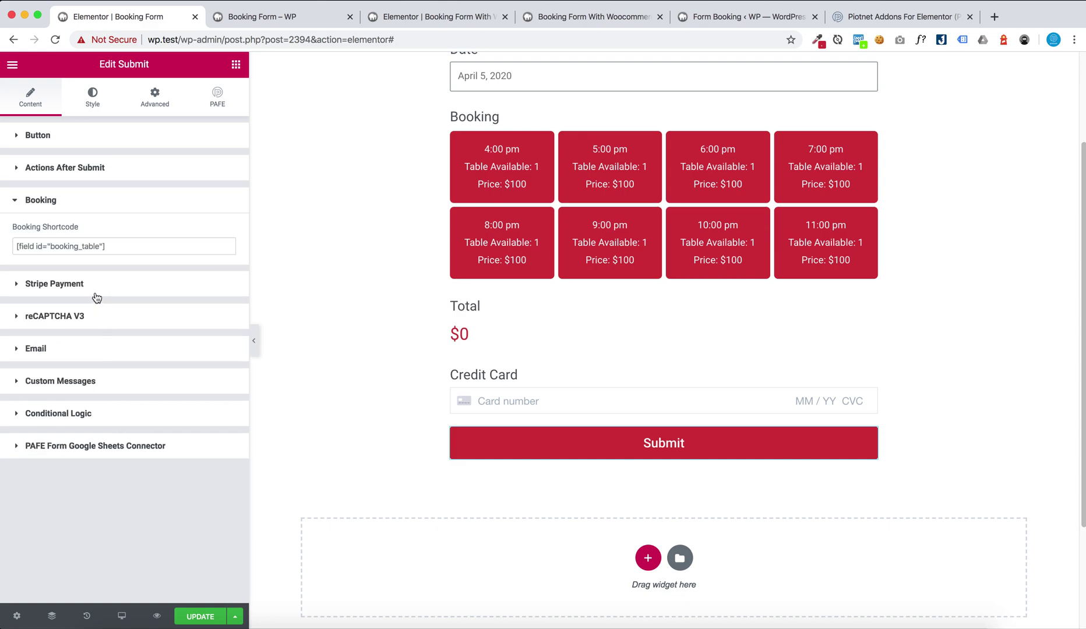
{"action": "left_click", "coordinate": [62, 249]}
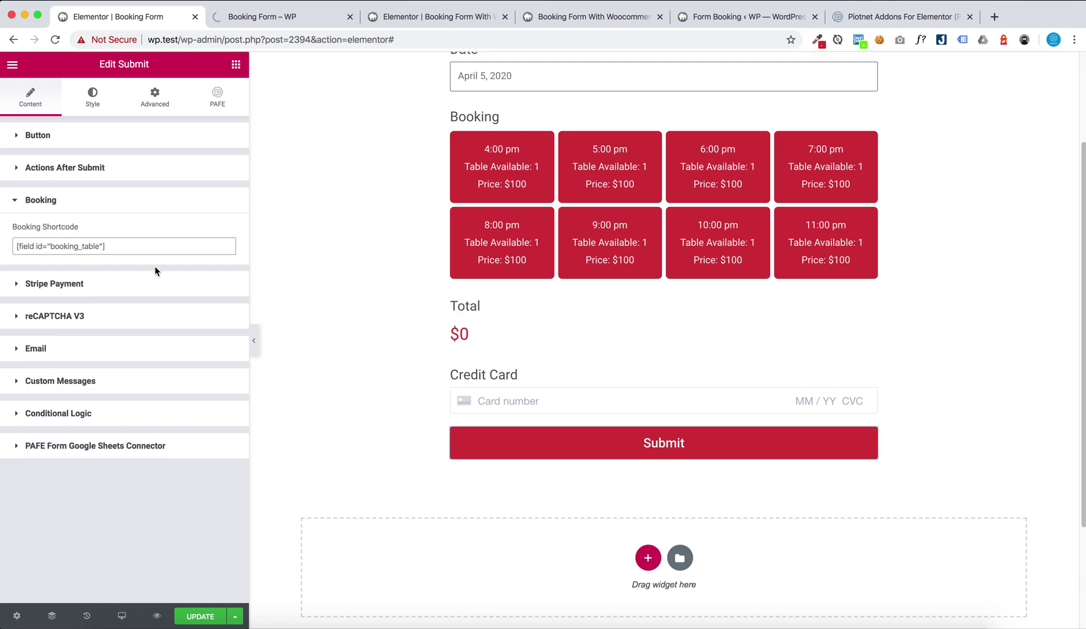
{"action": "triple_click", "coordinate": [12, 249]}
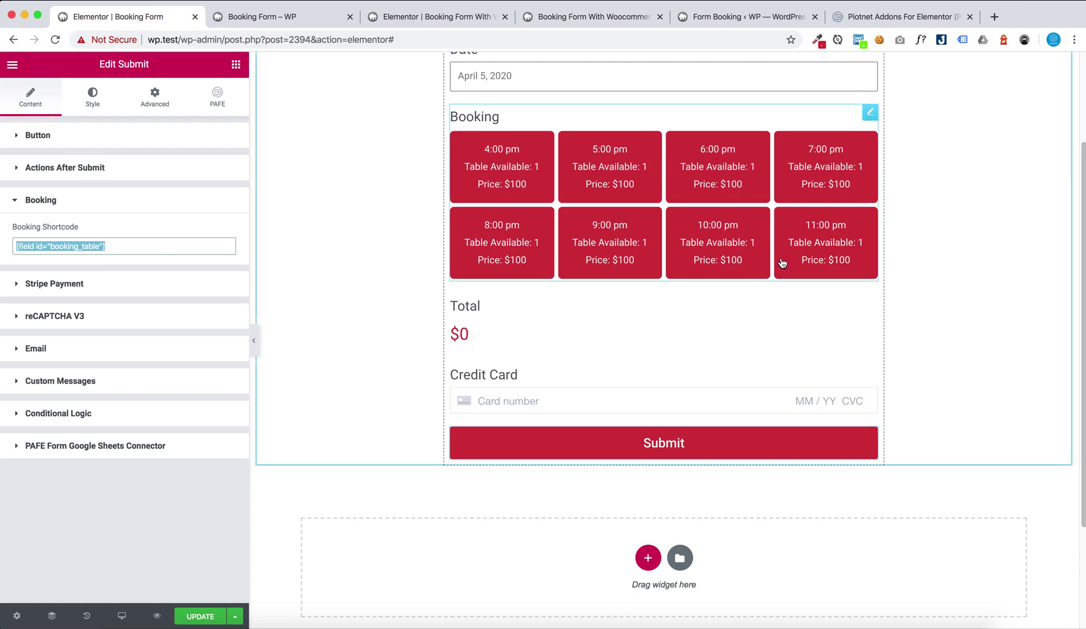
{"action": "scroll", "coordinate": [778, 268], "scroll_direction": "up", "scroll_amount": 3}
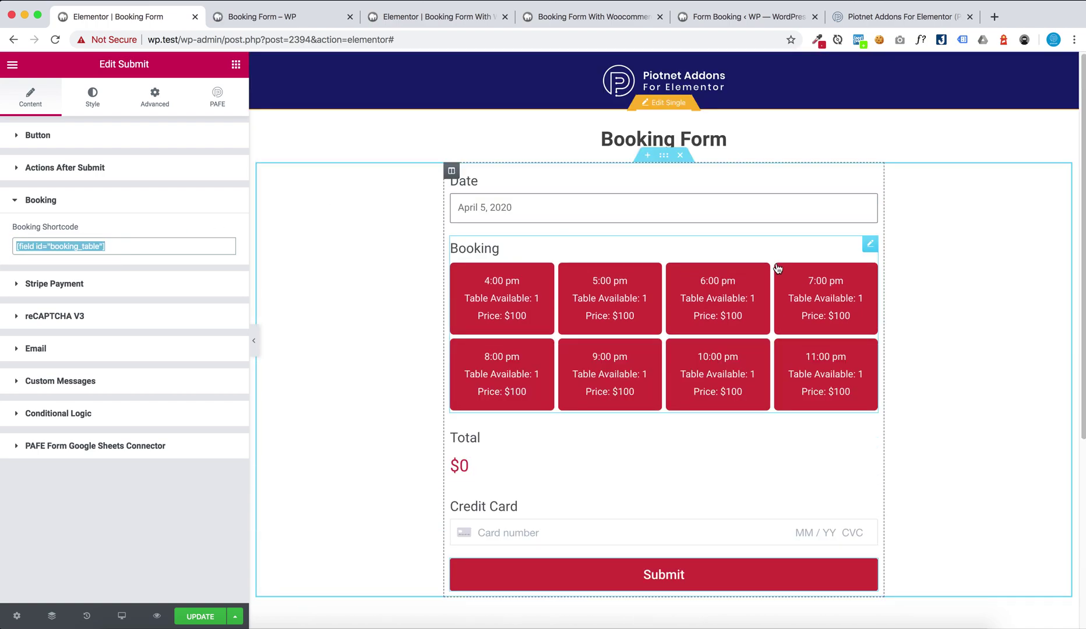
- Go to the Form Booking records list and reload it to show new bookings
{"action": "left_click", "coordinate": [580, 19]}
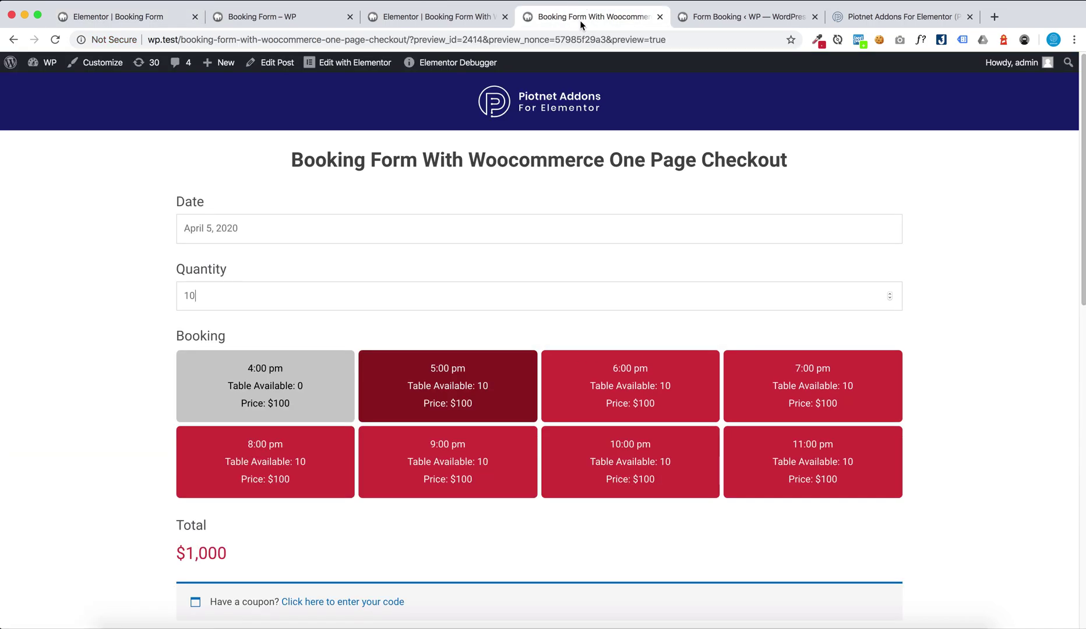
{"action": "left_click", "coordinate": [700, 18]}
{"action": "scroll", "coordinate": [56, 326], "scroll_direction": "down", "scroll_amount": 1}
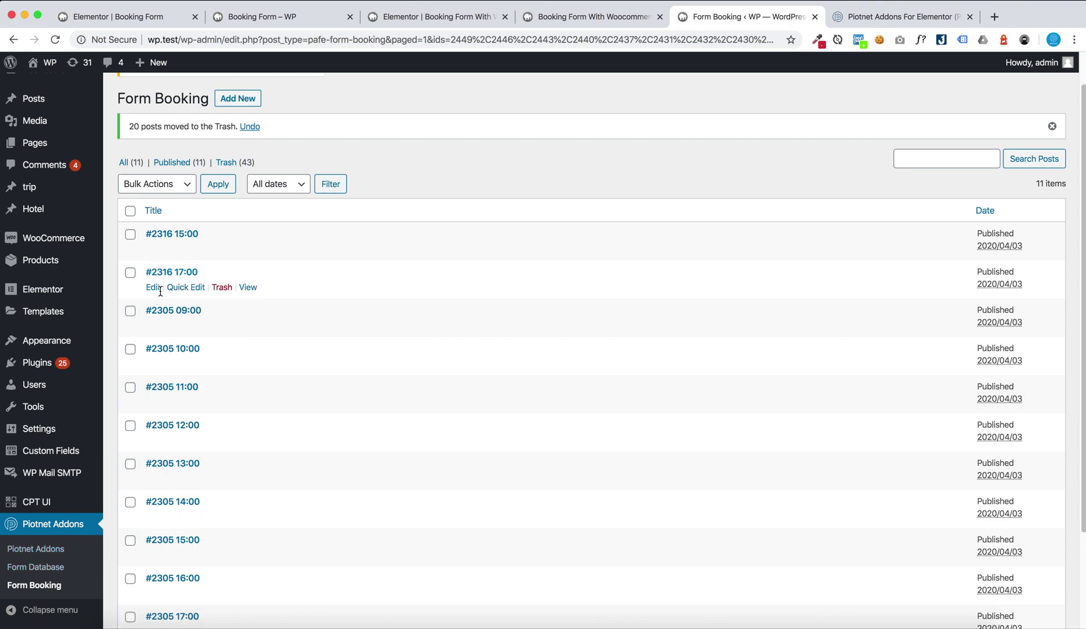
{"action": "scroll", "coordinate": [164, 326], "scroll_direction": "down", "scroll_amount": 1}
{"action": "scroll", "coordinate": [163, 322], "scroll_direction": "down", "scroll_amount": 1}
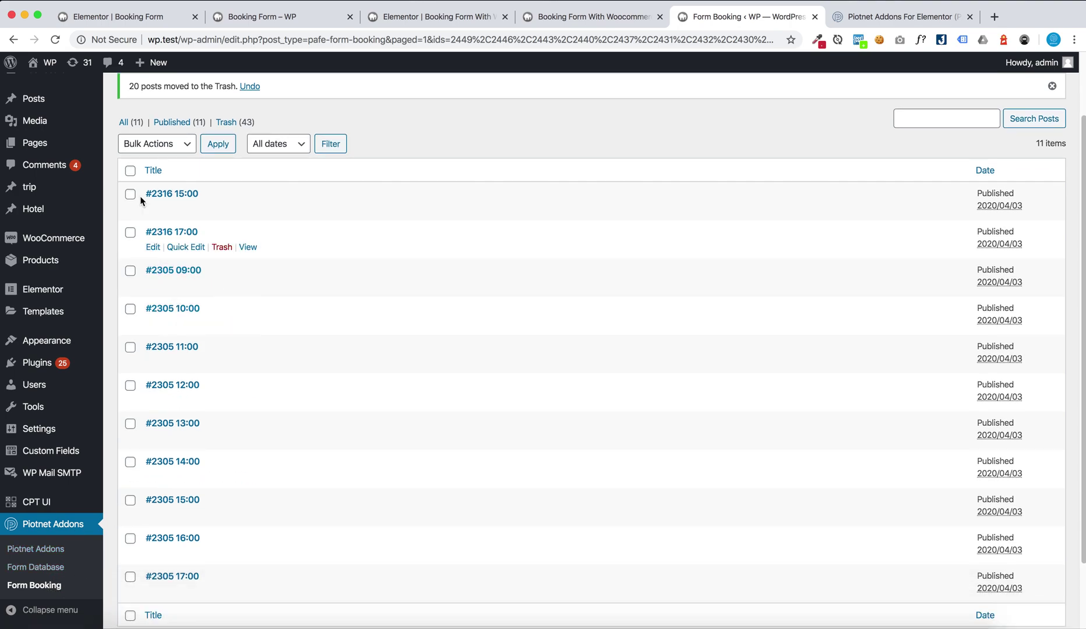
{"action": "left_click", "coordinate": [54, 39]}
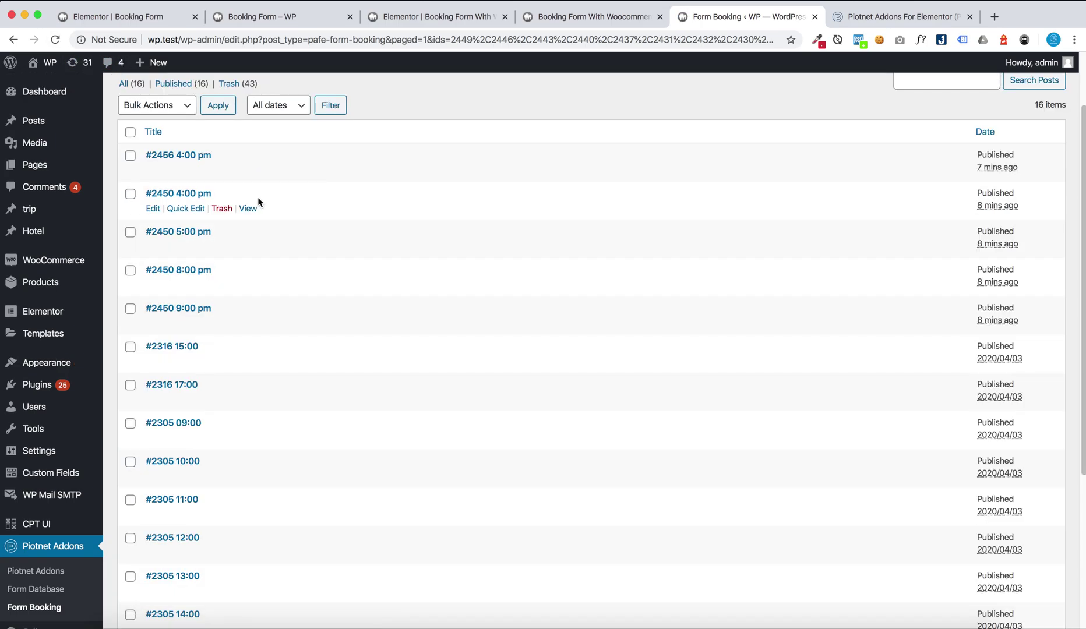
- Open booking #2450 (4:00 pm) and review its stored date and custom fields
{"action": "left_click", "coordinate": [154, 208]}
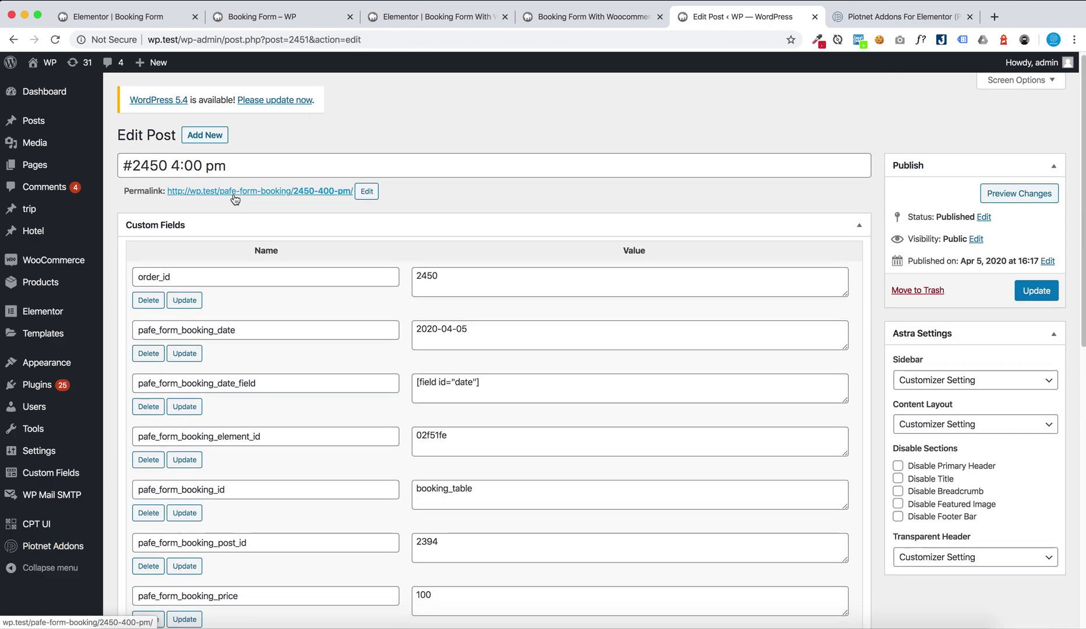
{"action": "scroll", "coordinate": [245, 196], "scroll_direction": "down", "scroll_amount": 2}
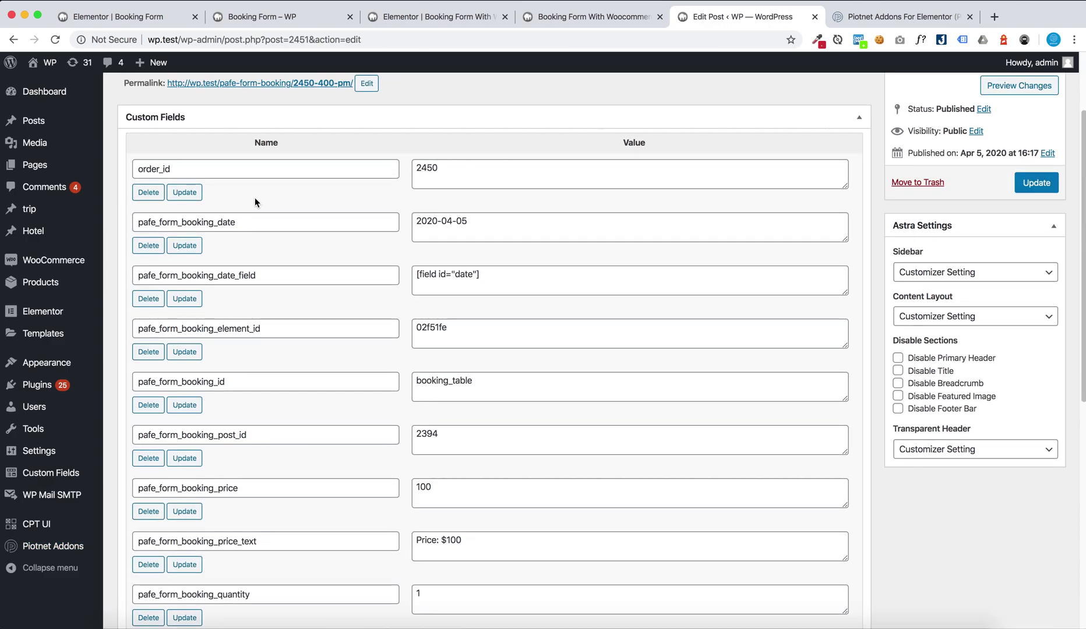
{"action": "left_click", "coordinate": [466, 225]}
{"action": "left_click", "coordinate": [471, 273]}
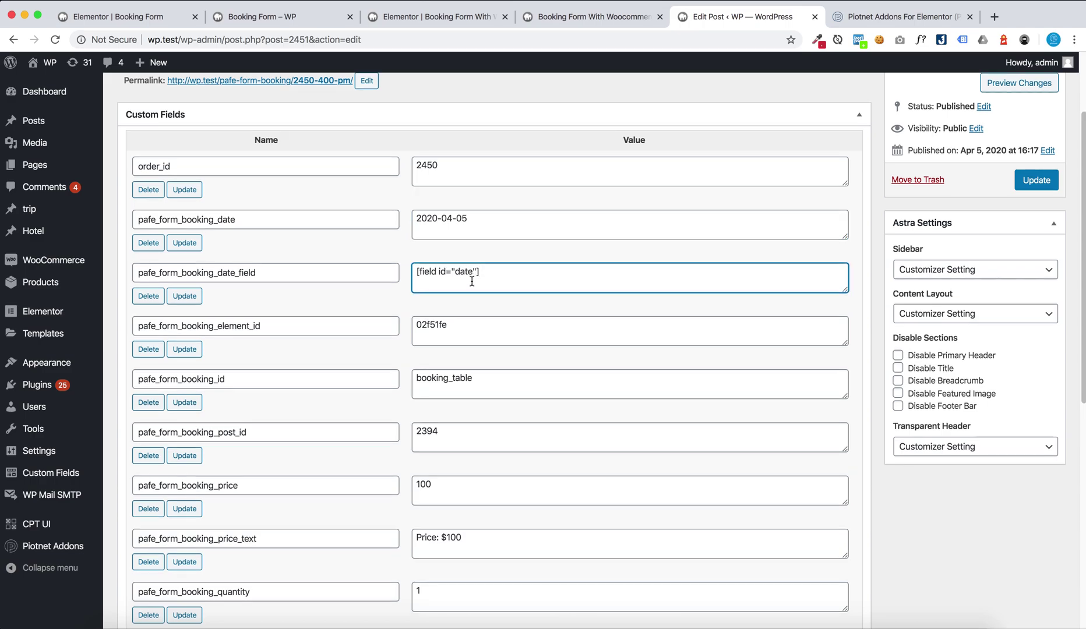
{"action": "scroll", "coordinate": [473, 274], "scroll_direction": "down", "scroll_amount": 10}
{"action": "scroll", "coordinate": [475, 272], "scroll_direction": "up", "scroll_amount": 12}
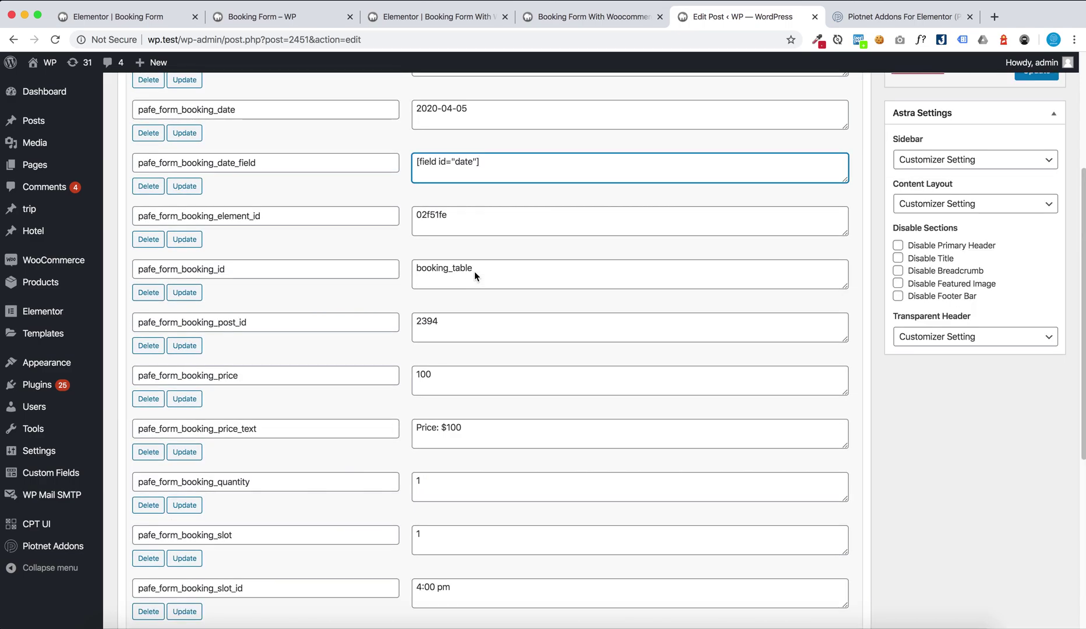
{"action": "scroll", "coordinate": [476, 268], "scroll_direction": "up", "scroll_amount": 1}
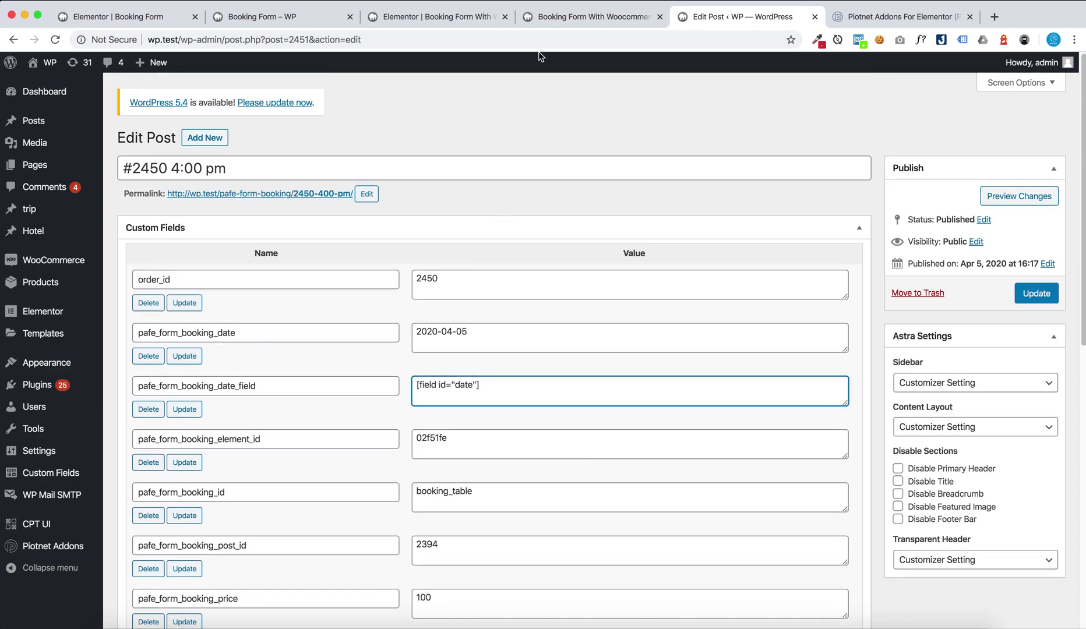
{"action": "left_click", "coordinate": [483, 17]}
- Return to the one-page-checkout page in Elementor and select the Quantity field, then the Booking widget
{"action": "left_click", "coordinate": [557, 19]}
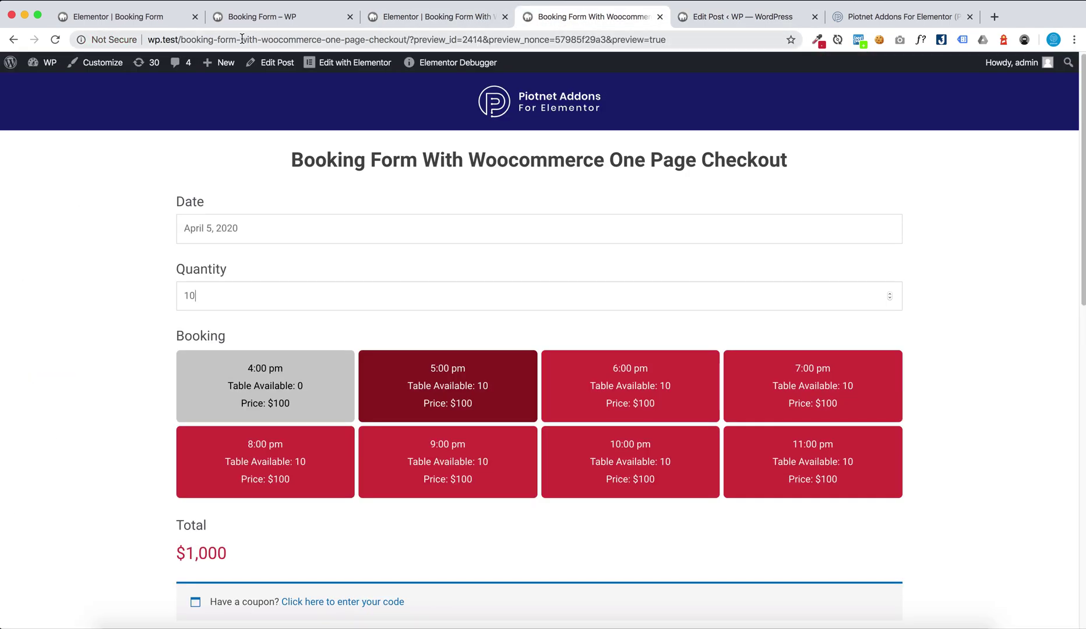
{"action": "left_click", "coordinate": [433, 19]}
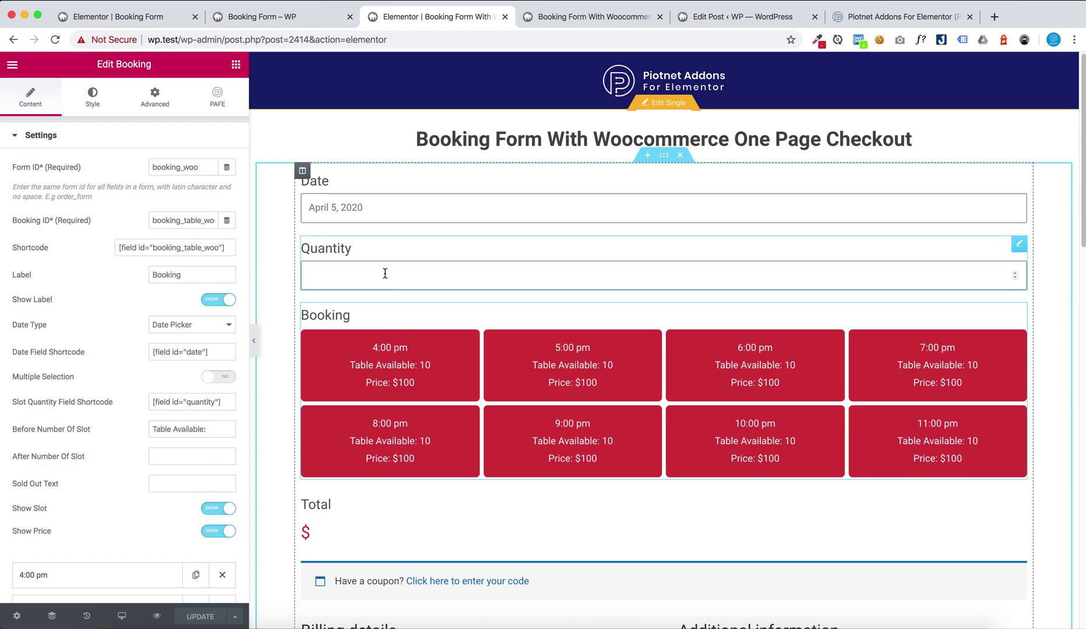
{"action": "left_click", "coordinate": [396, 244]}
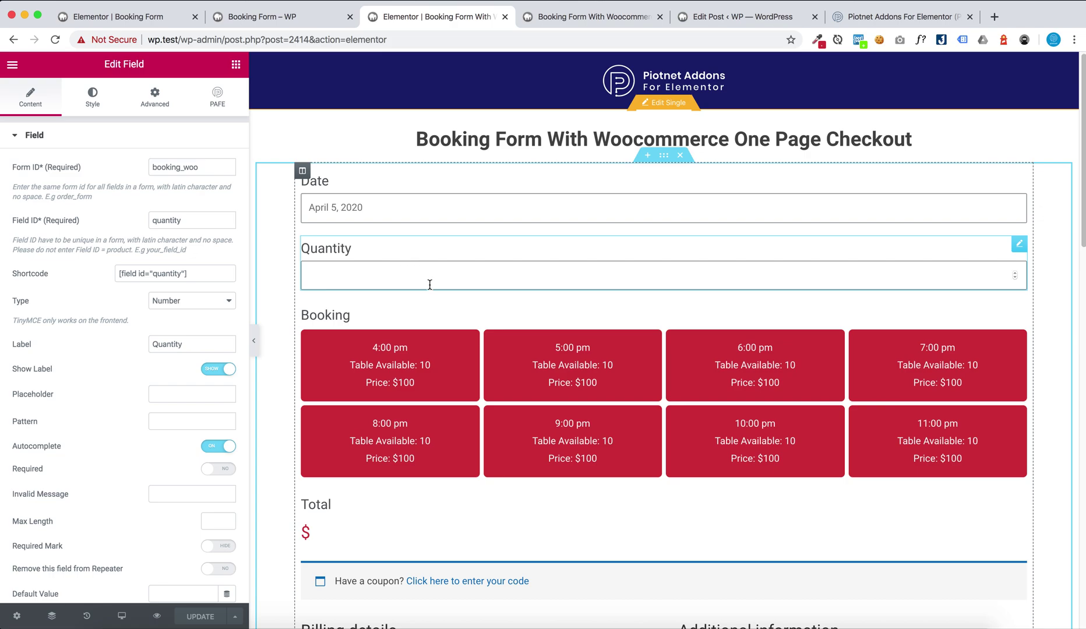
{"action": "left_click", "coordinate": [451, 316]}
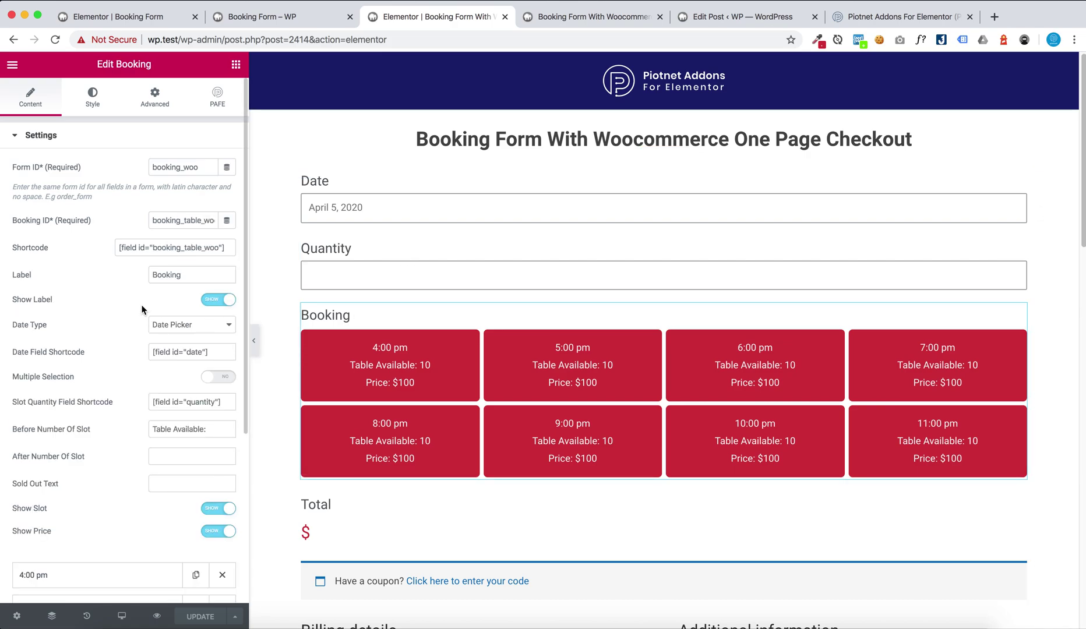
- Leave Multiple Selection off and check the slot quantity shortcode [field id="quantity"]
{"action": "scroll", "coordinate": [139, 303], "scroll_direction": "down", "scroll_amount": 1}
{"action": "scroll", "coordinate": [139, 302], "scroll_direction": "down", "scroll_amount": 5}
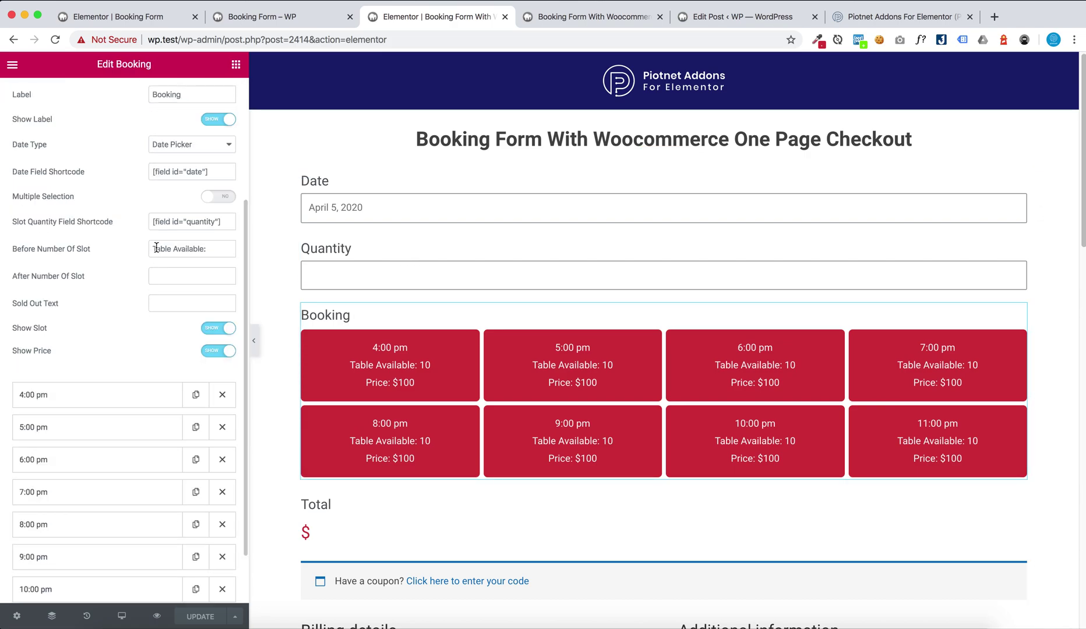
{"action": "left_click", "coordinate": [224, 203]}
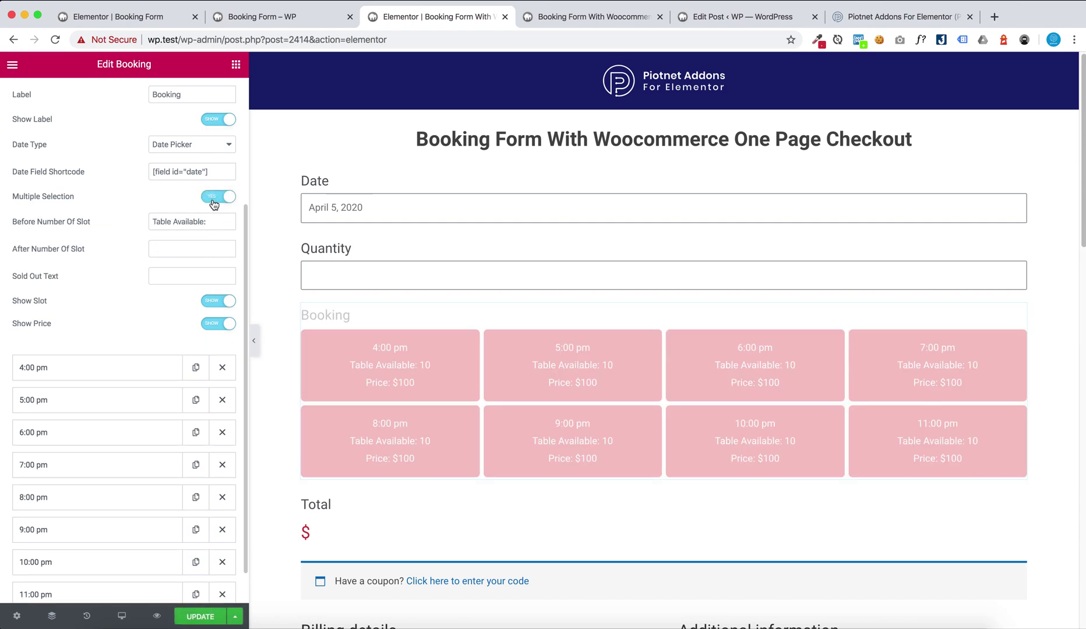
{"action": "left_click", "coordinate": [213, 198]}
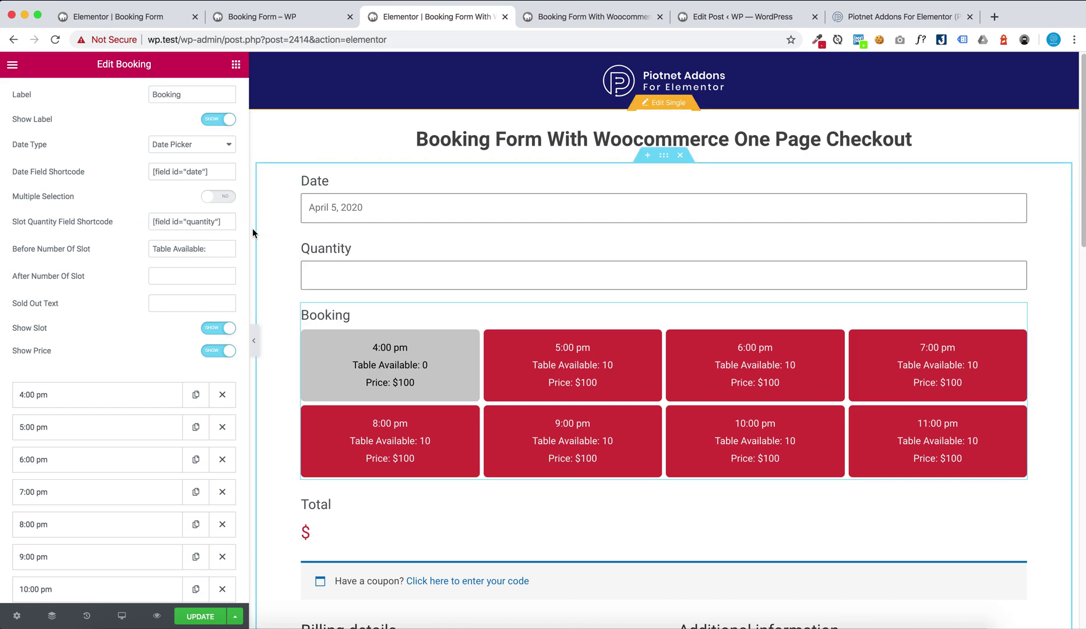
{"action": "left_click", "coordinate": [205, 221]}
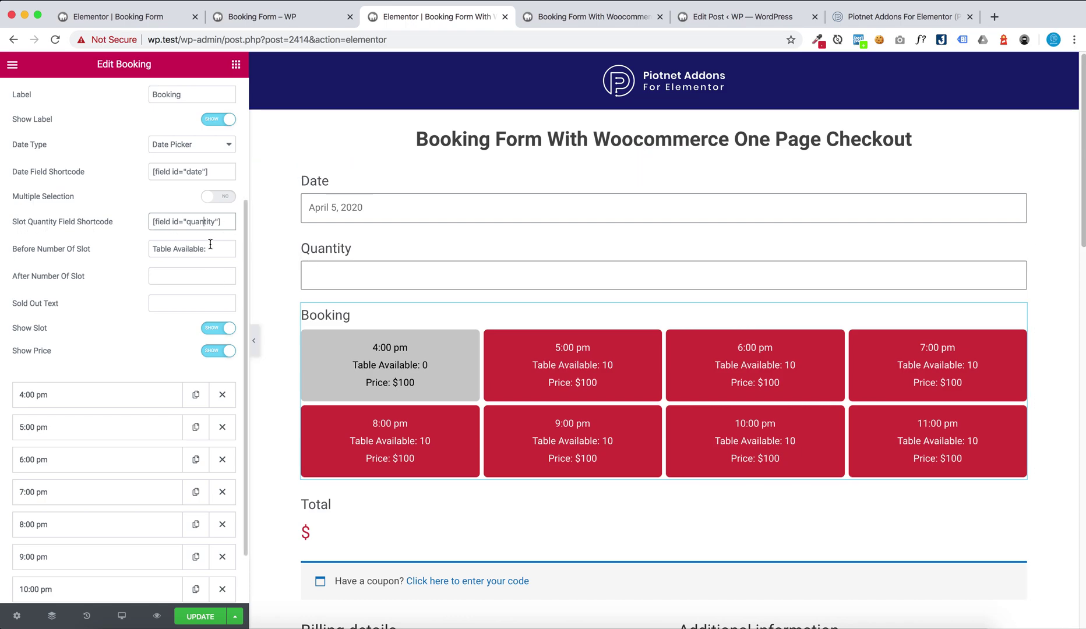
{"action": "scroll", "coordinate": [301, 254], "scroll_direction": "down", "scroll_amount": 5}
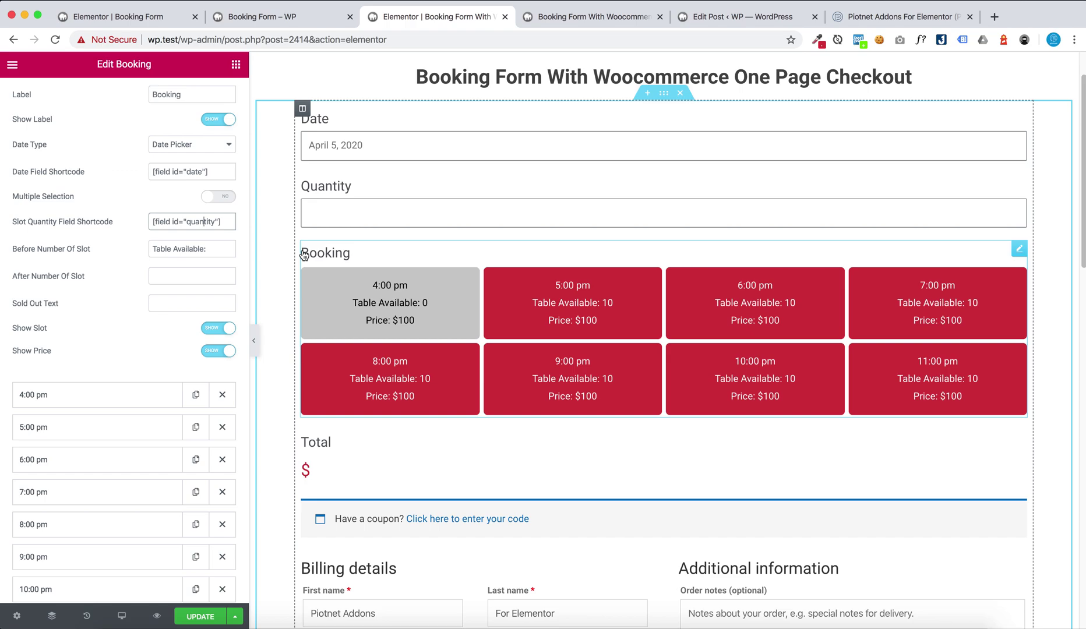
{"action": "scroll", "coordinate": [304, 254], "scroll_direction": "down", "scroll_amount": 4}
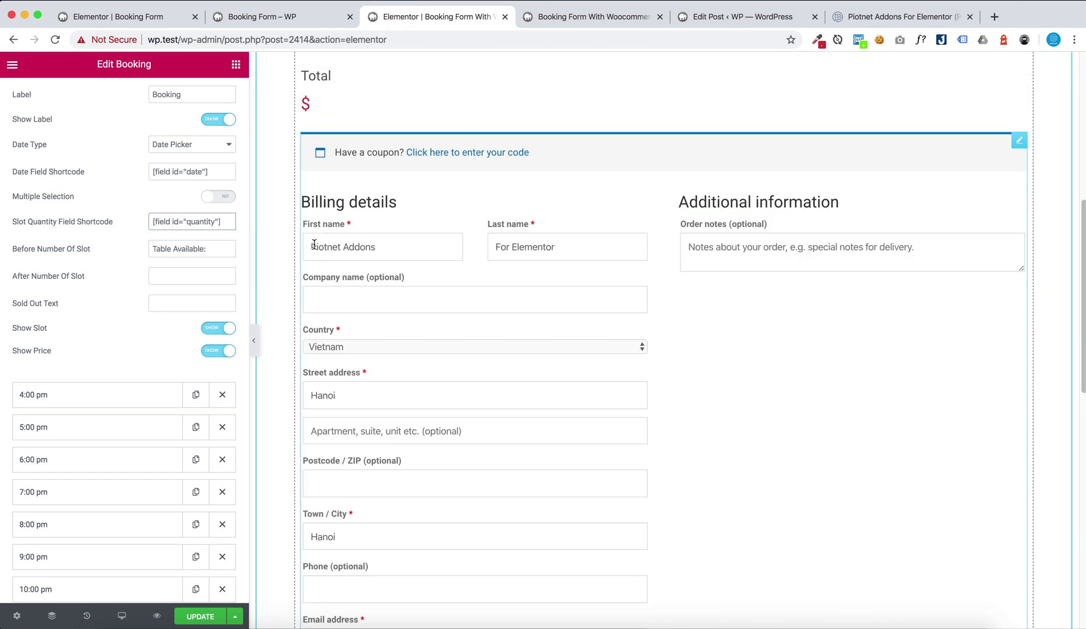
{"action": "left_click", "coordinate": [236, 64]}
- Open the Woocommerce Checkout widget's settings and check Form ID booking_woo
{"action": "scroll", "coordinate": [172, 205], "scroll_direction": "down", "scroll_amount": 15}
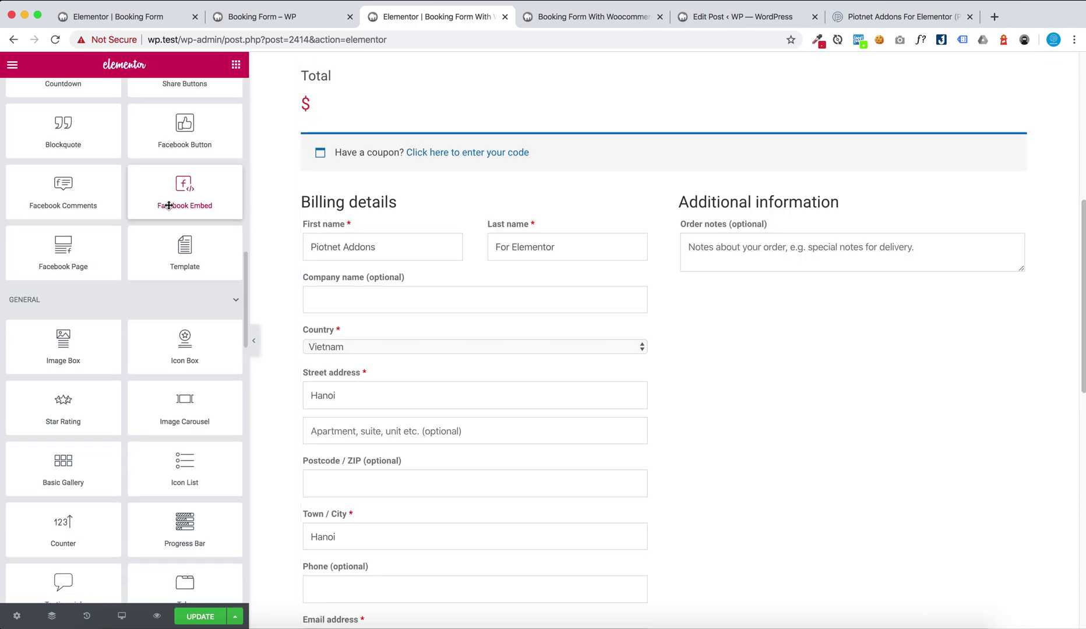
{"action": "scroll", "coordinate": [151, 187], "scroll_direction": "up", "scroll_amount": 1}
{"action": "left_click_drag", "start_coordinate": [116, 143], "coordinate": [1021, 150]}
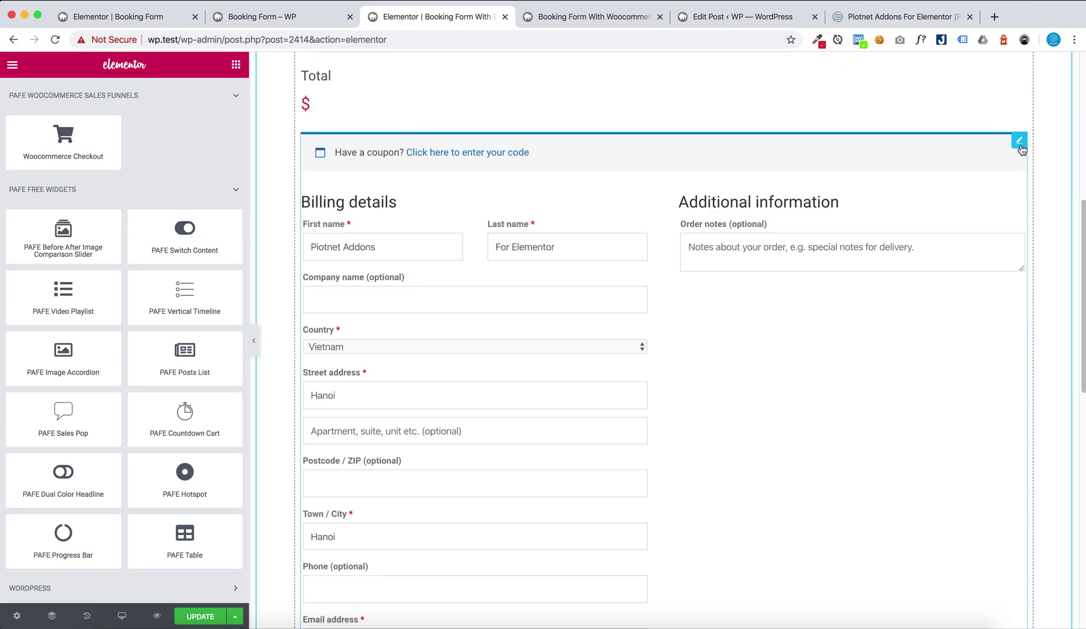
{"action": "left_click", "coordinate": [1020, 145]}
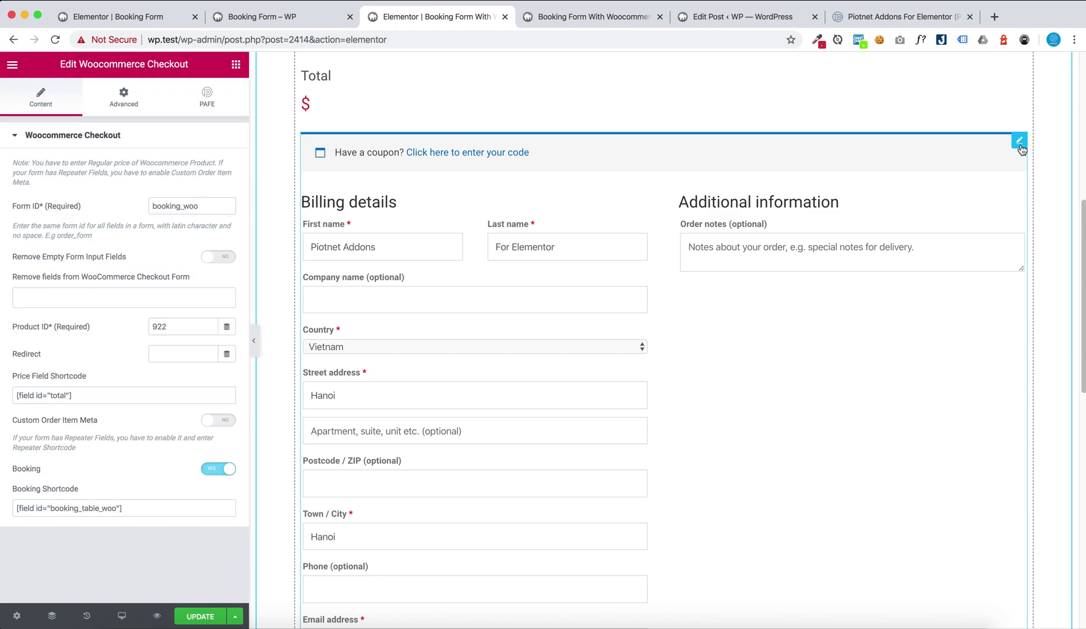
{"action": "left_click", "coordinate": [193, 208]}
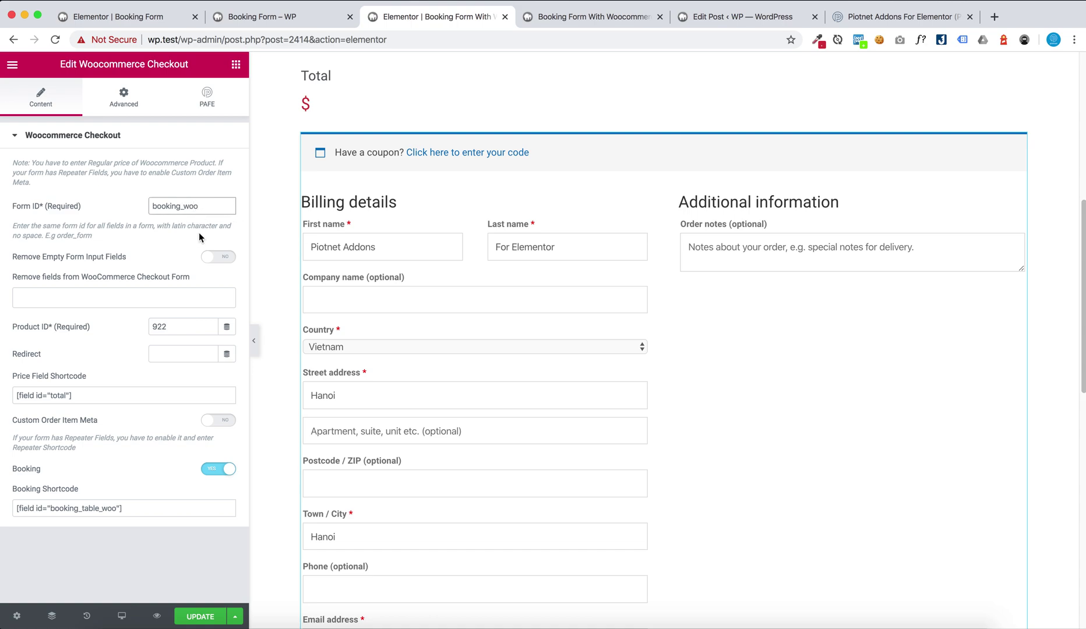
- Review product ID 922, the total price shortcode and the booking_table_woo booking shortcode
{"action": "left_click", "coordinate": [182, 329]}
{"action": "left_click", "coordinate": [140, 396]}
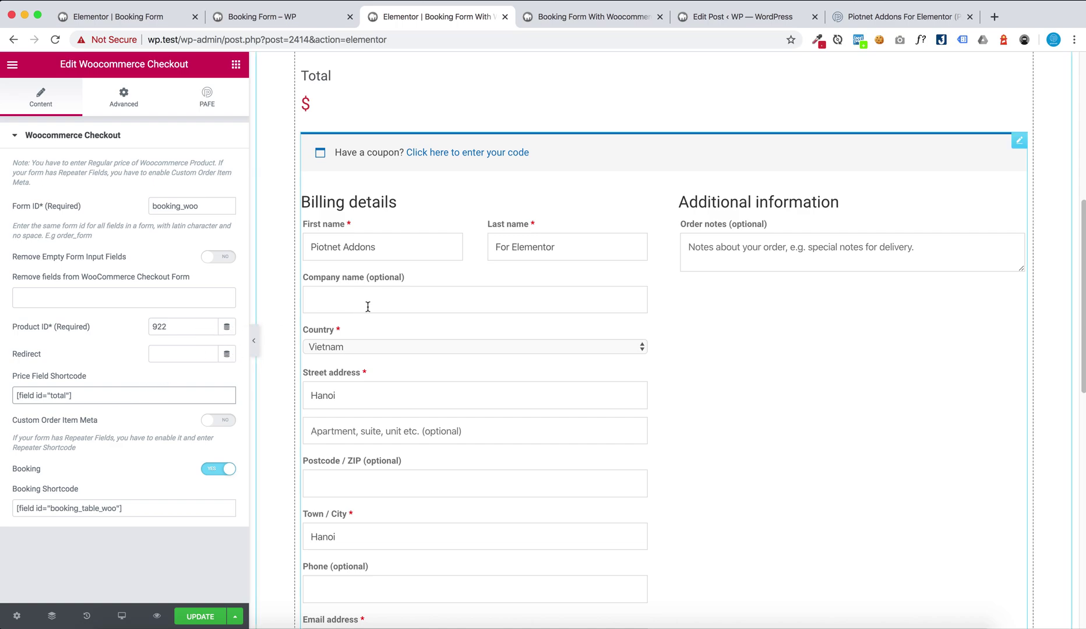
{"action": "scroll", "coordinate": [391, 324], "scroll_direction": "up", "scroll_amount": 3}
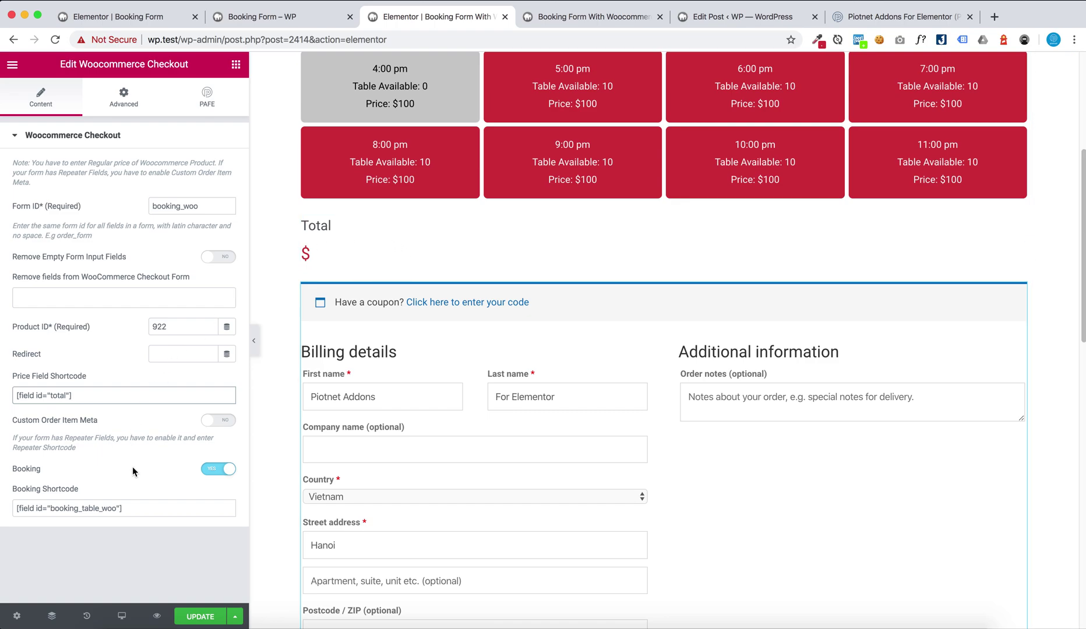
{"action": "left_click", "coordinate": [143, 507]}
{"action": "triple_click", "coordinate": [144, 508]}
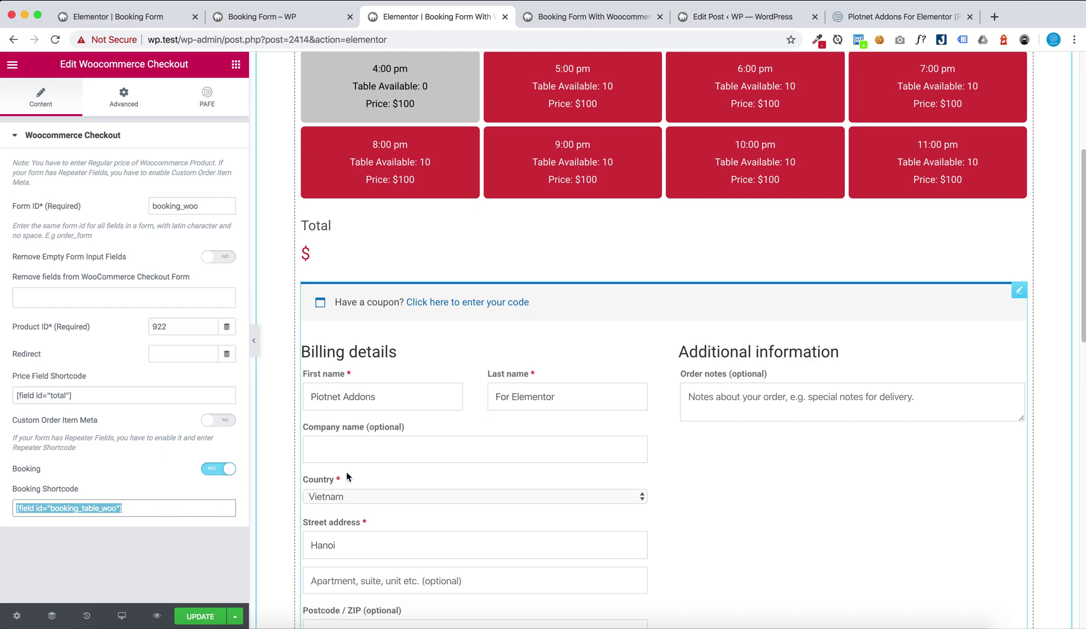
{"action": "scroll", "coordinate": [349, 471], "scroll_direction": "up", "scroll_amount": 4}
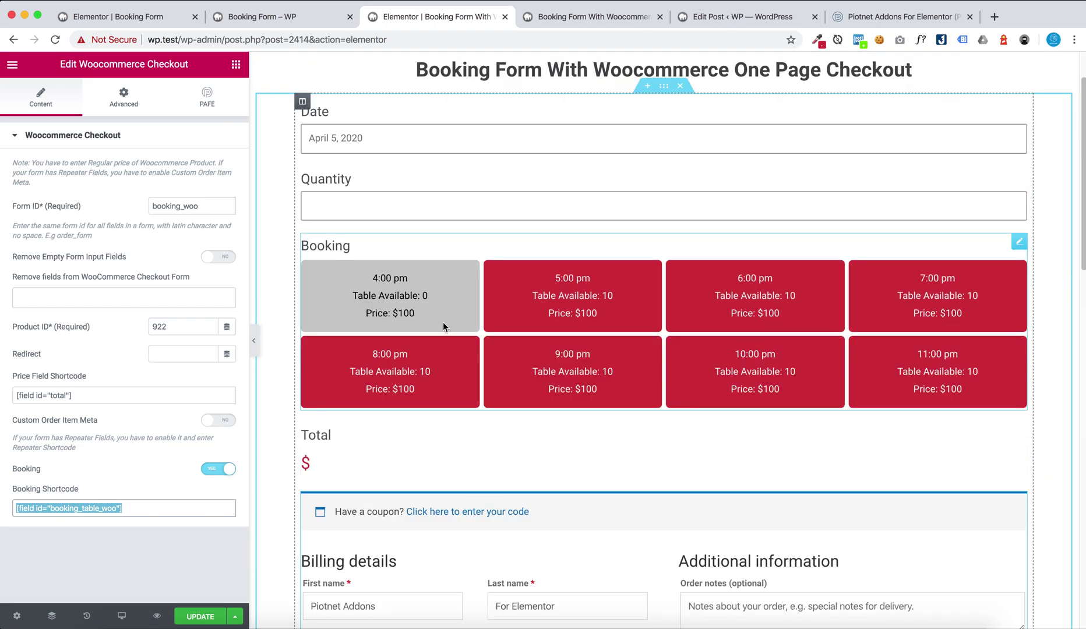
{"action": "scroll", "coordinate": [443, 322], "scroll_direction": "down", "scroll_amount": 1}
{"action": "scroll", "coordinate": [446, 333], "scroll_direction": "down", "scroll_amount": 4}
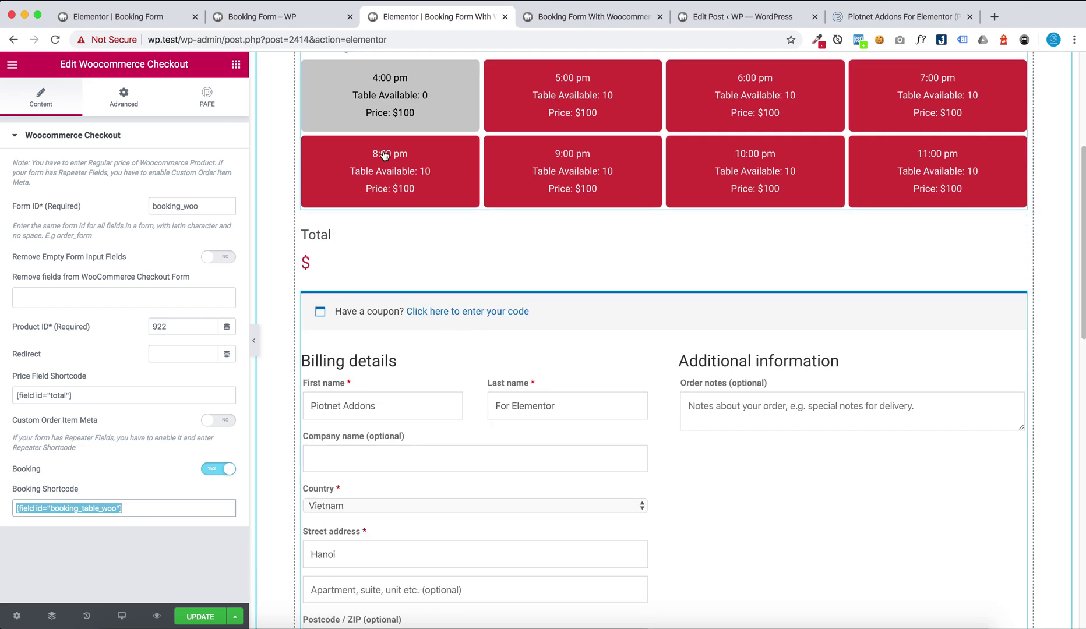
- Show the Stripe Booking Form preview, then the pafe.piotnet.com homepage with its Form Builder features
{"action": "left_click", "coordinate": [305, 17]}
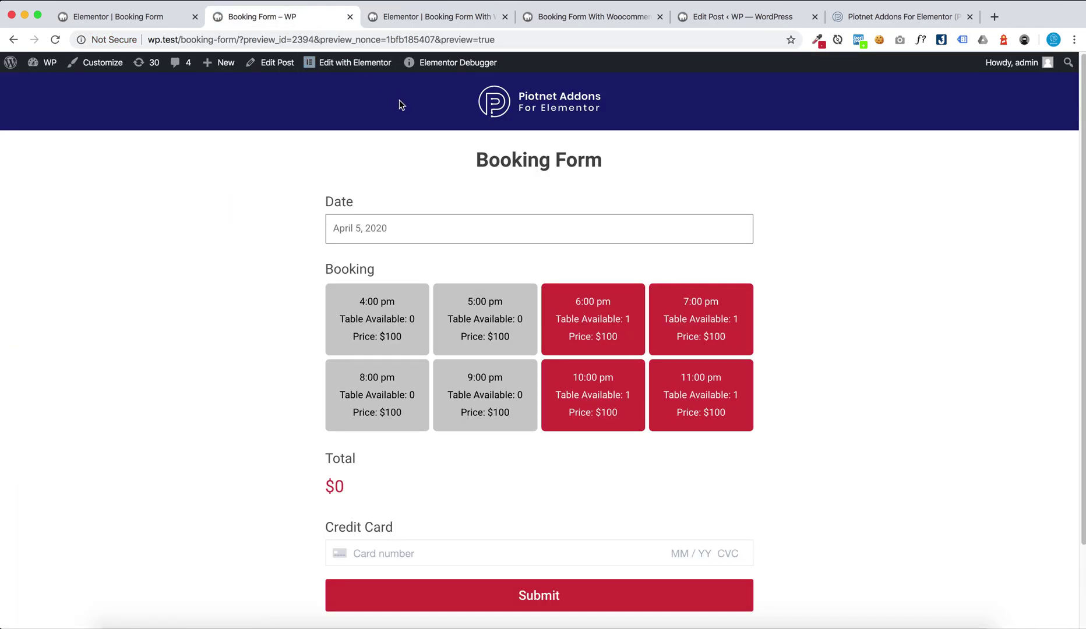
{"action": "left_click", "coordinate": [863, 17]}
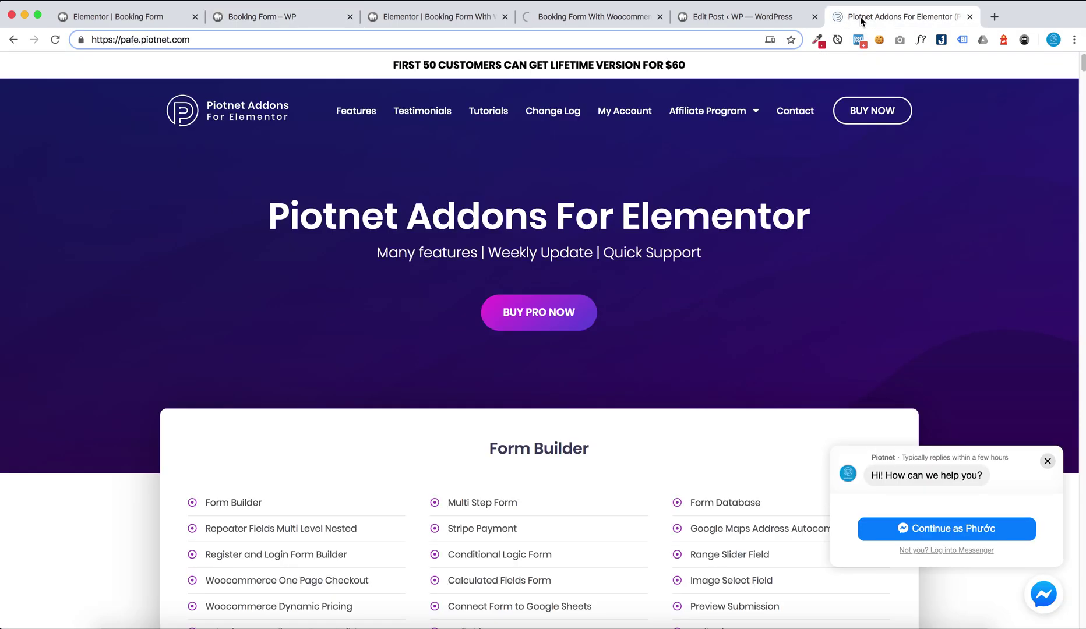